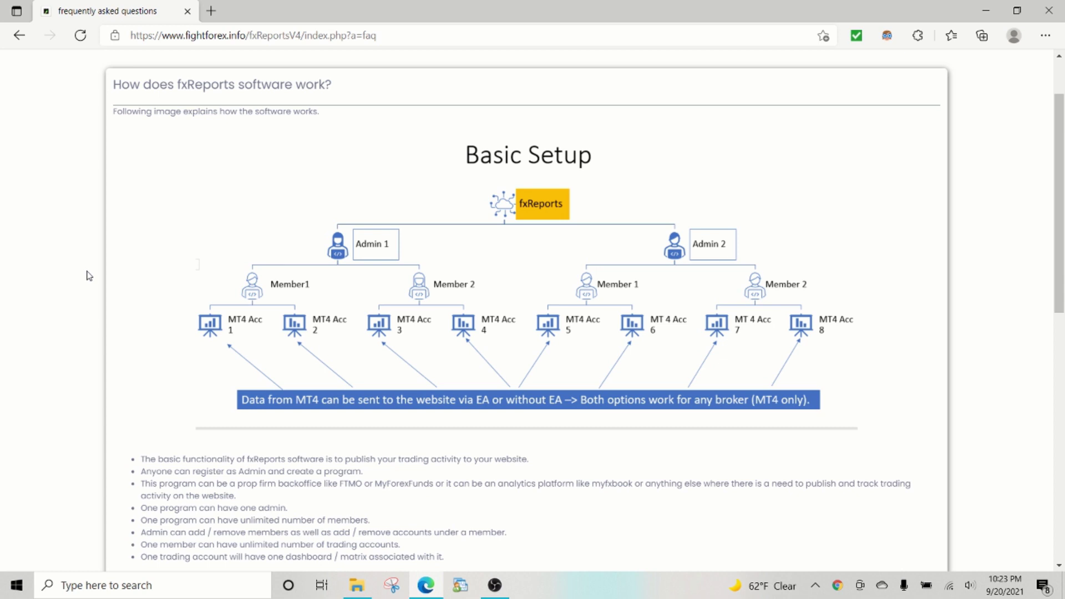
Step: Scroll through the FAQ page and select its address
scroll(89, 276, "up", 1)
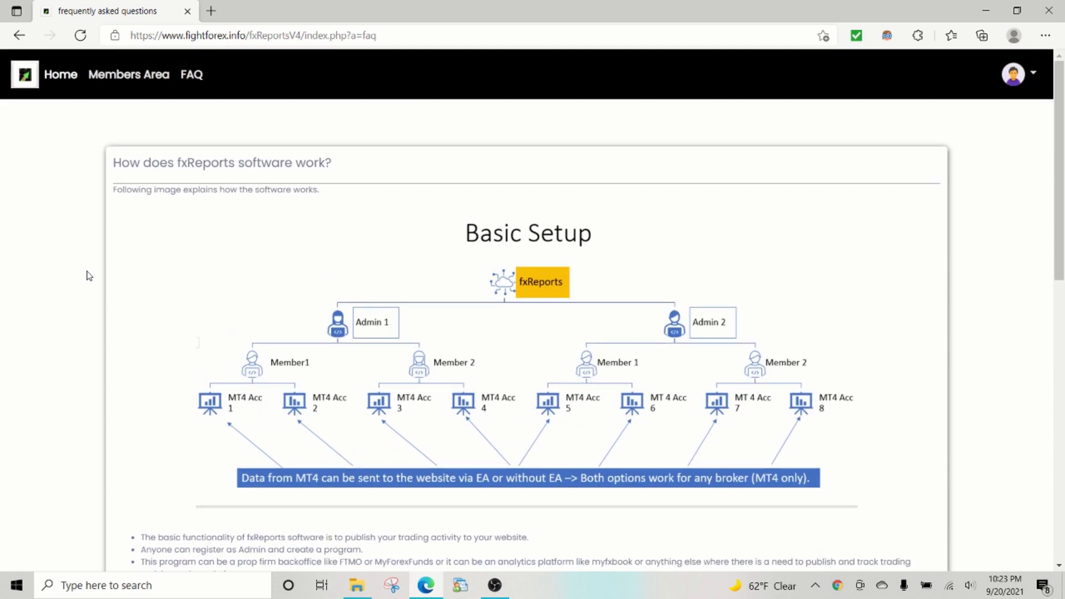
left_click(248, 36)
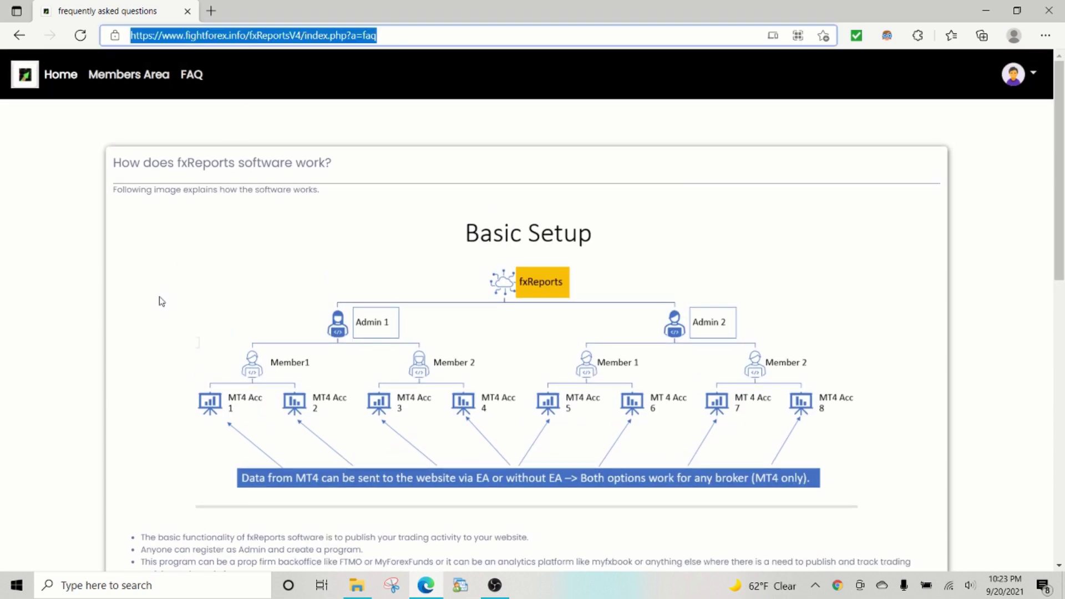
scroll(141, 306, "down", 1)
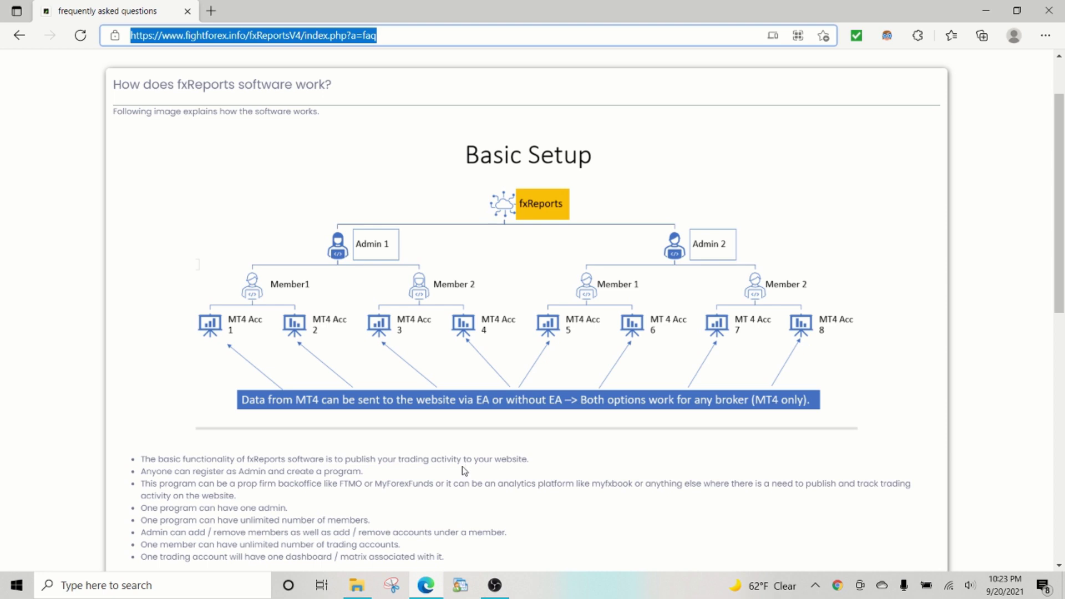
scroll(465, 470, "up", 2)
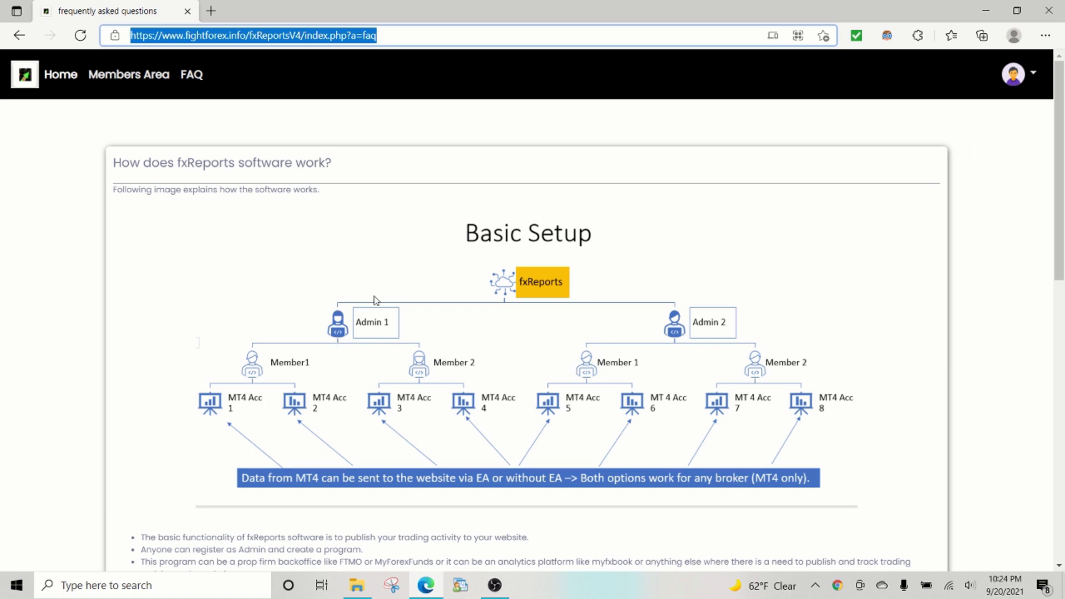
Step: Go through the profile menu and Home page to the admin Members Area
left_click(1029, 77)
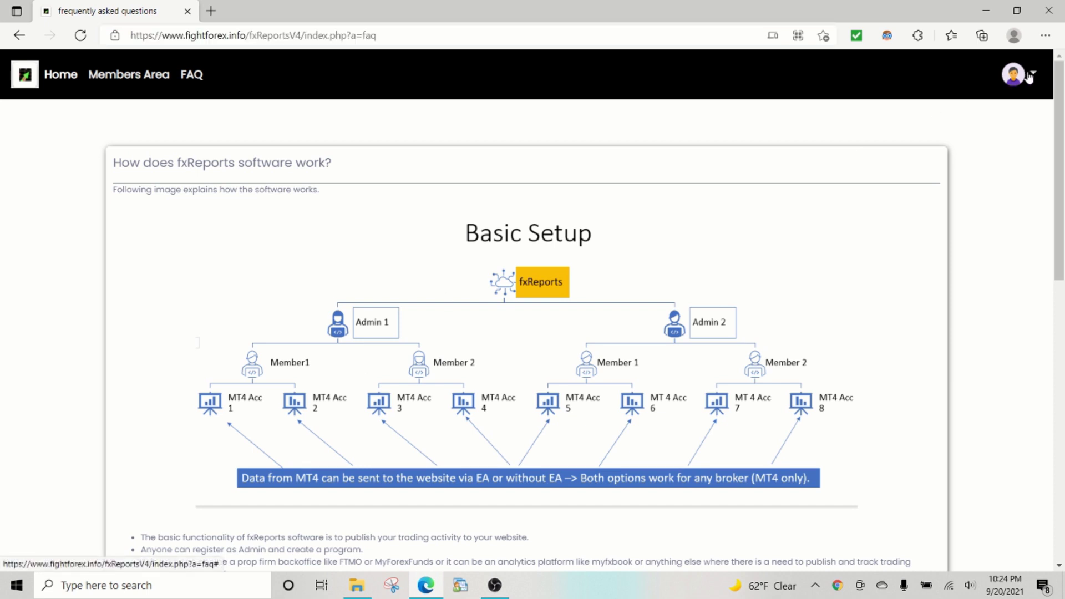
left_click(1033, 76)
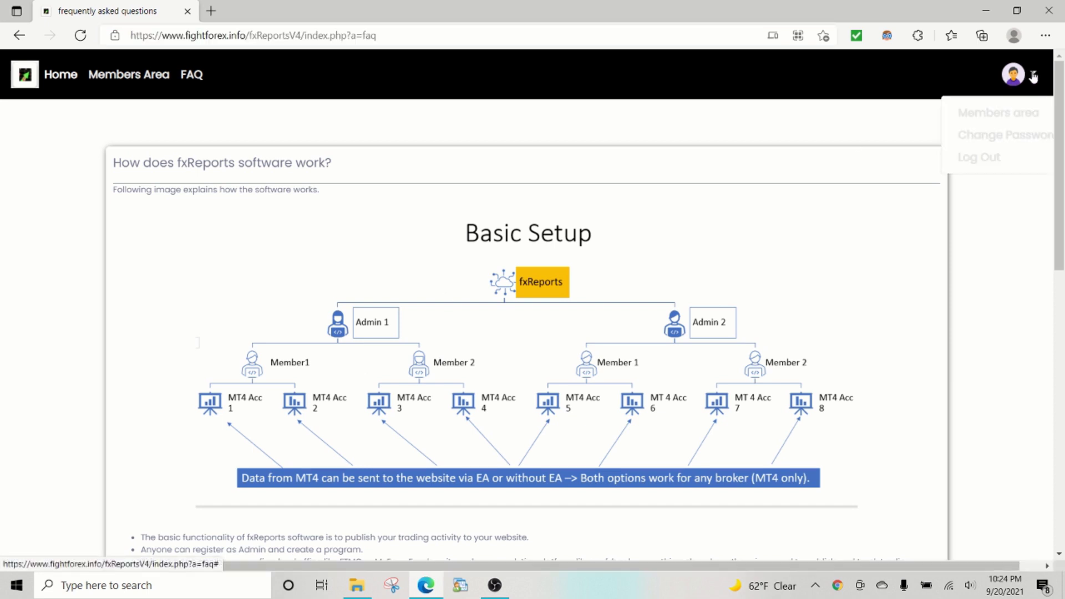
left_click(62, 76)
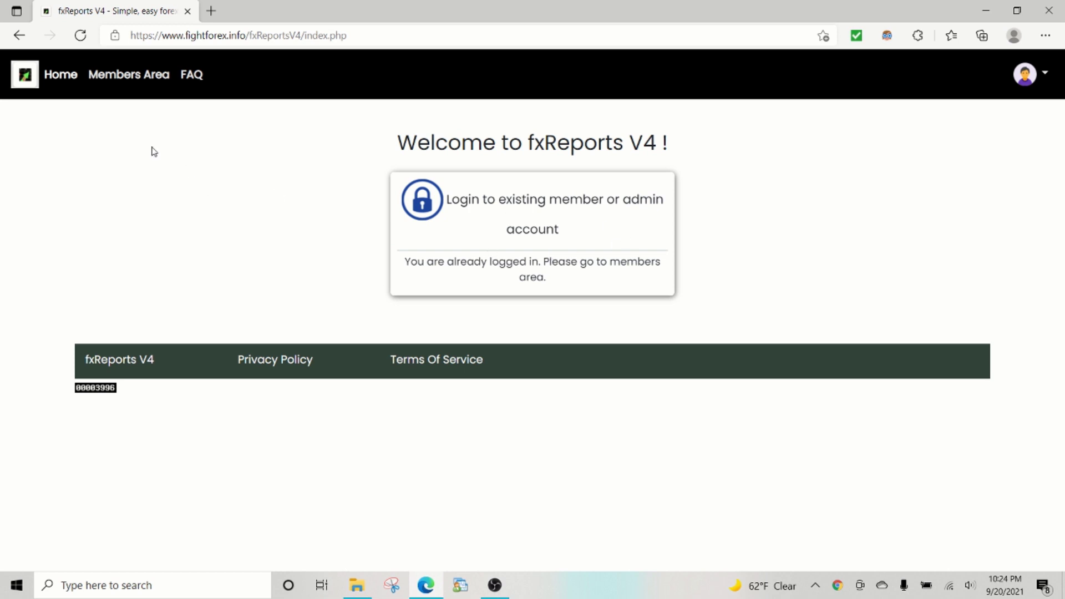
left_click(125, 77)
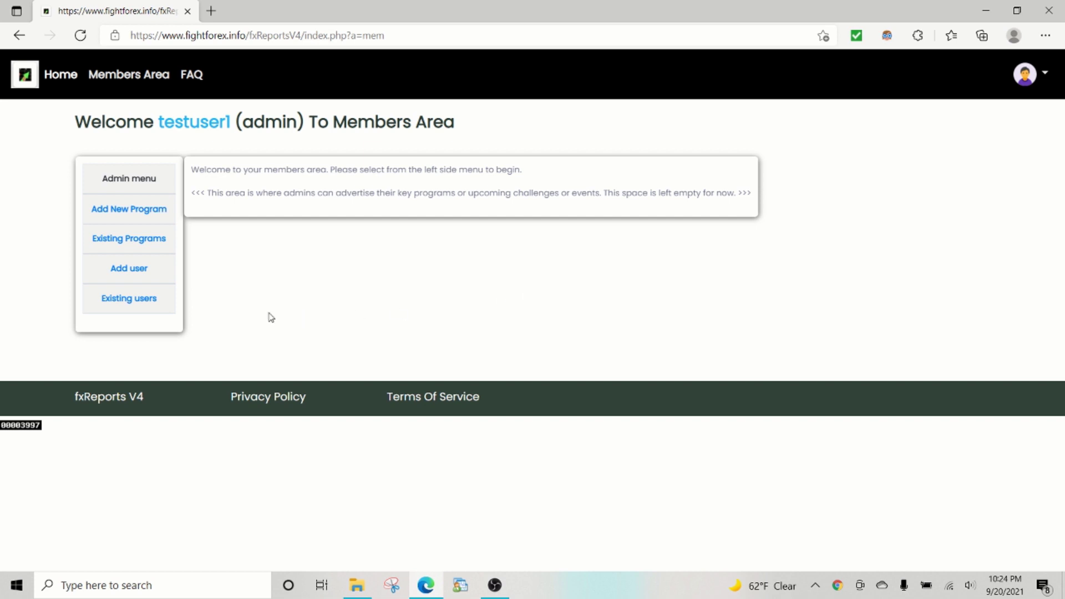
Step: Start a new user in test program and fill the user ID from saved entries
left_click(131, 273)
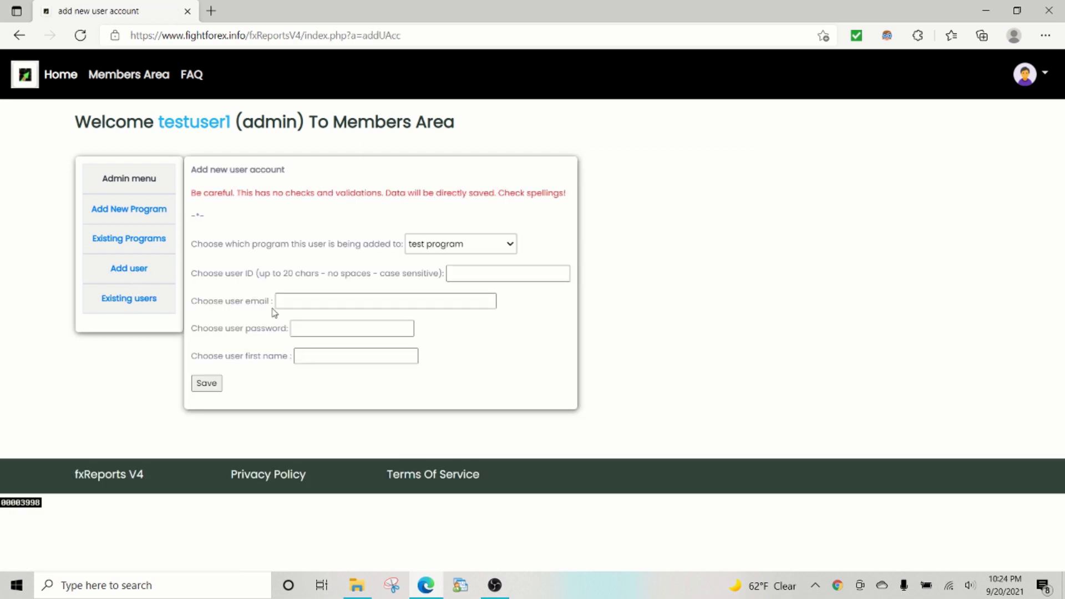
left_click(510, 244)
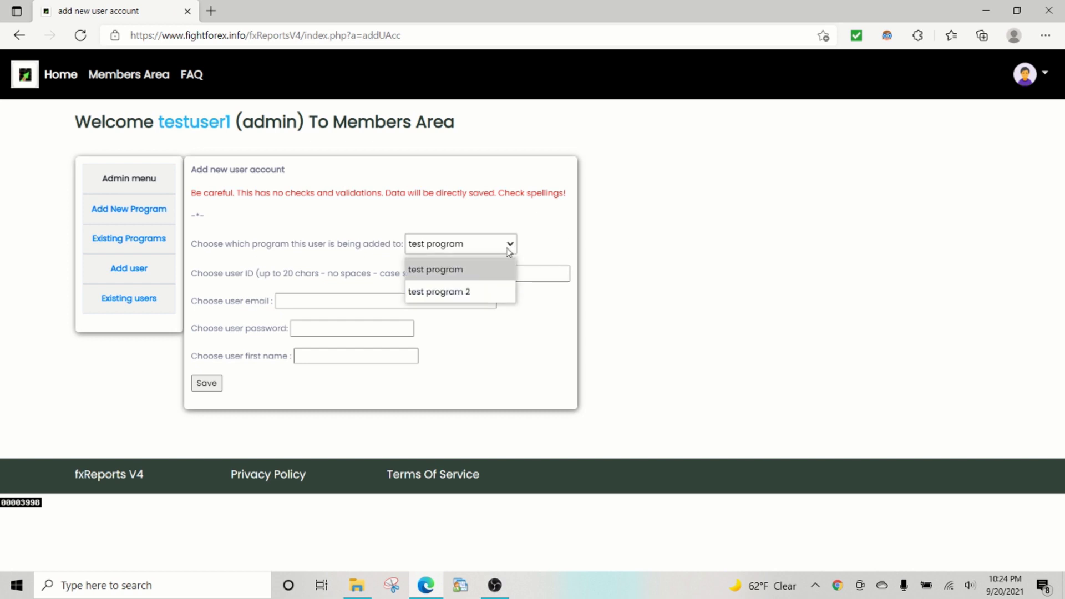
left_click(490, 275)
left_click(488, 273)
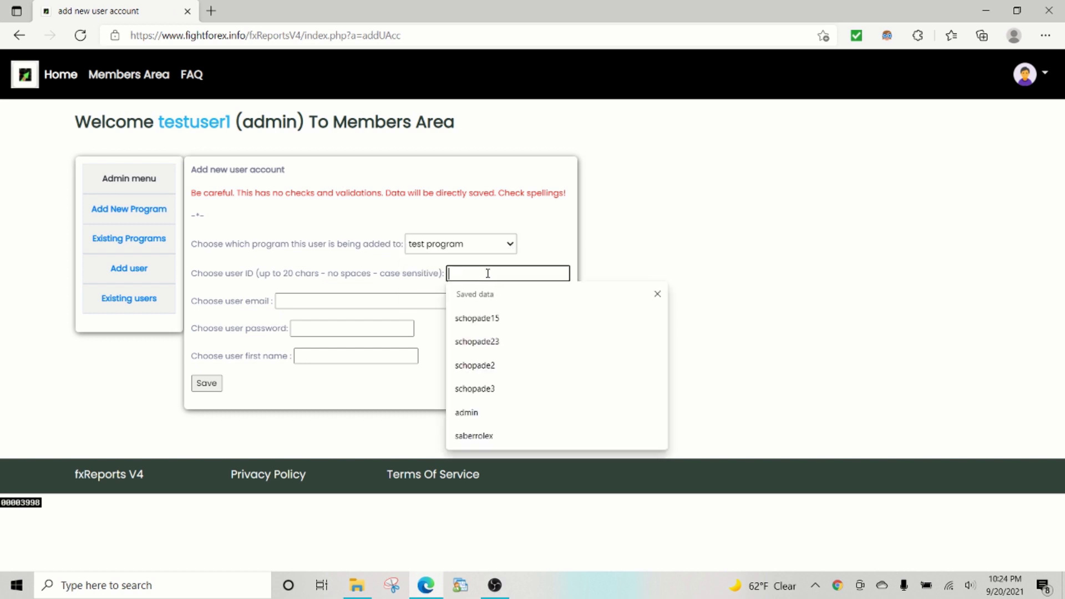
left_click(492, 318)
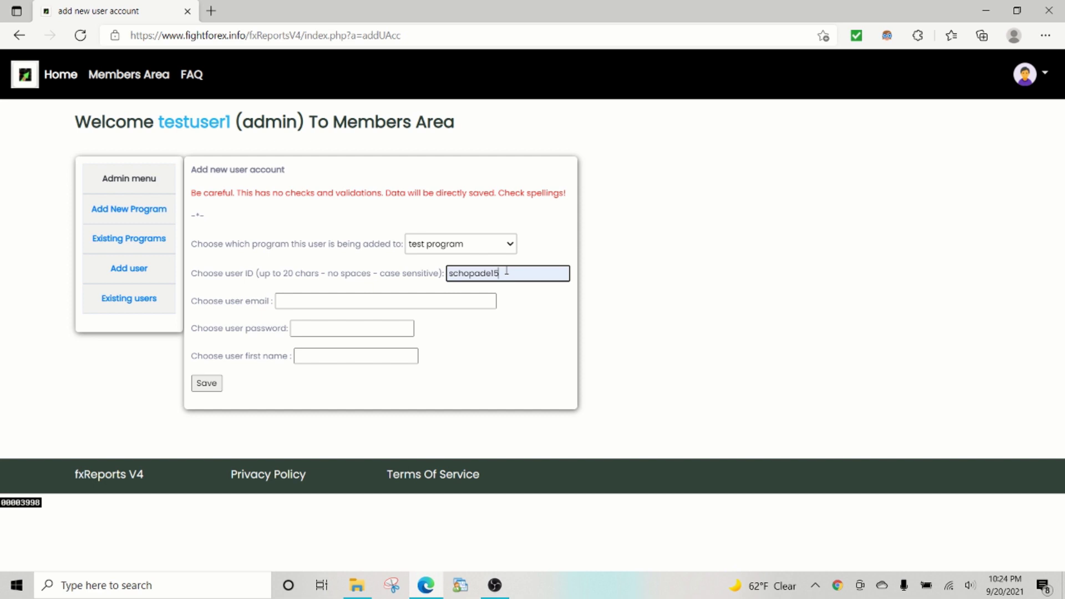
type("3")
Step: Fill the email, password and first name from saved data, edit the email, then save the user
left_click(424, 305)
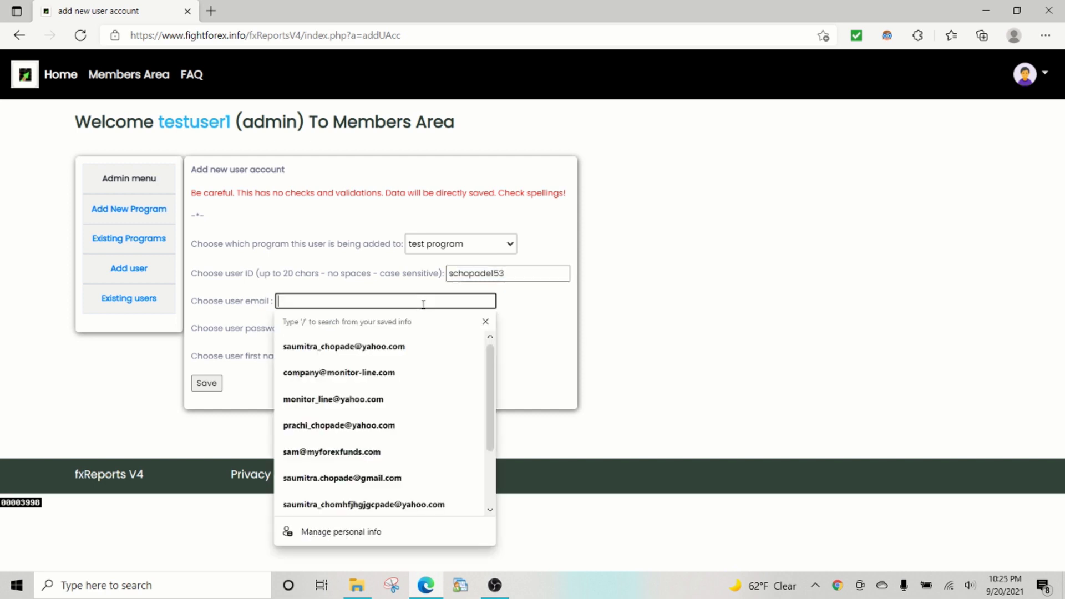
left_click(323, 373)
left_click(310, 300)
left_click(318, 328)
left_click(319, 373)
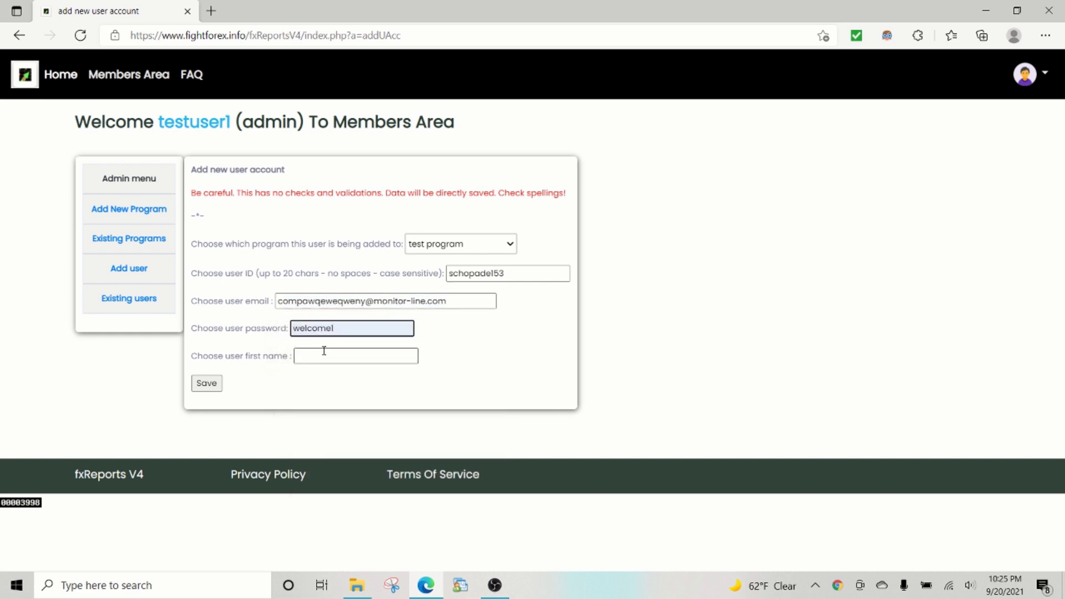
left_click(324, 353)
left_click(328, 400)
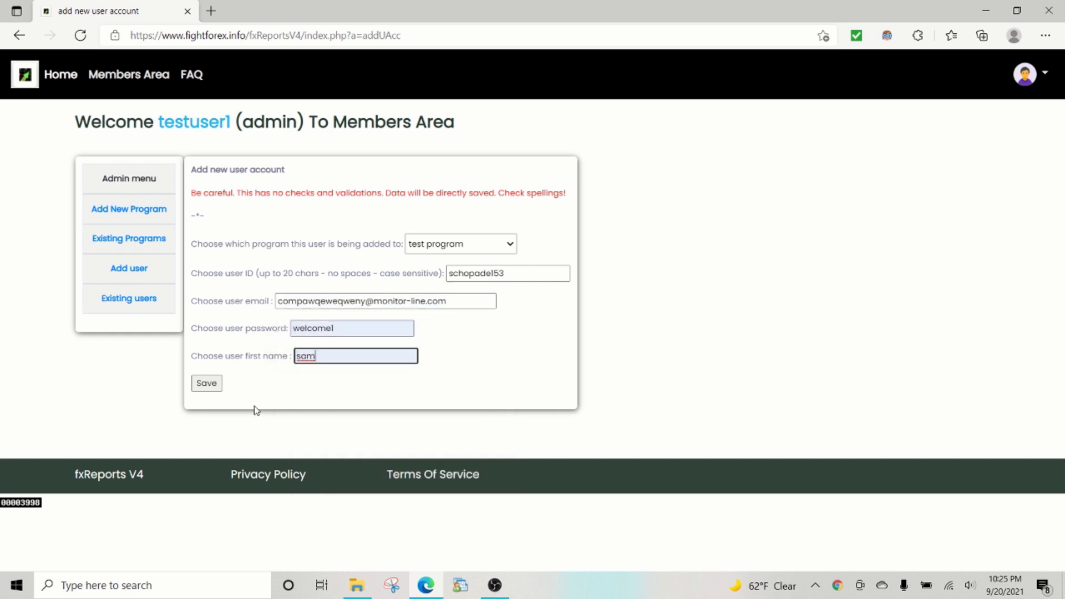
left_click(202, 389)
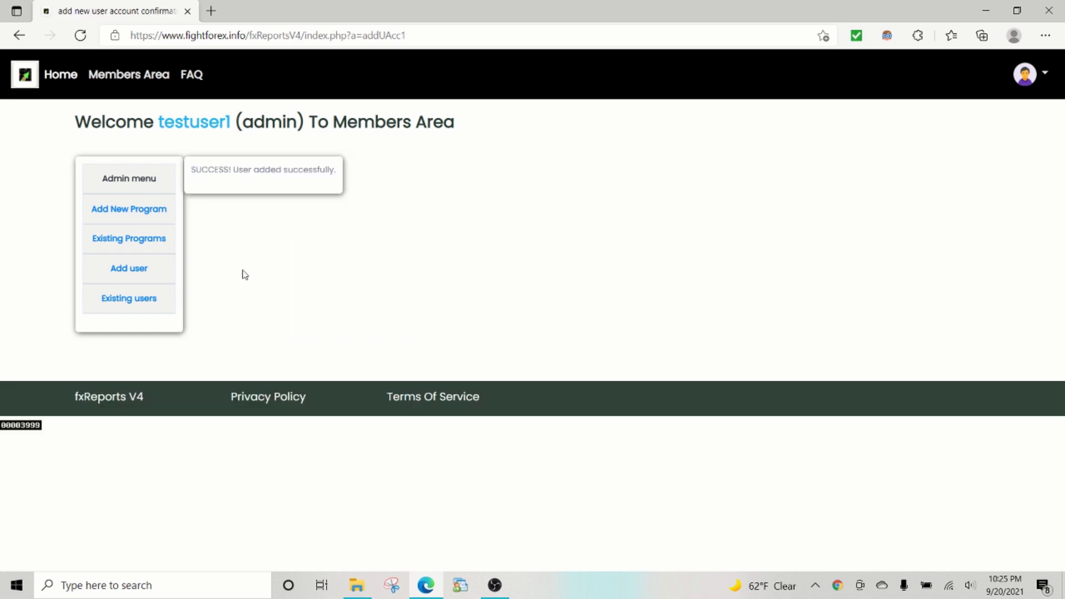
Step: Open Add account for the new member from Existing users, then show the Windows desktop
left_click(142, 308)
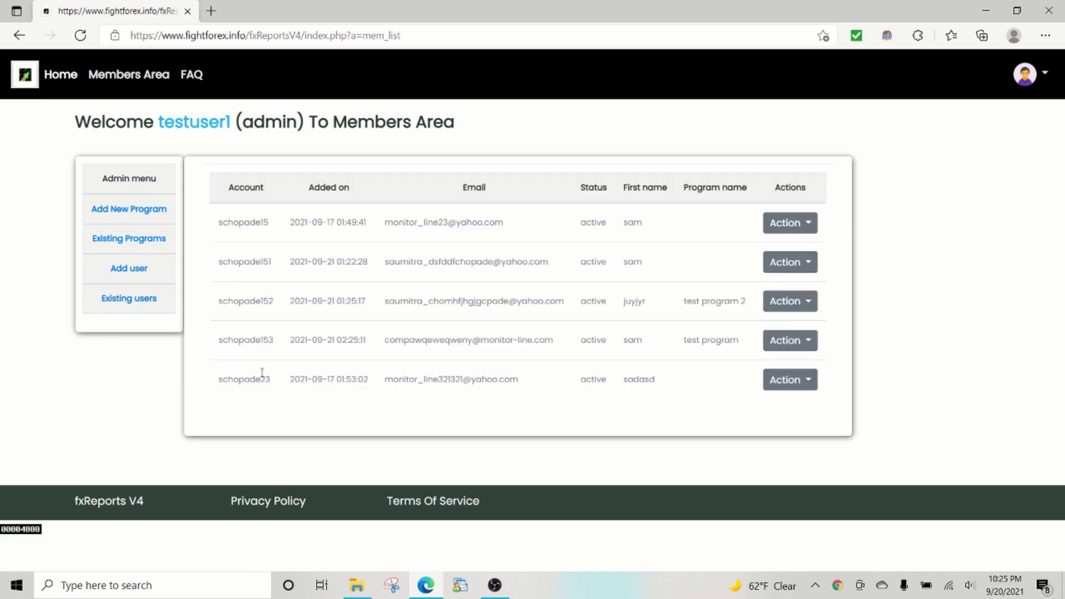
left_click_drag(312, 340, 760, 344)
left_click(721, 392)
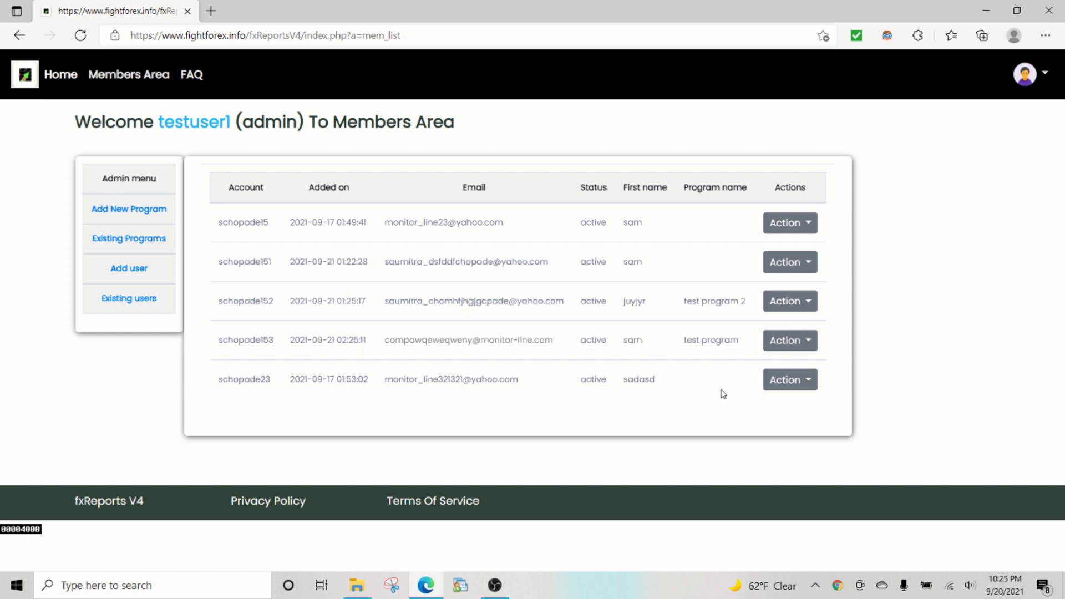
left_click(784, 347)
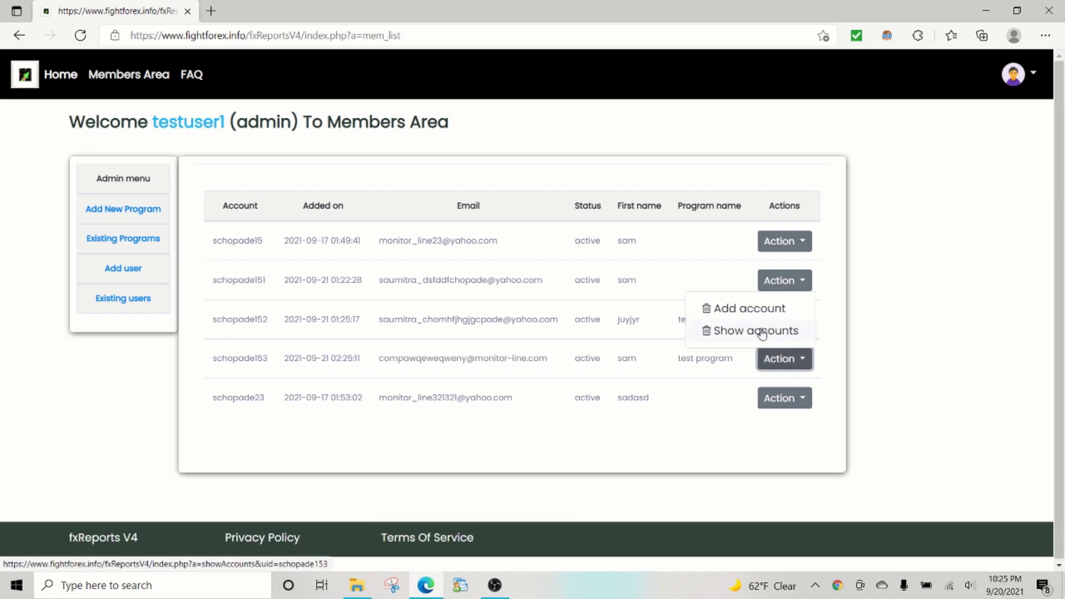
left_click(752, 309)
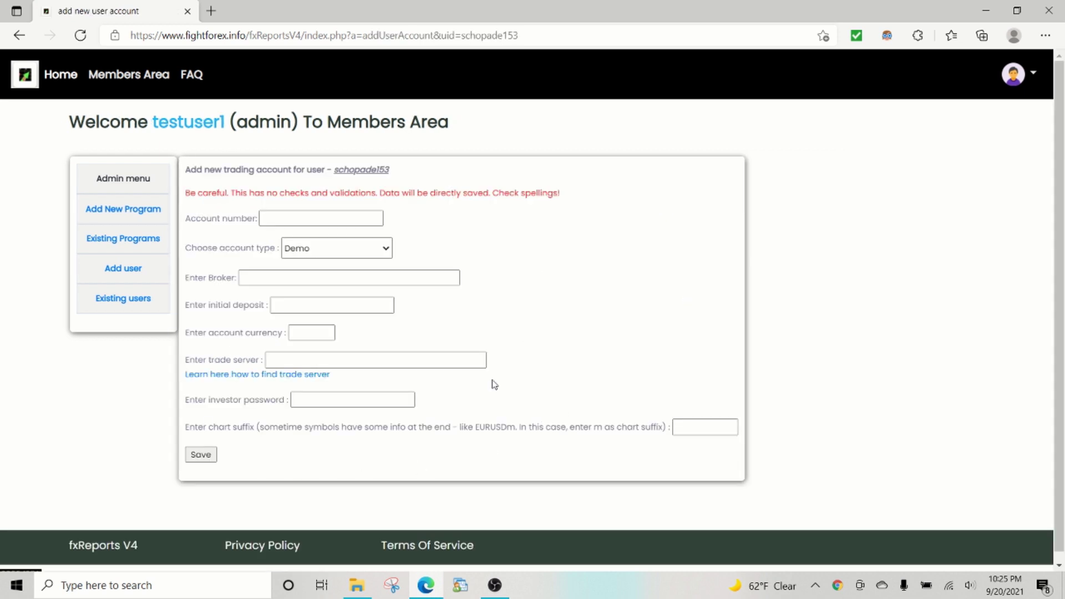
left_click(1064, 585)
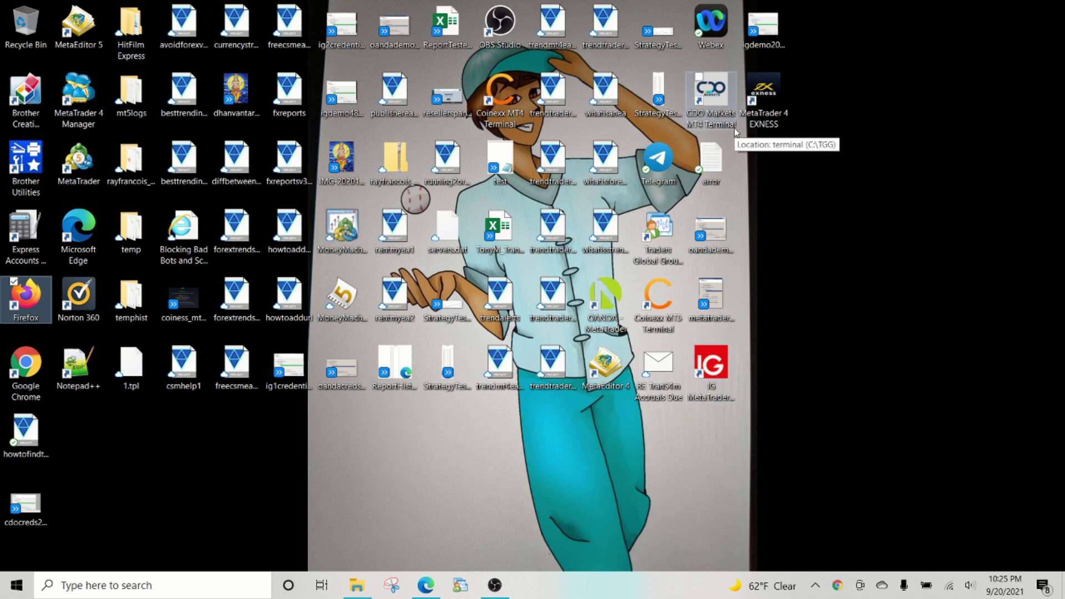
Step: Launch the IG MetaTrader 4 terminal, cancelling the trade account login prompt
double_click(724, 358)
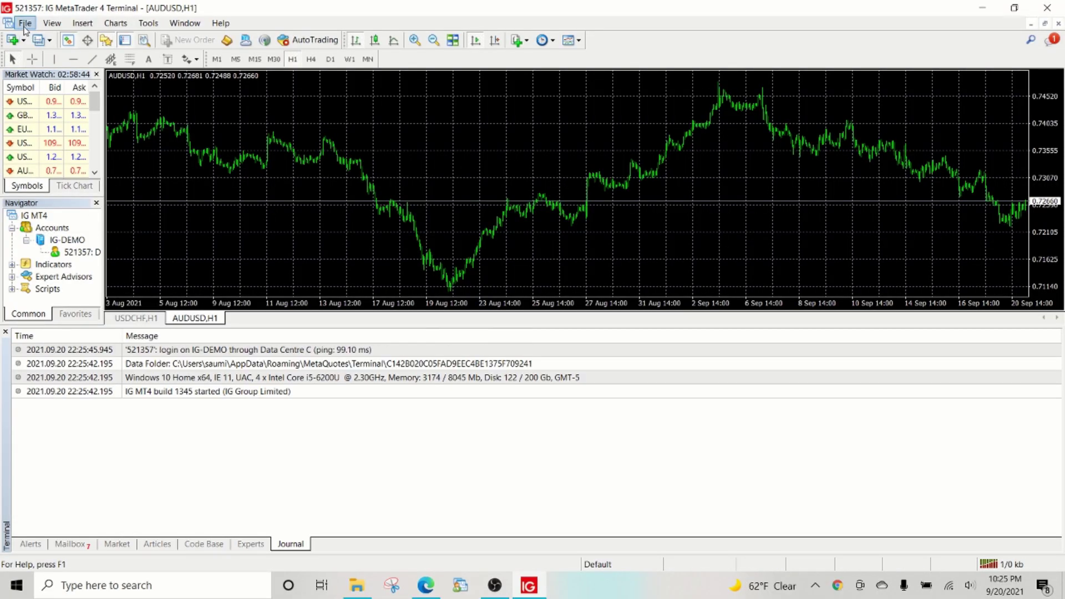
left_click(25, 25)
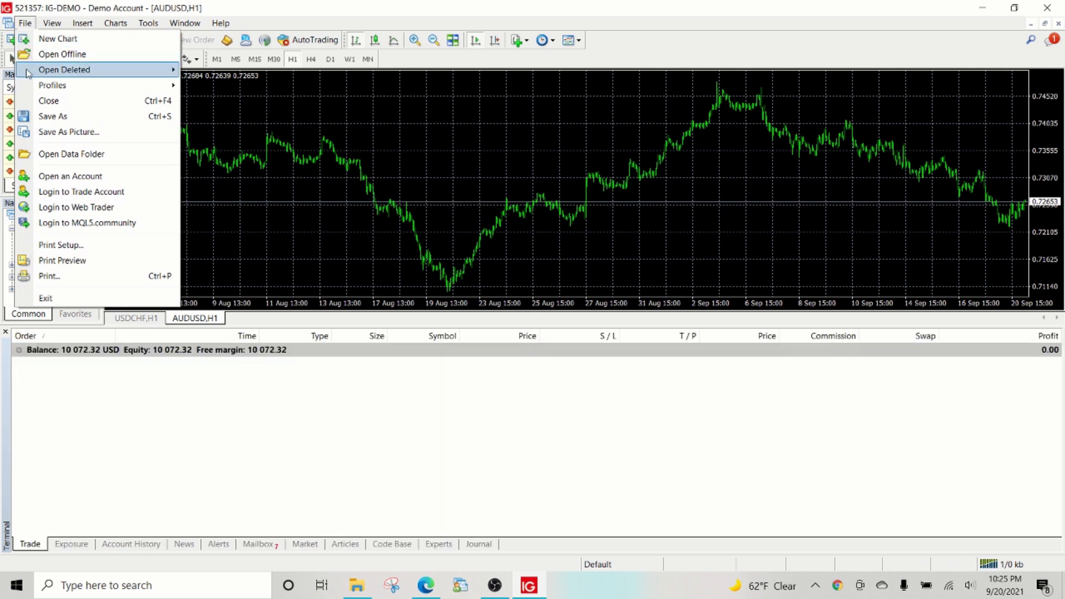
left_click(49, 194)
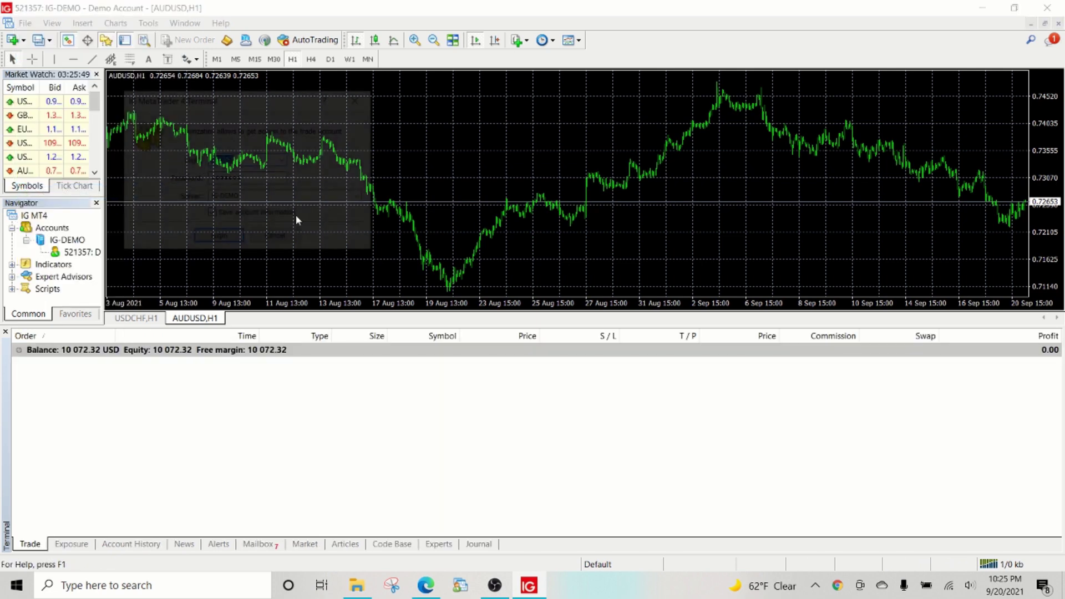
left_click(275, 238)
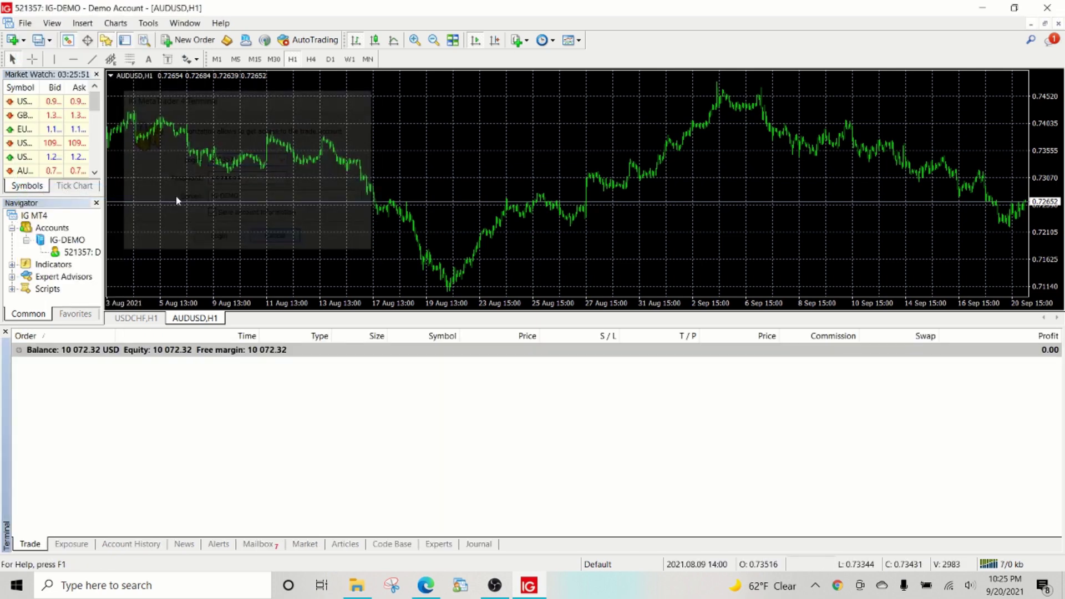
Step: Register a new IG demo account with newsletter consent and select its login number
left_click(25, 23)
left_click(53, 177)
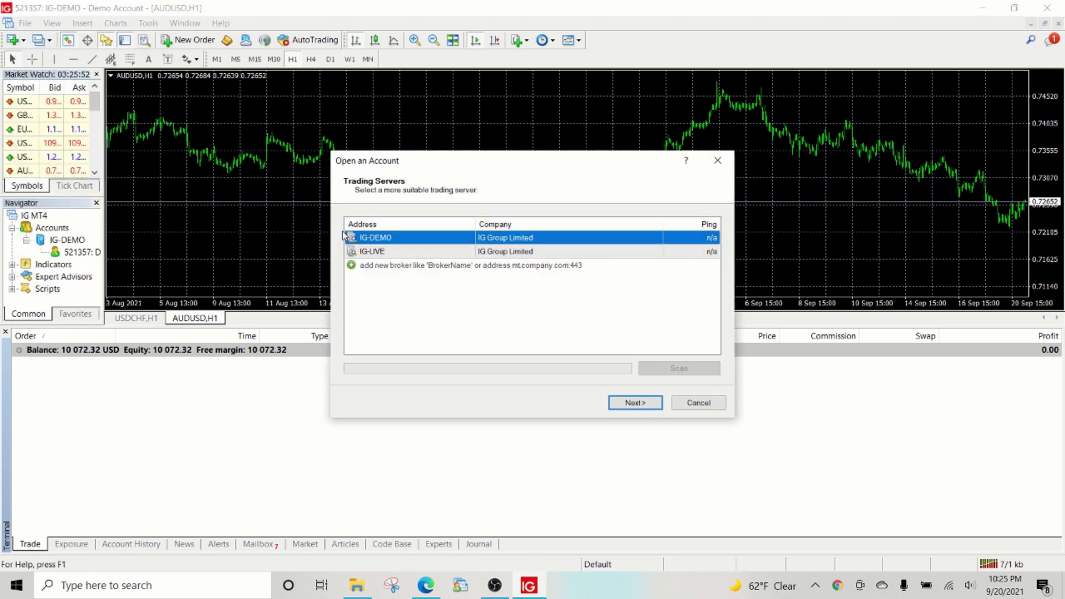
left_click(644, 404)
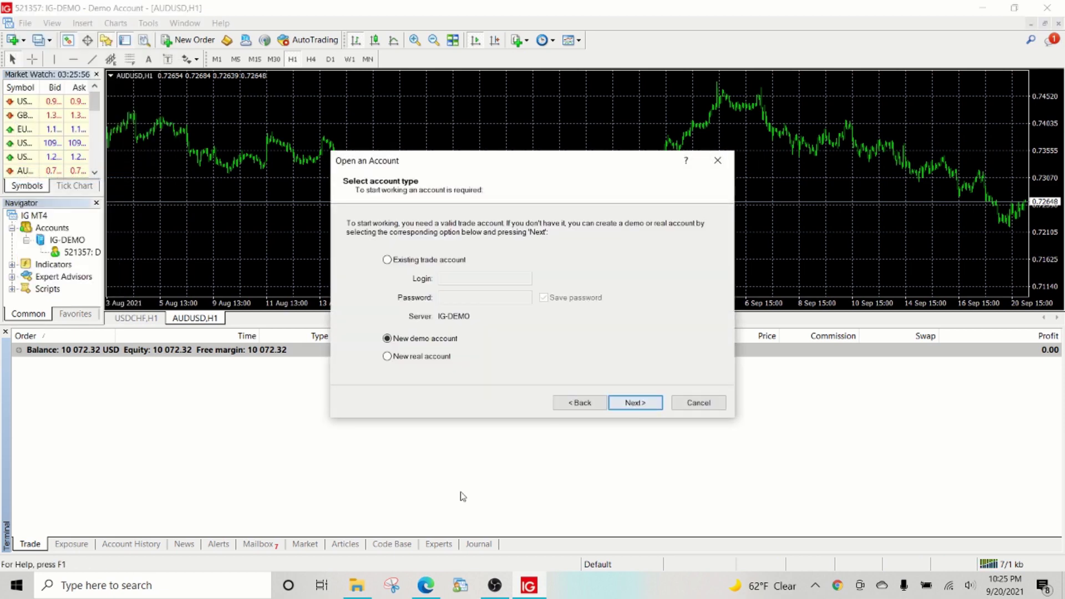
left_click(651, 402)
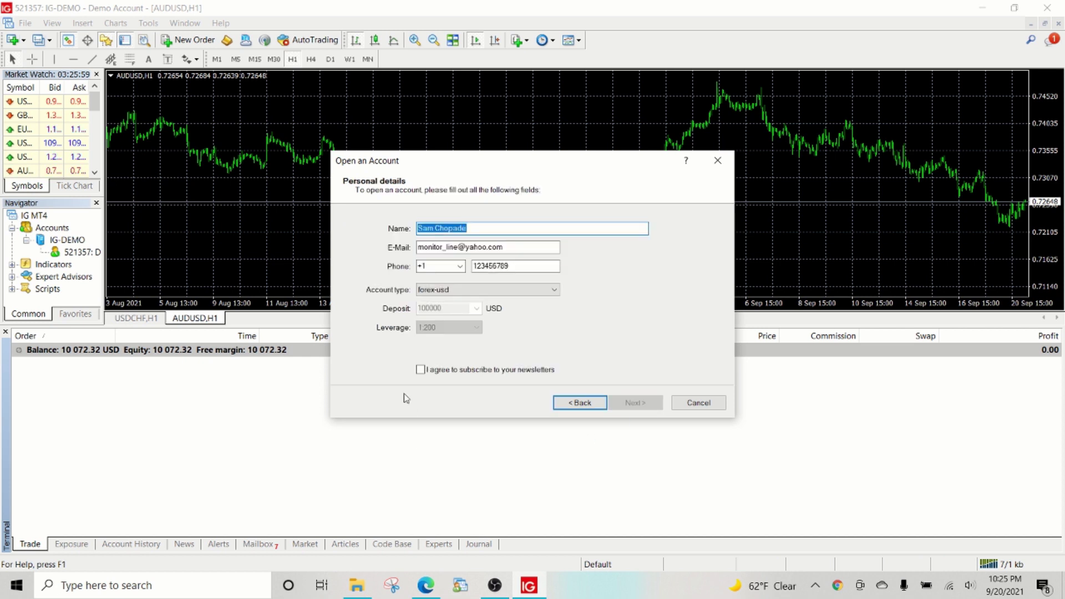
left_click(465, 371)
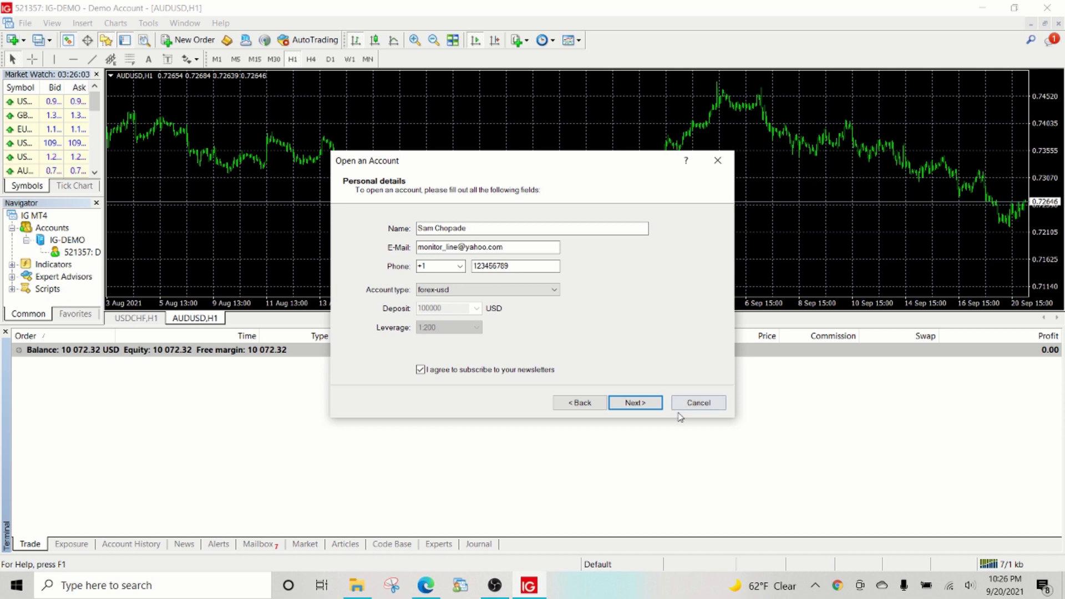
left_click(635, 403)
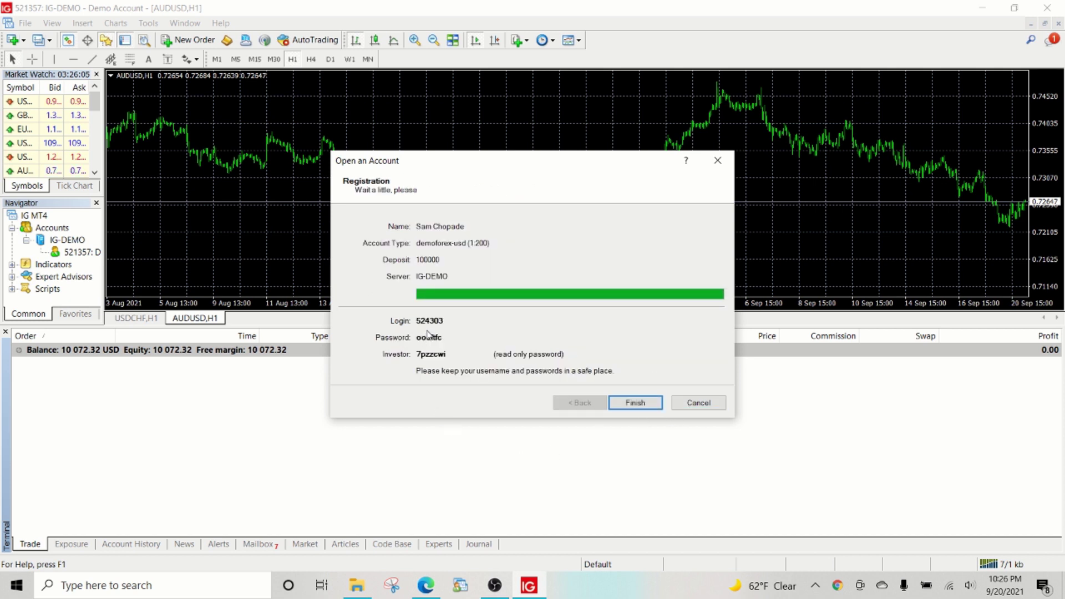
double_click(428, 321)
key("ctrl+c")
Step: Enter the pasted login as account number, type Demo, broker IG US and deposit 100000
key("alt+Tab")
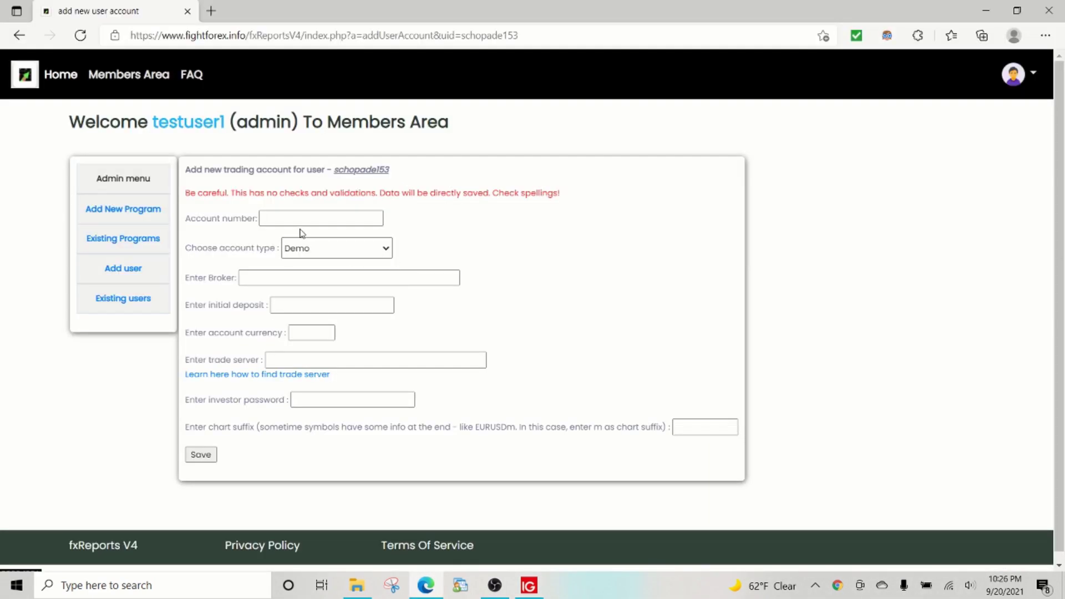
left_click(289, 223)
key("ctrl+v")
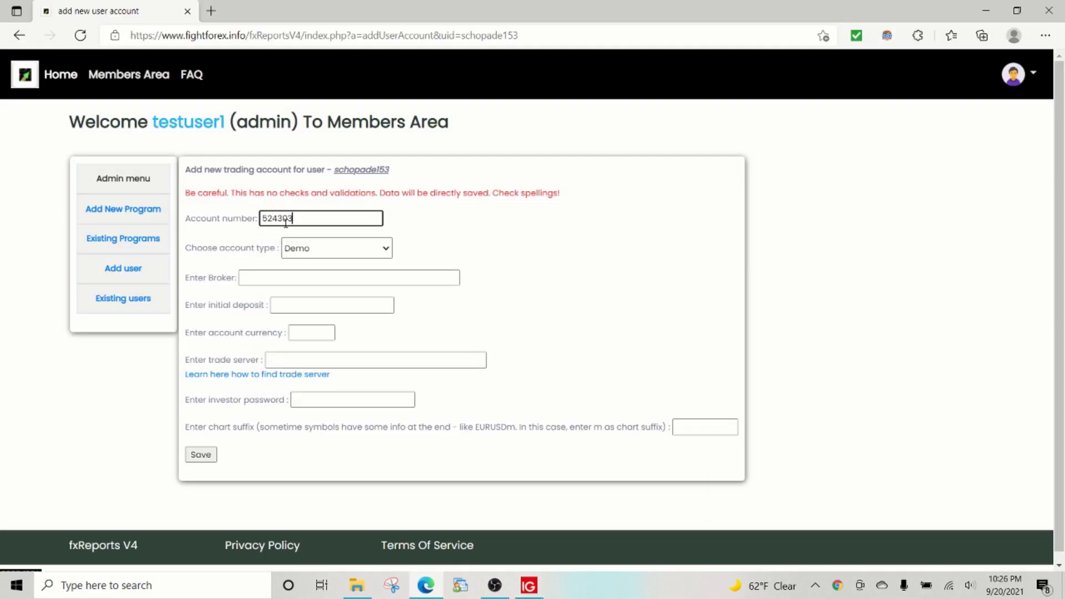
left_click(307, 255)
left_click(307, 255)
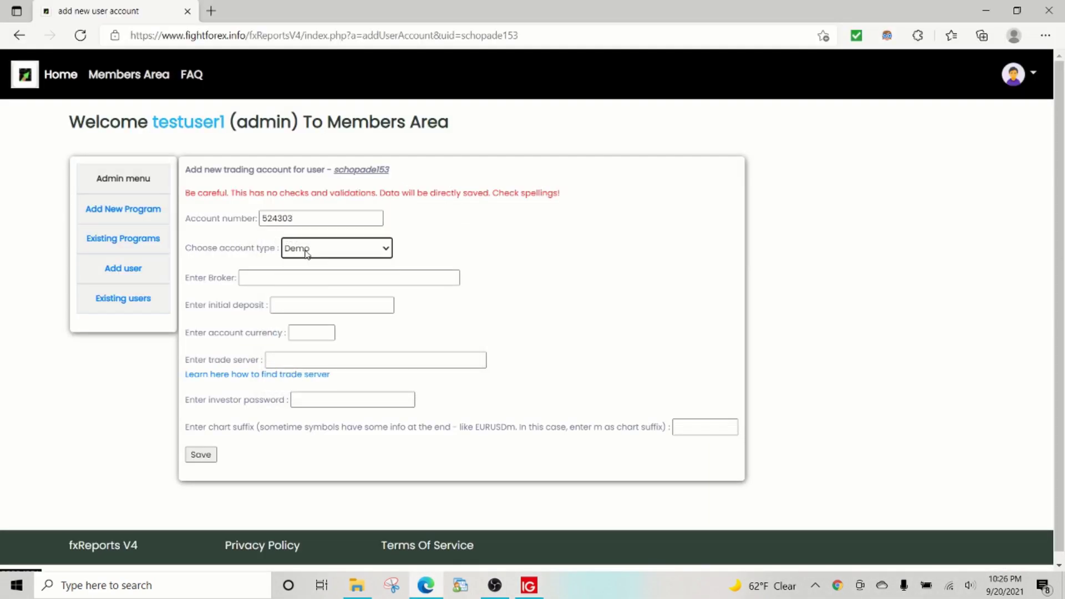
left_click(303, 276)
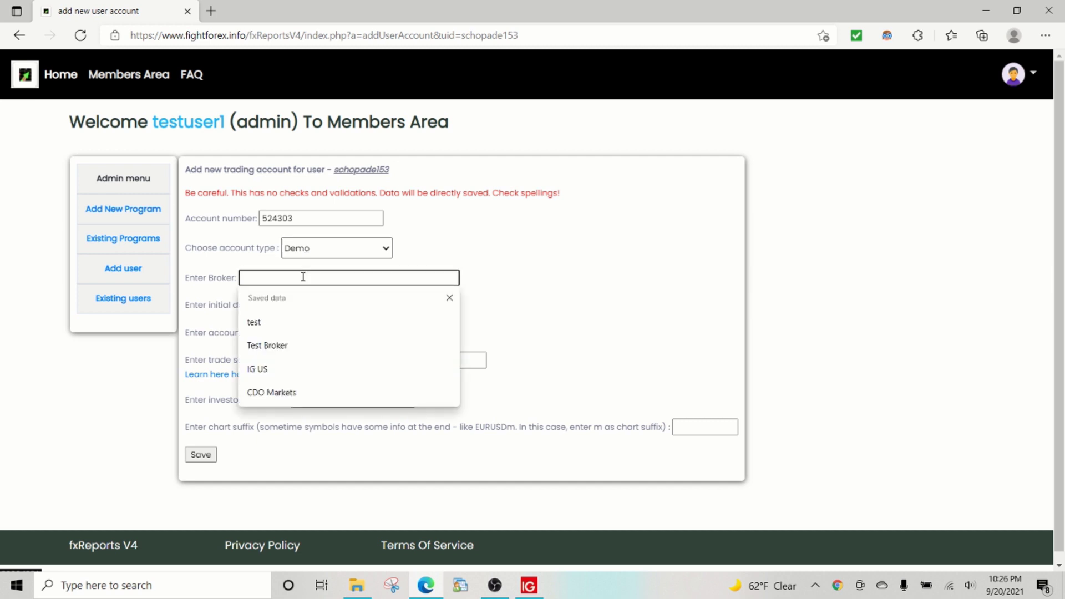
left_click(285, 369)
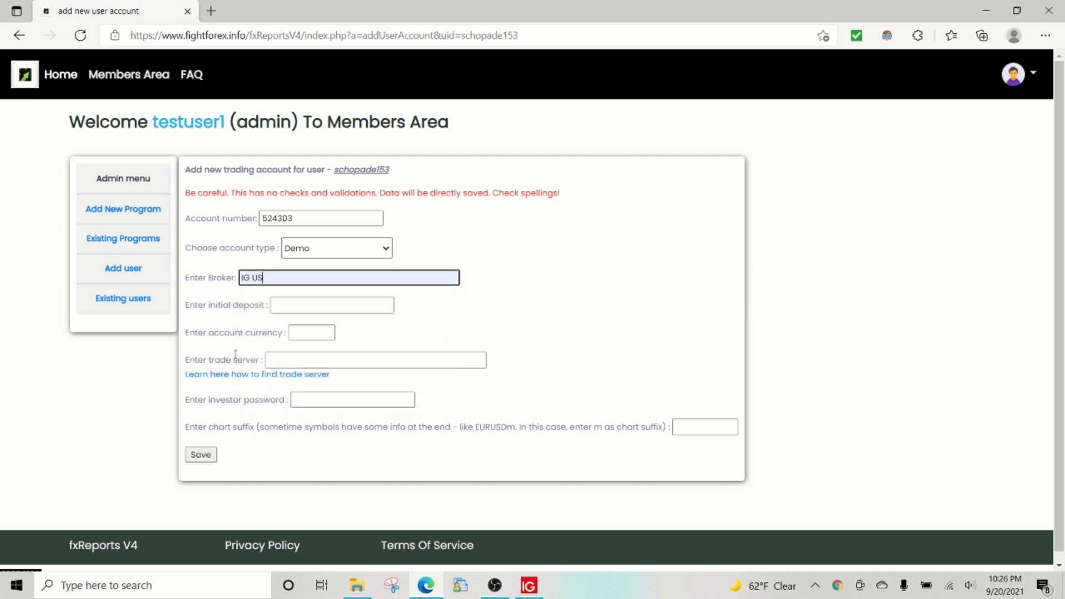
left_click(296, 309)
key("alt+Tab")
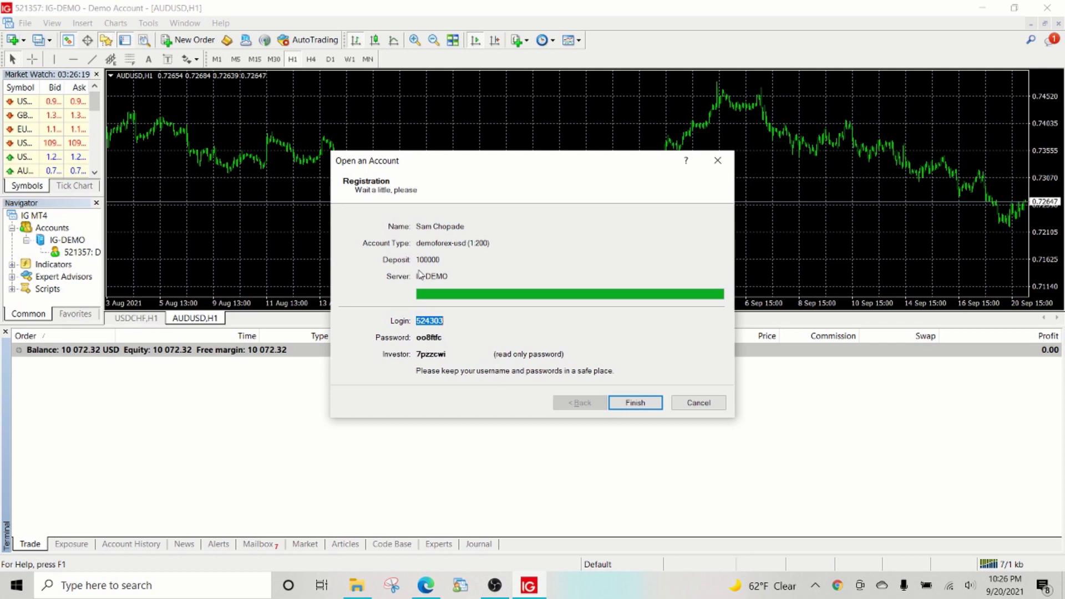
key("alt+Tab")
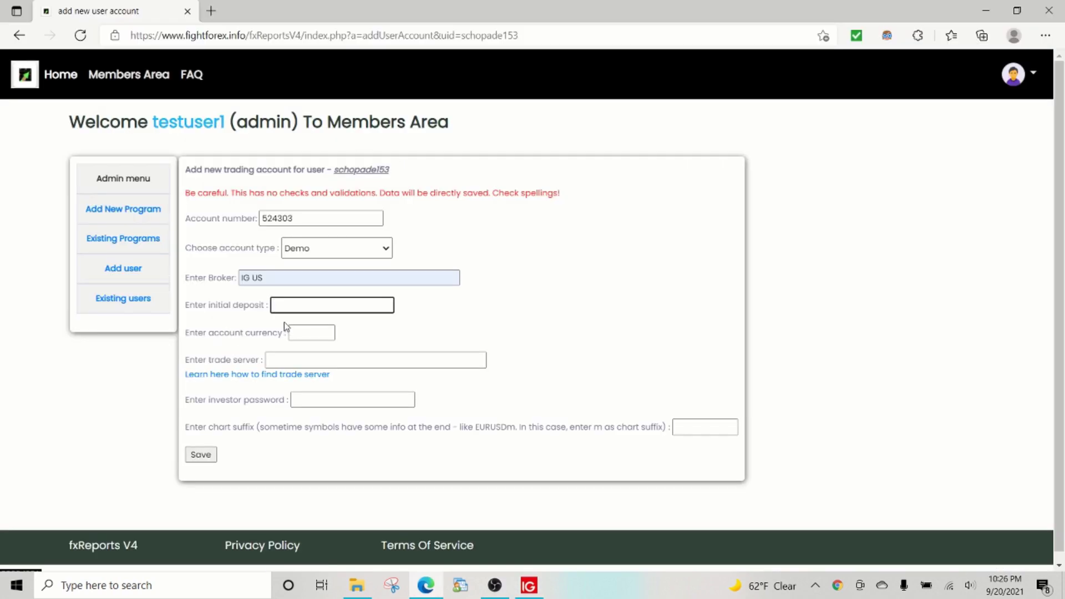
type("10000")
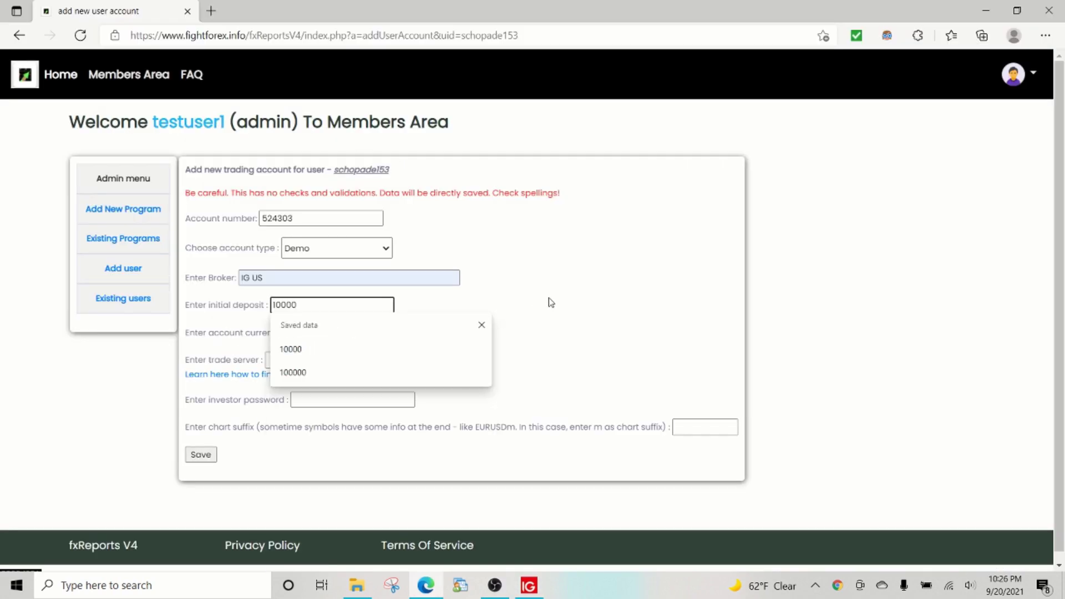
type("0")
left_click(561, 343)
Step: Paste the MT4 investor password into the form and set the currency to USD
key("alt+Tab")
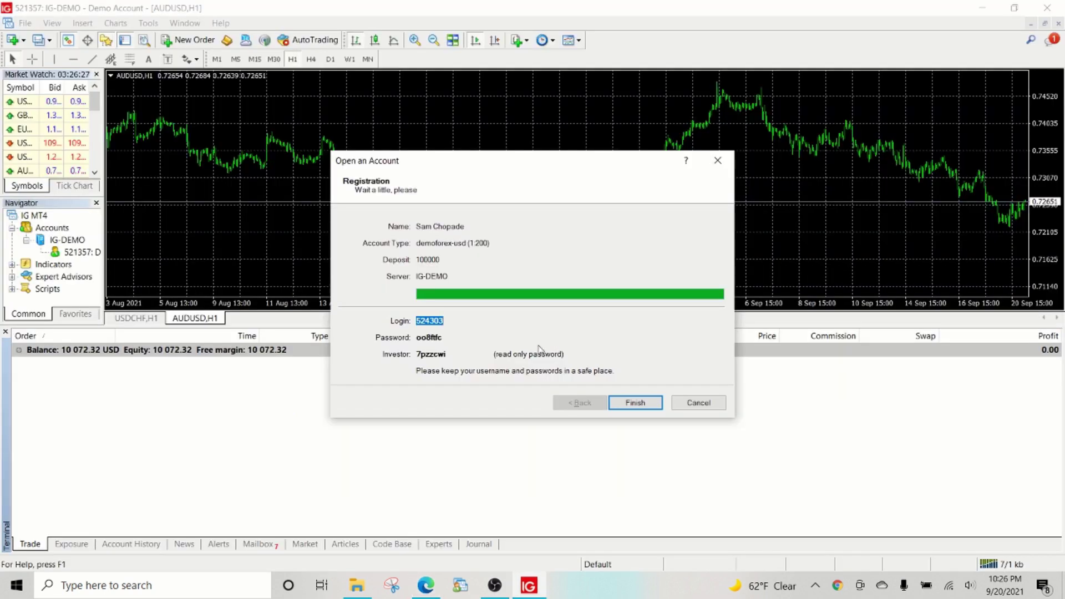
double_click(435, 354)
key("ctrl+c")
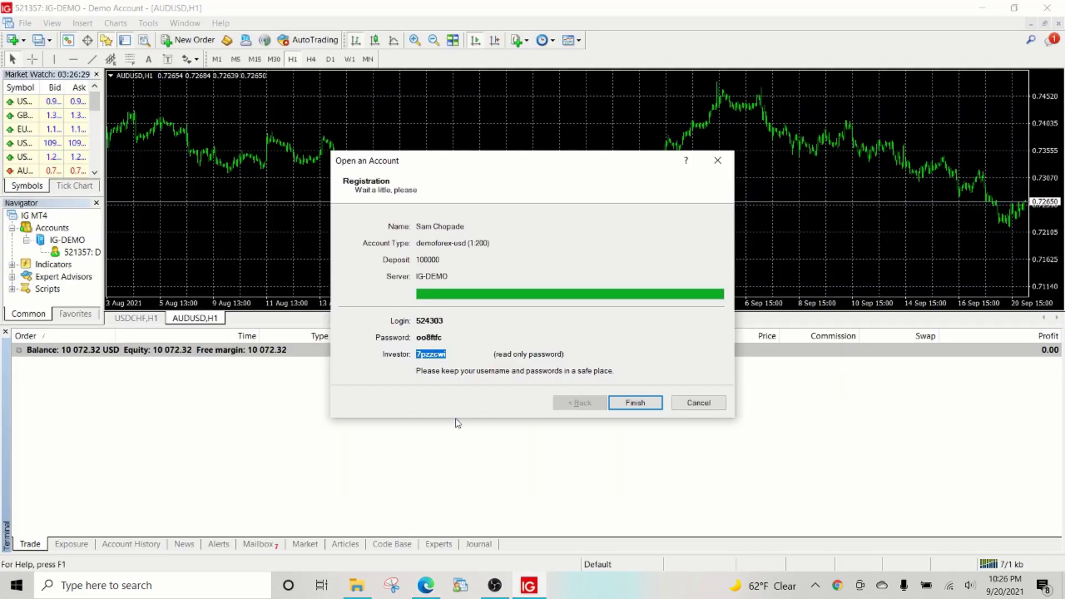
key("alt+Tab")
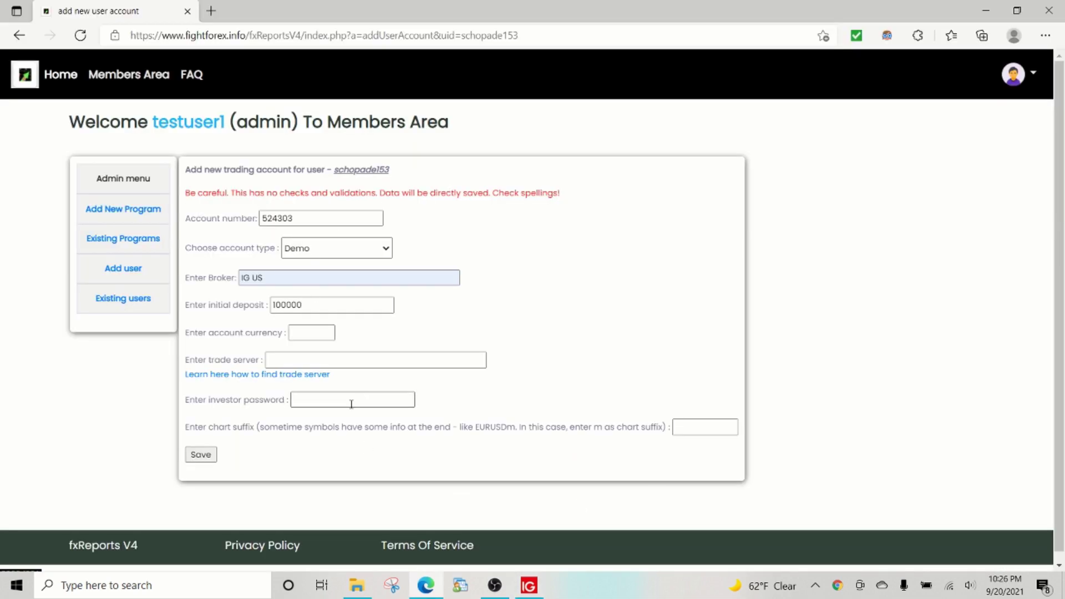
left_click(352, 404)
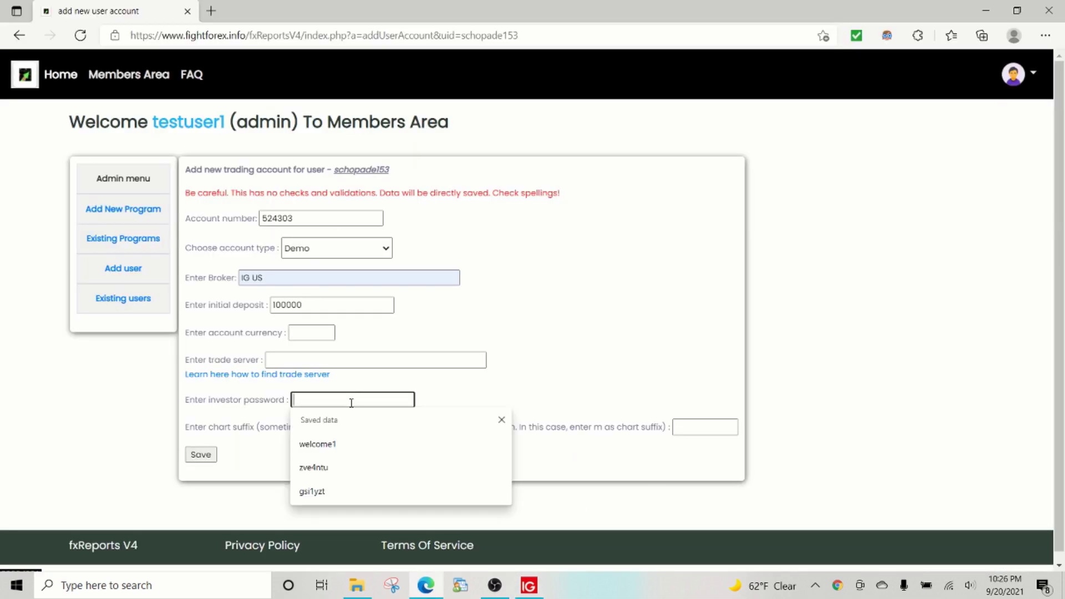
key("ctrl+v")
key("alt+Tab")
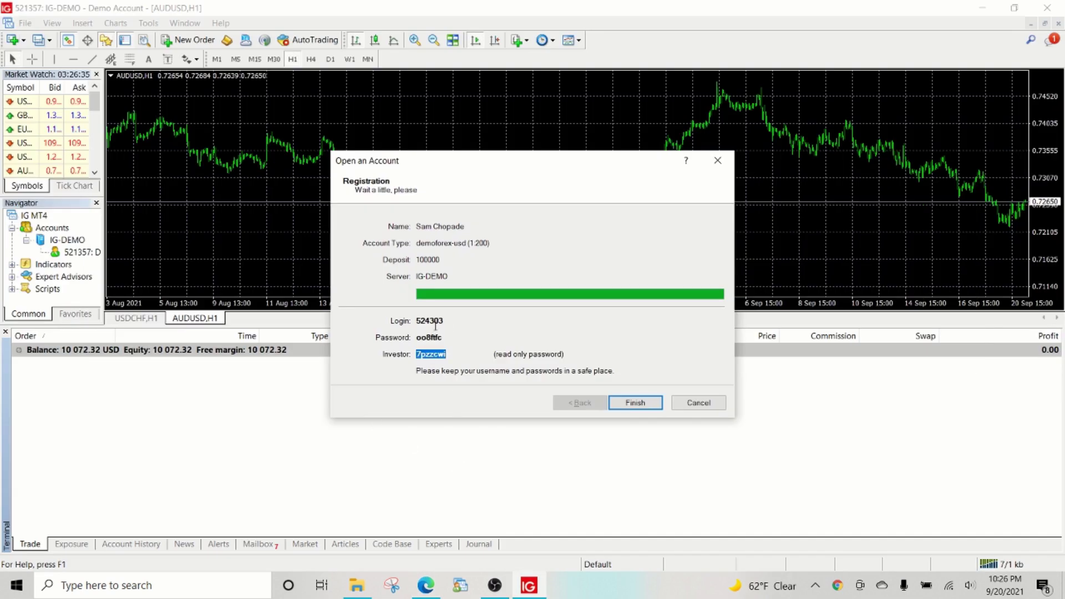
key("alt+Tab")
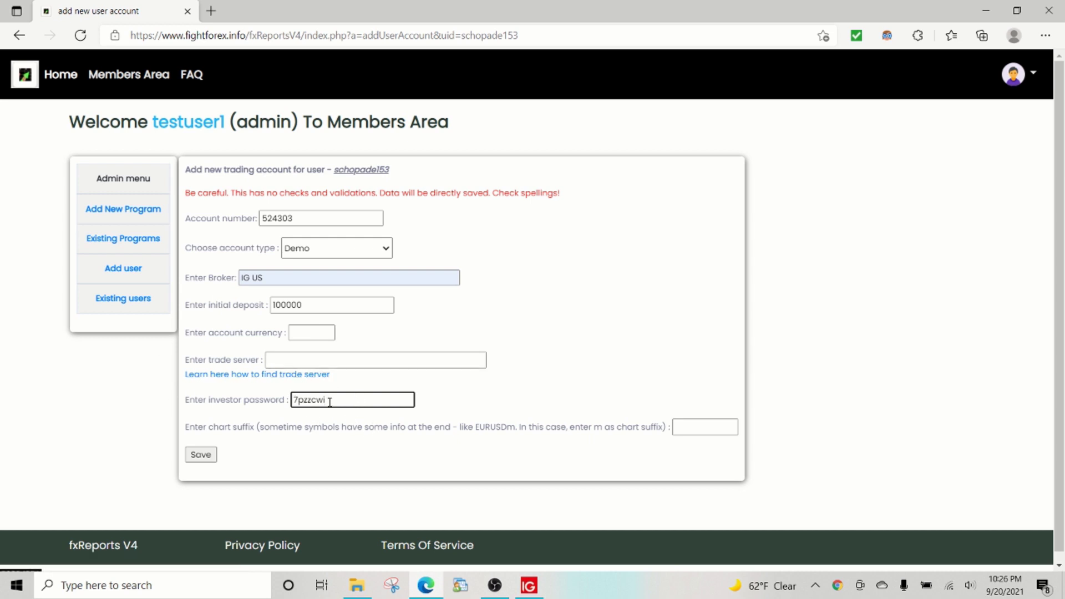
left_click_drag(337, 400, 258, 398)
left_click(304, 333)
left_click(308, 400)
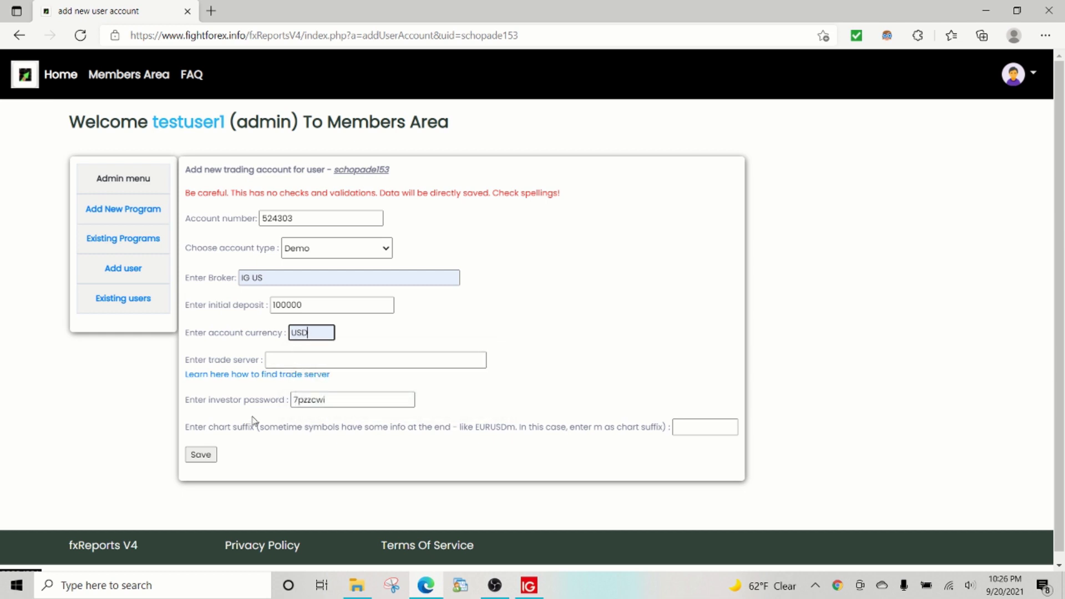
key("alt+Tab")
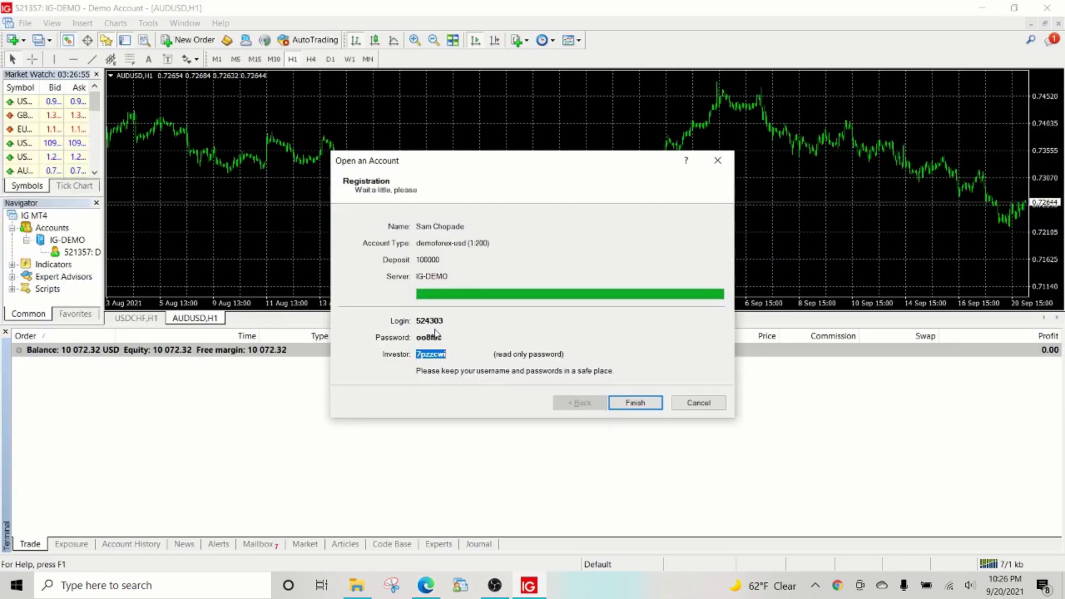
Step: Finish MT4 registration, then open config\IG-DEMO.srv from the data folder in Notepad++
left_click(635, 403)
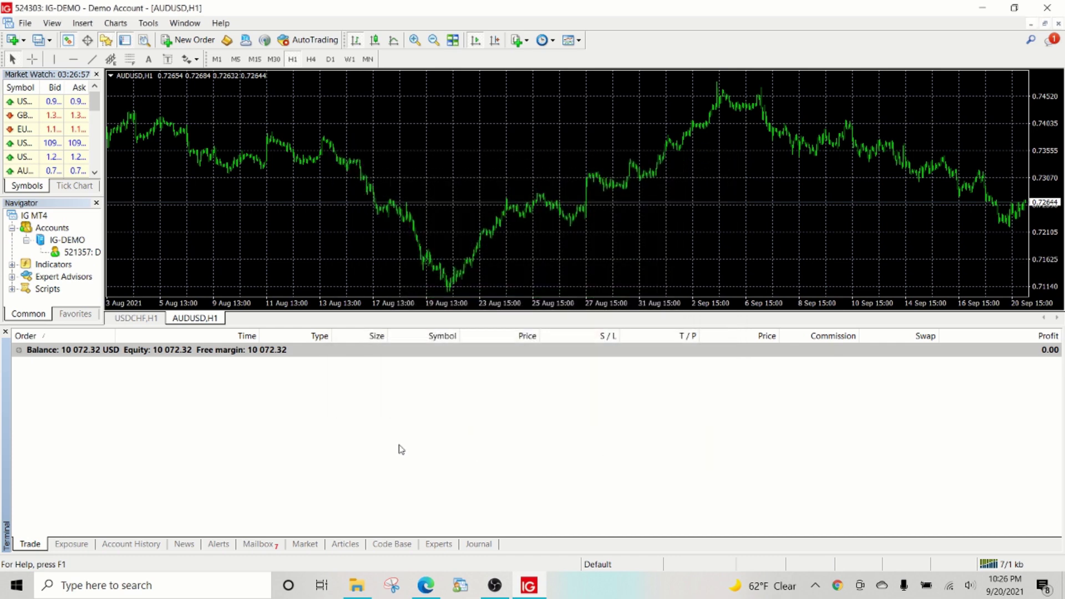
left_click(25, 26)
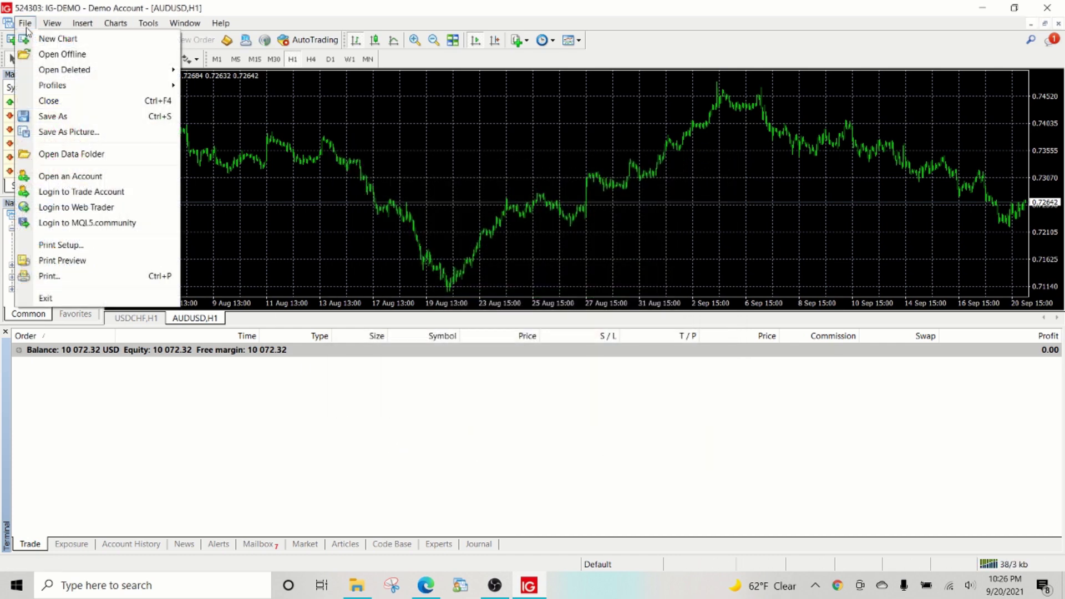
left_click(71, 153)
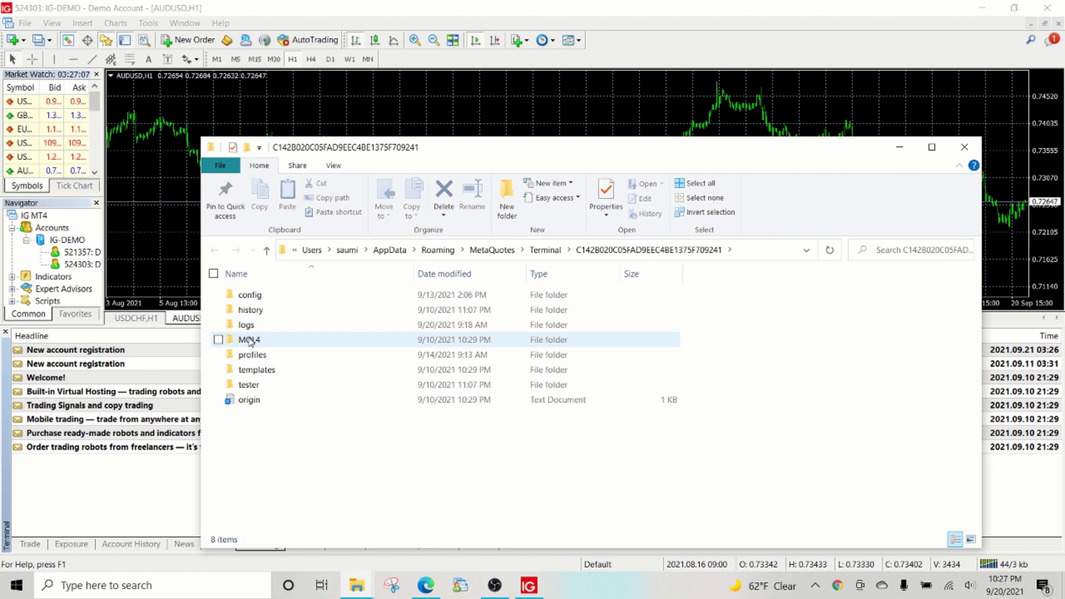
double_click(250, 294)
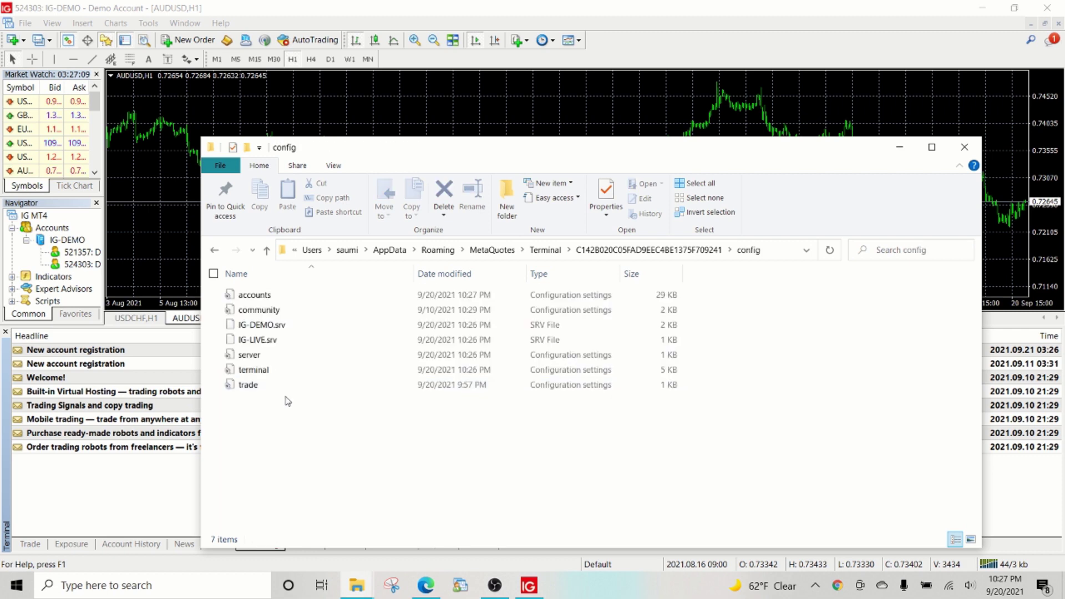
left_click(256, 325)
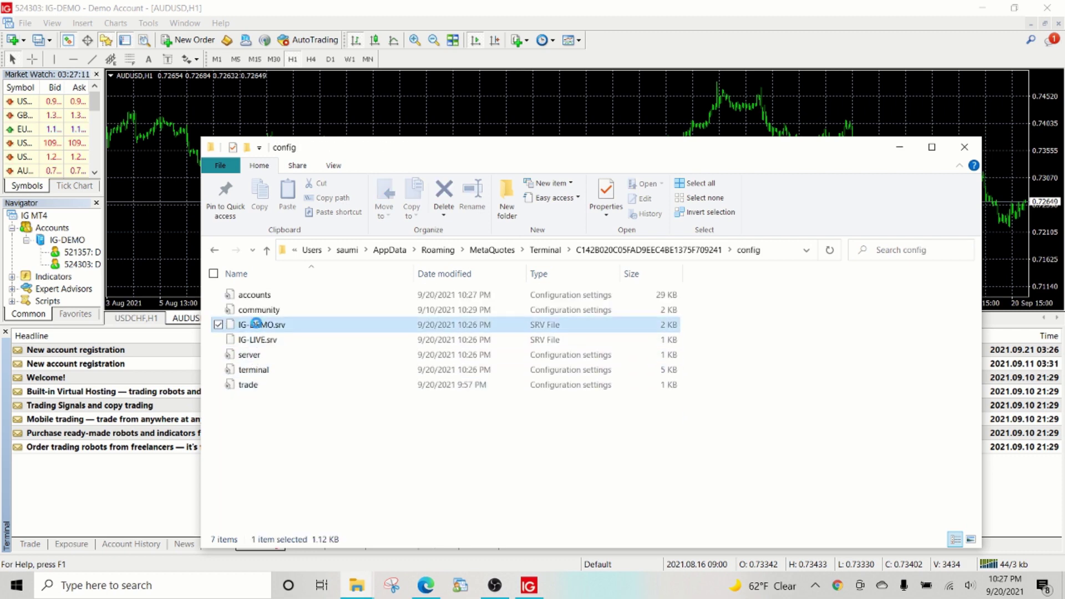
right_click(256, 325)
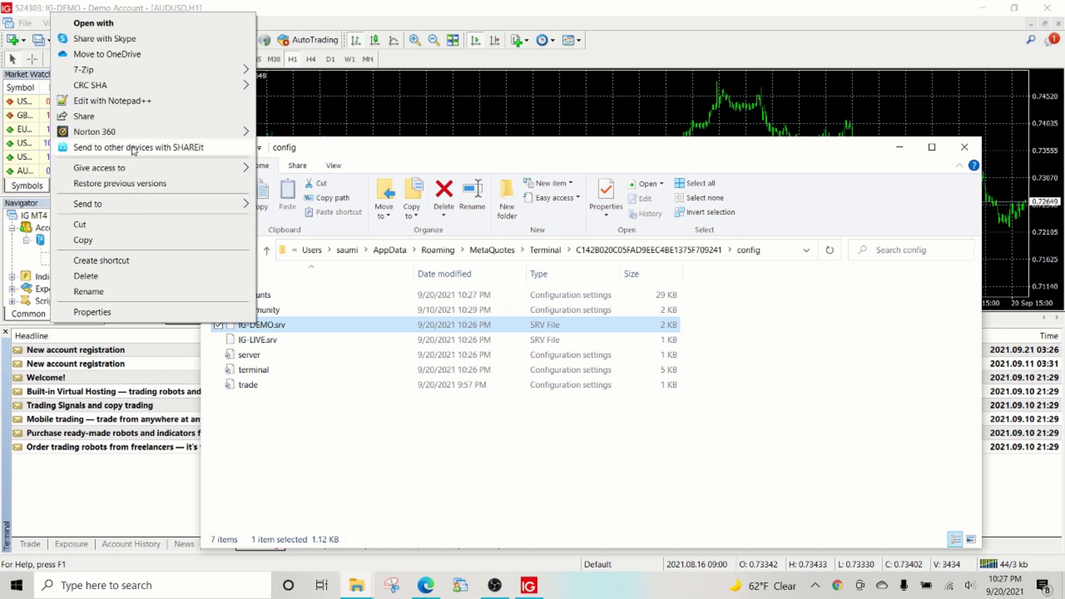
left_click(111, 101)
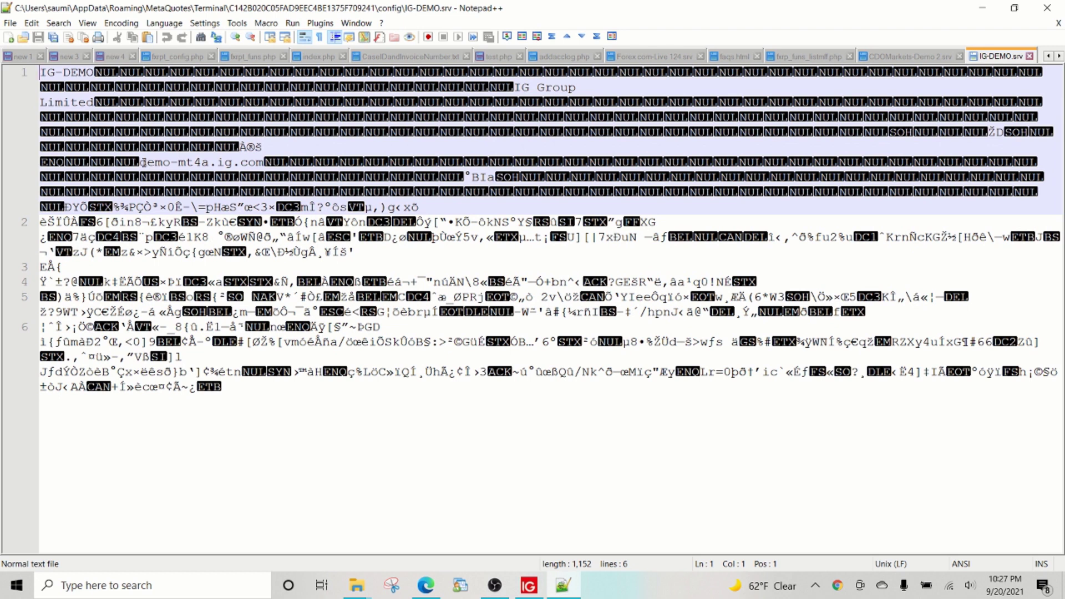
Step: Select demo-mt4a.ig.com in IG-DEMO.srv and return to the browser
left_click_drag(142, 161, 264, 161)
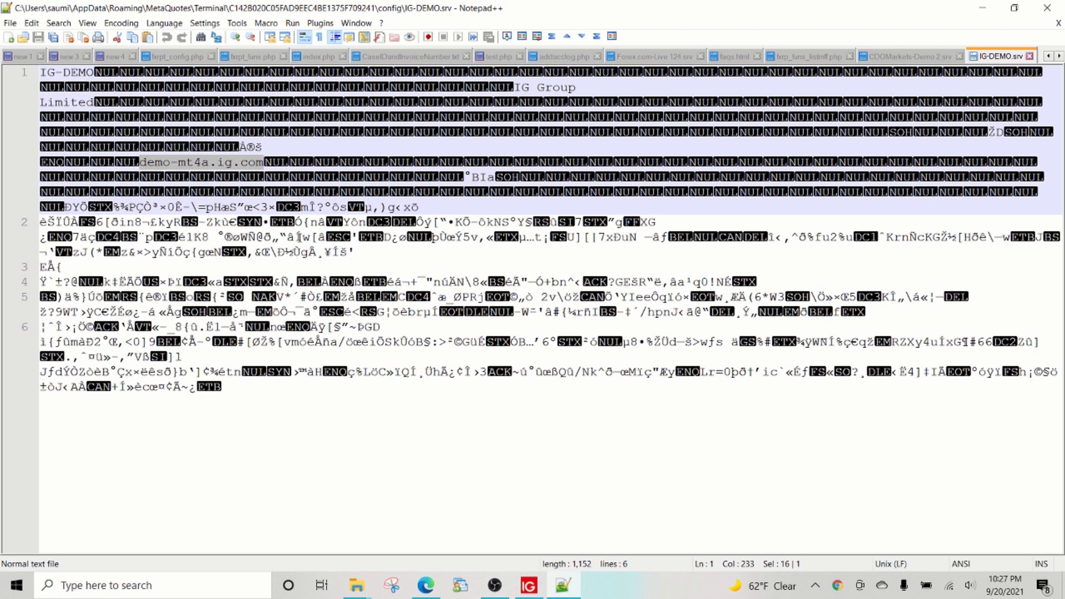
key("alt+Tab")
key("alt+Tab")
key("alt+Tab")
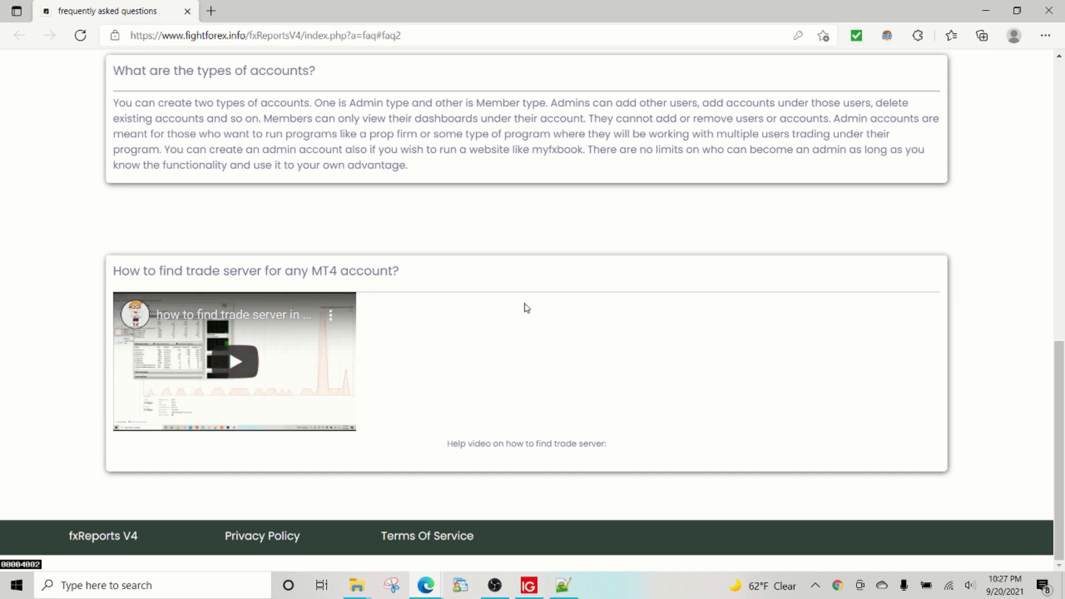
Step: Minimize the FAQ and fill the trade server field with the saved demo-mt4a.ig.com entry
left_click(986, 12)
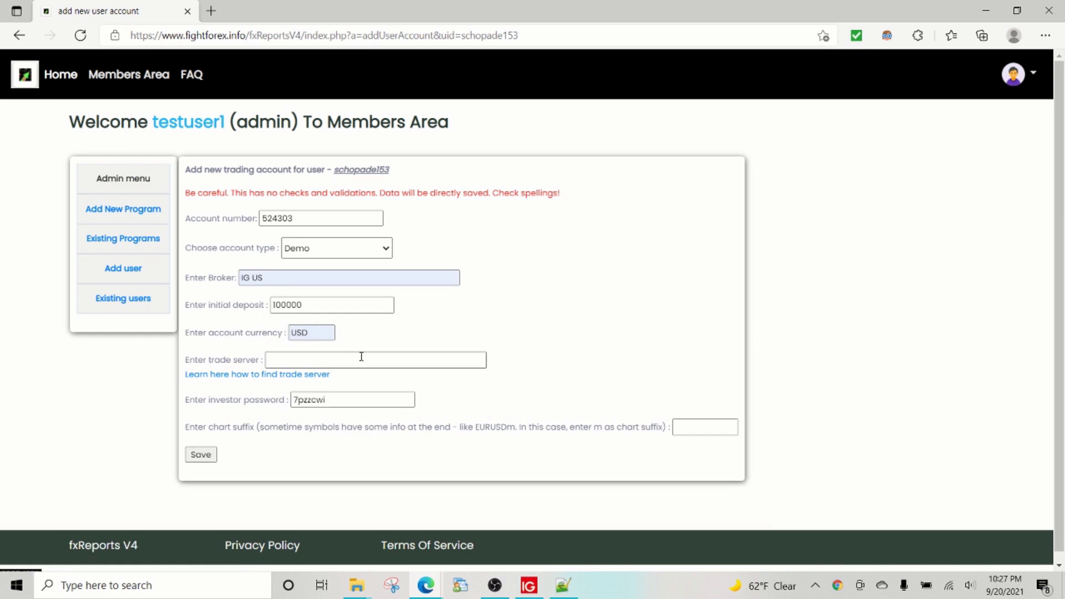
left_click(357, 357)
key("Down")
key("Down")
key("Down")
key("Return")
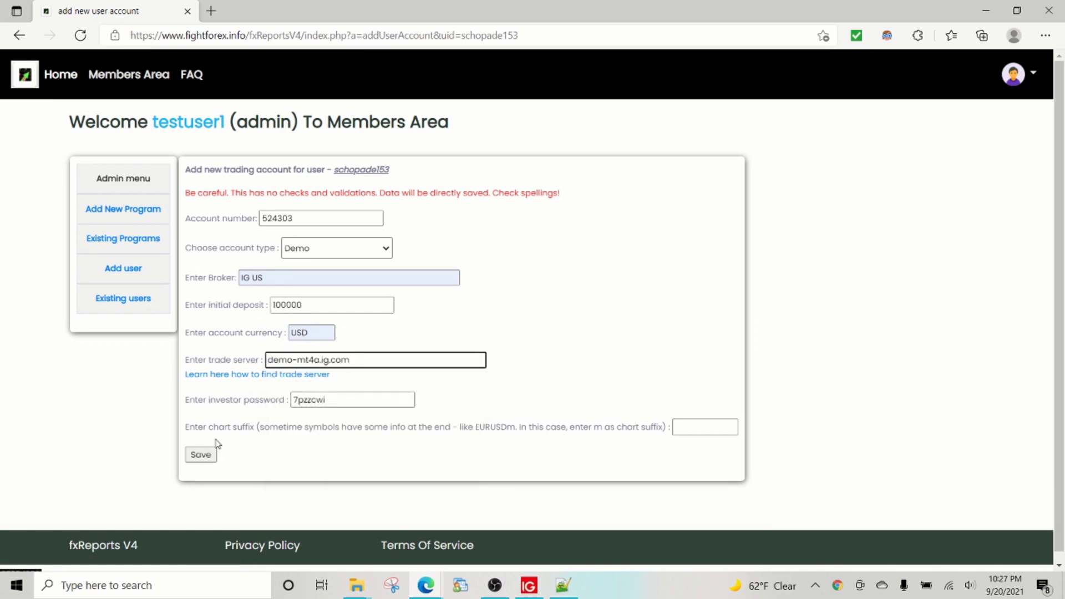
left_click_drag(466, 424, 627, 423)
key("alt+Tab")
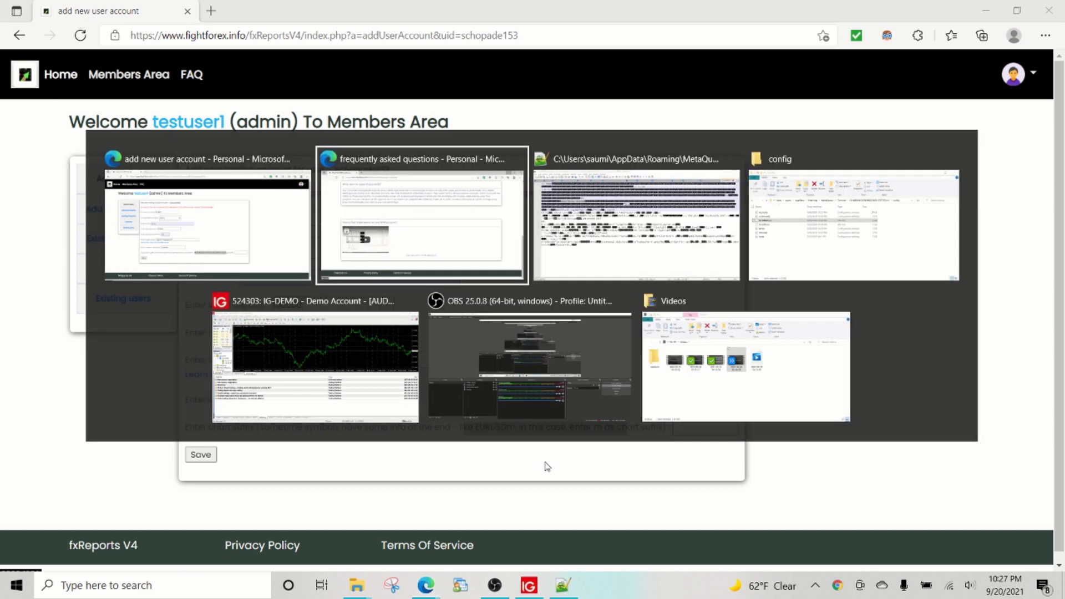
Step: Widen MT4's Market Watch symbol column and panel, then select GBPUSD and EURUSD
key("alt+Tab")
key("alt+Tab")
key("alt+Tab")
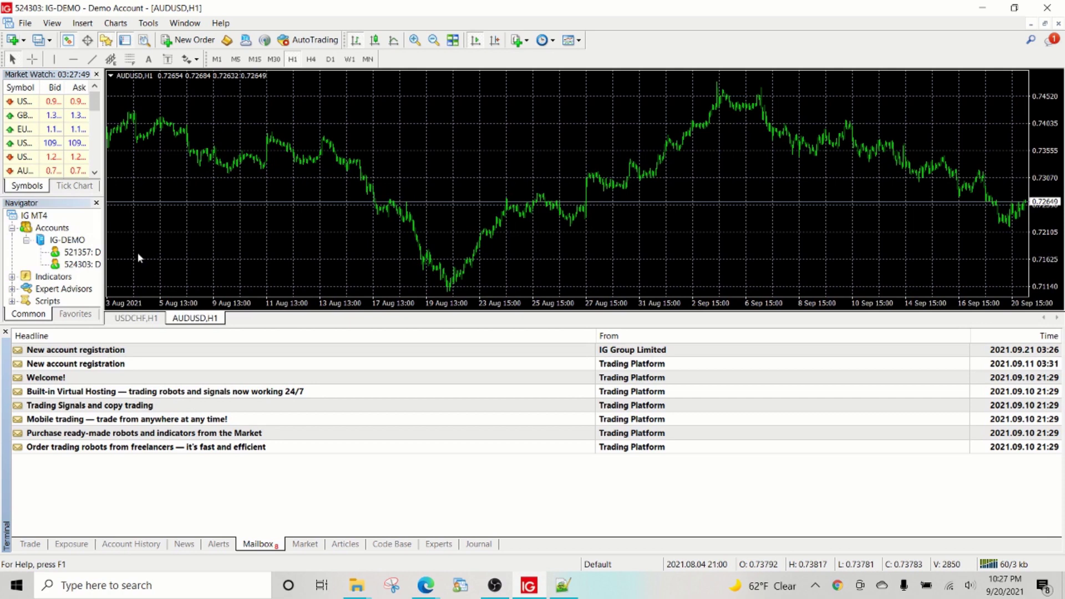
mouse_move(40, 87)
left_mouse_down()
mouse_move(55, 87)
mouse_move(39, 87)
left_mouse_up()
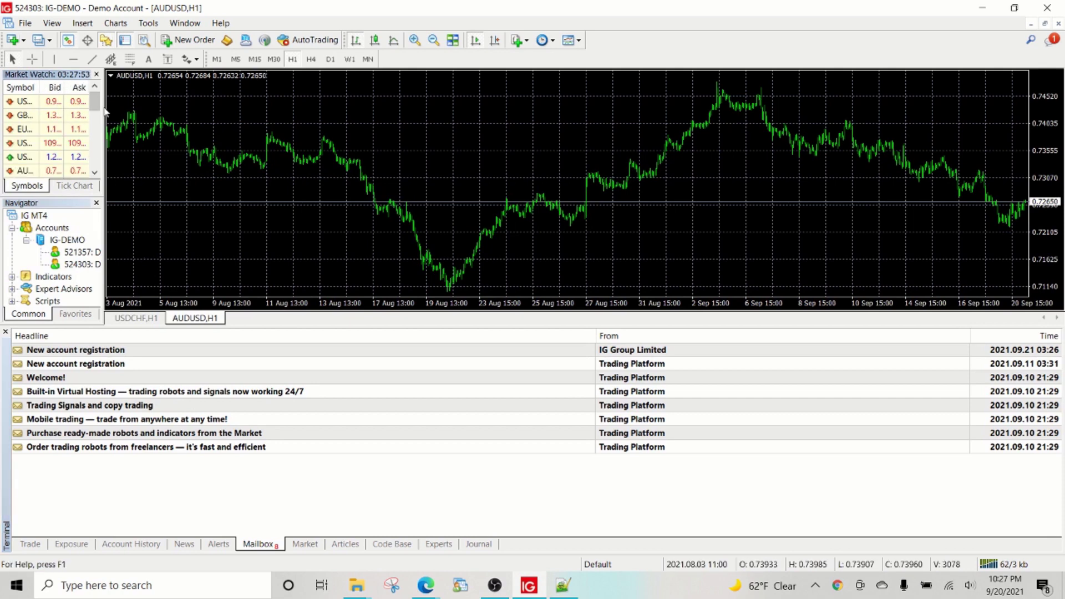
left_click_drag(105, 111, 316, 111)
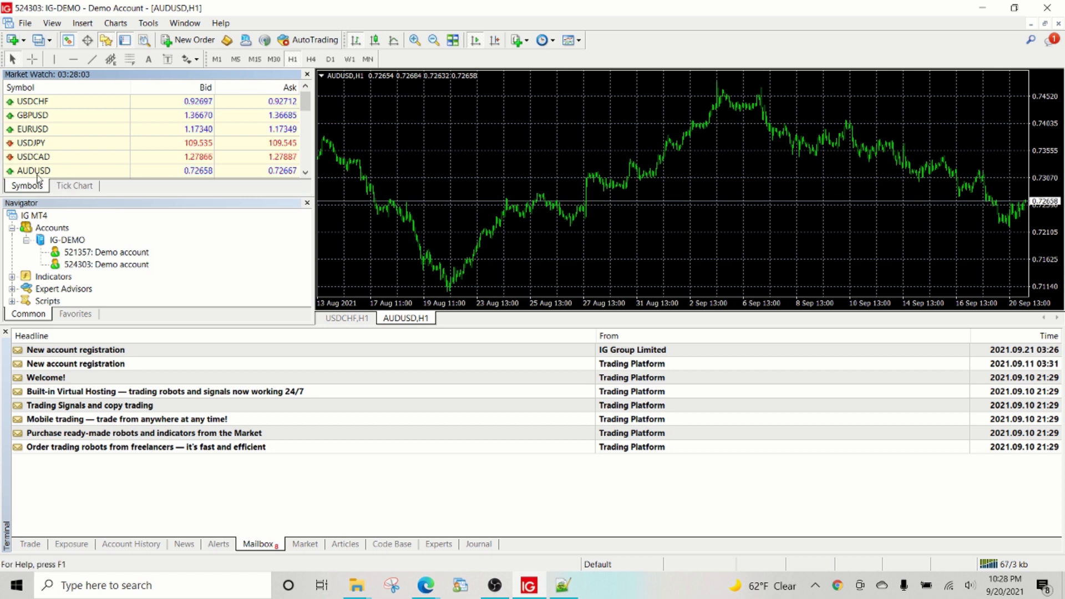
left_click(40, 104)
left_click(39, 117)
left_click(42, 130)
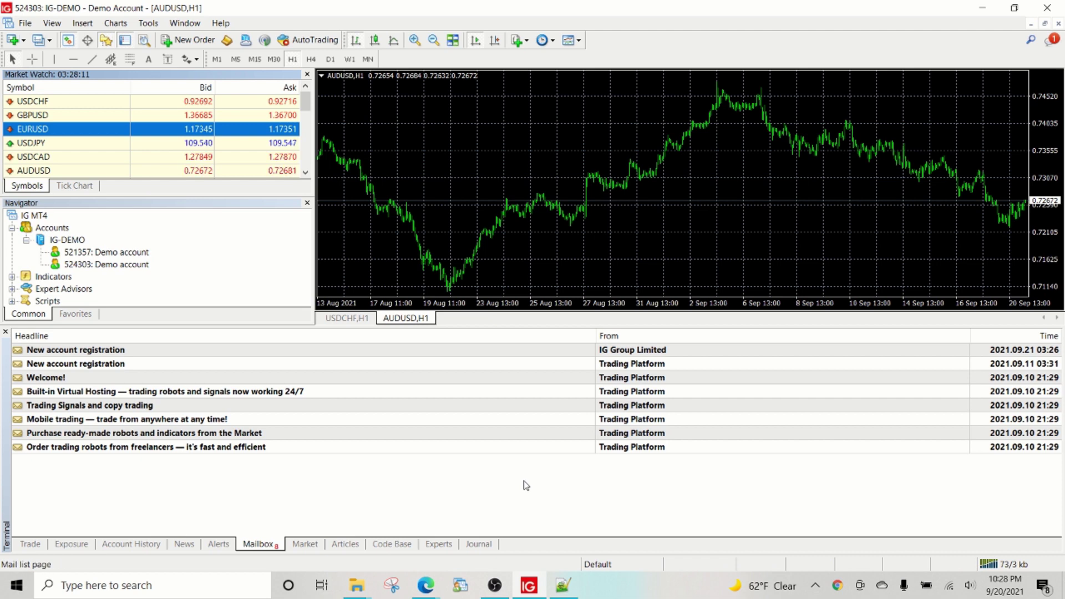
Step: Save the new trading account with the chart suffix left empty
mouse_move(425, 586)
left_click(362, 522)
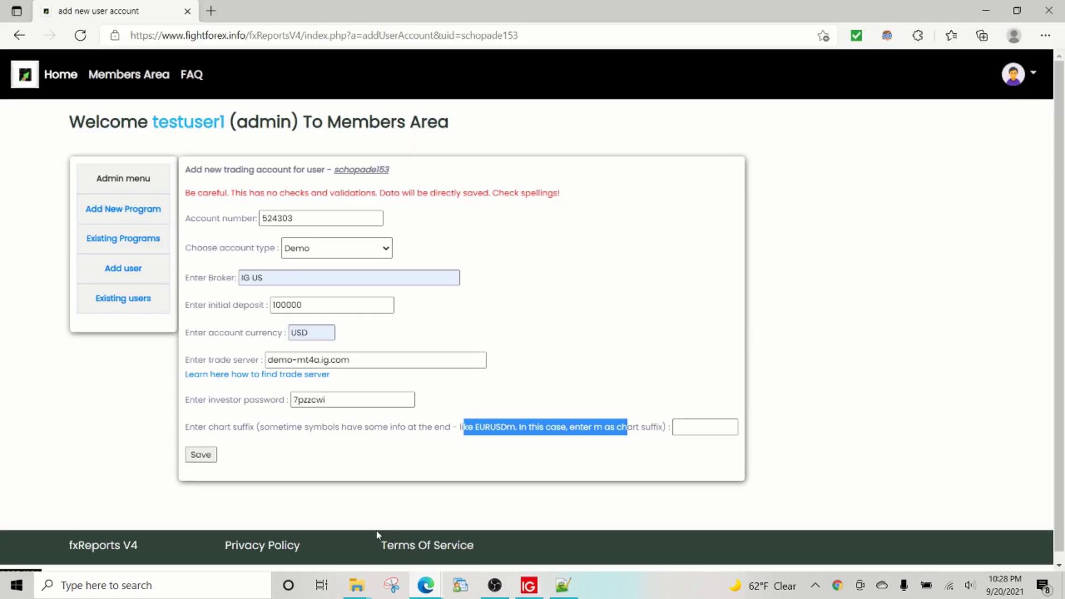
left_click(685, 427)
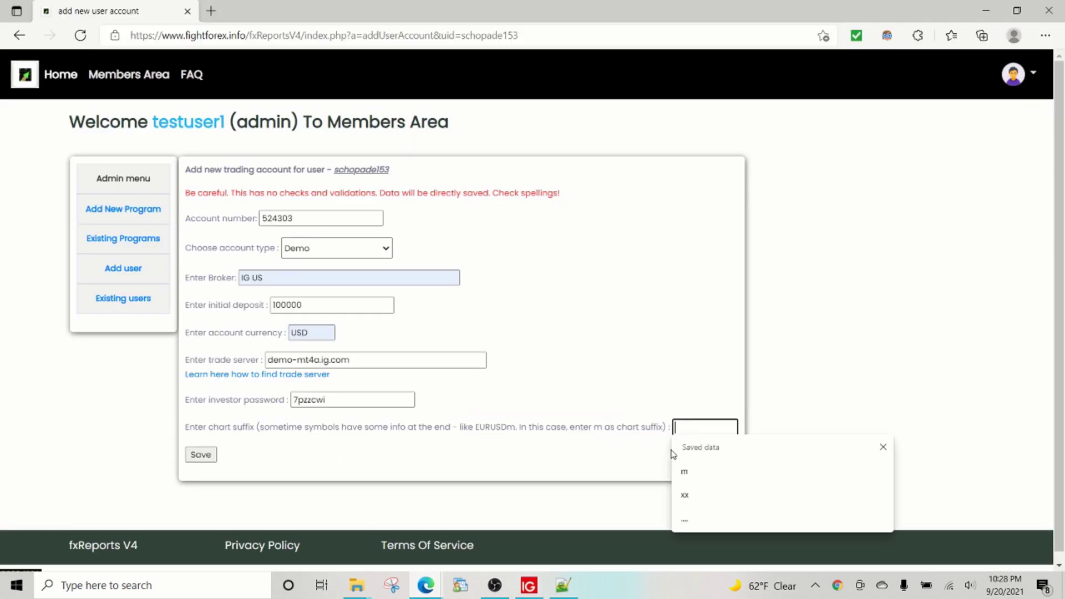
left_click(306, 442)
left_click(202, 455)
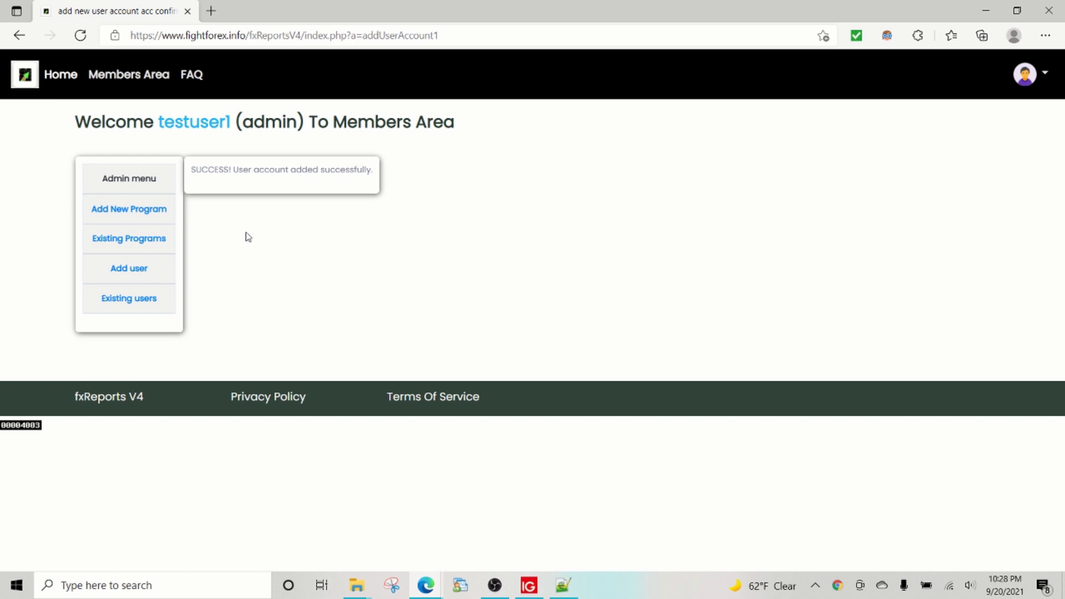
Step: Show the test program user's trading accounts from the Existing users list
left_click(144, 304)
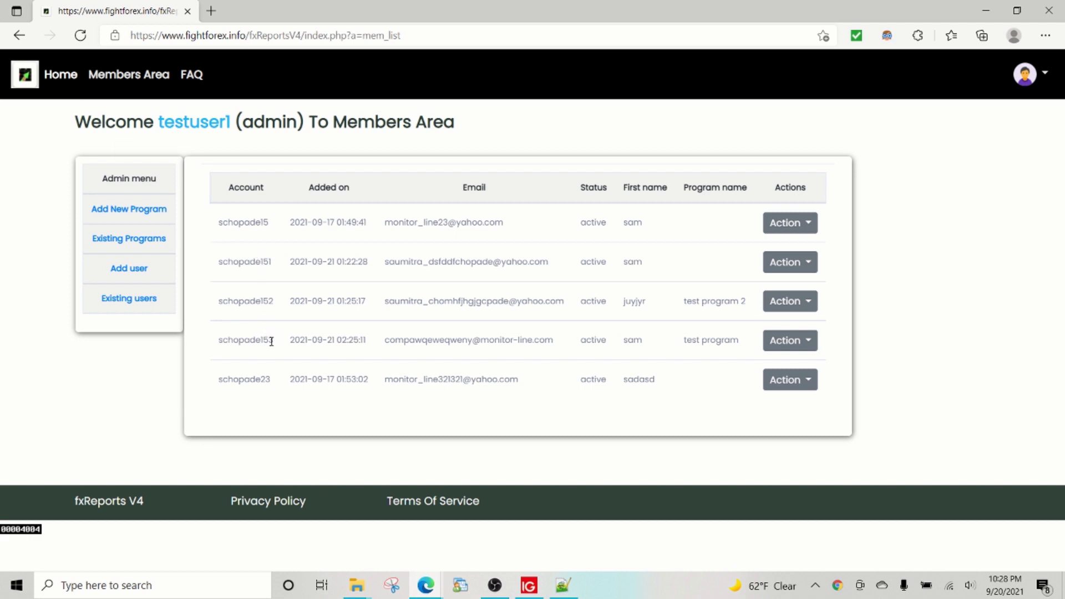
left_click(789, 343)
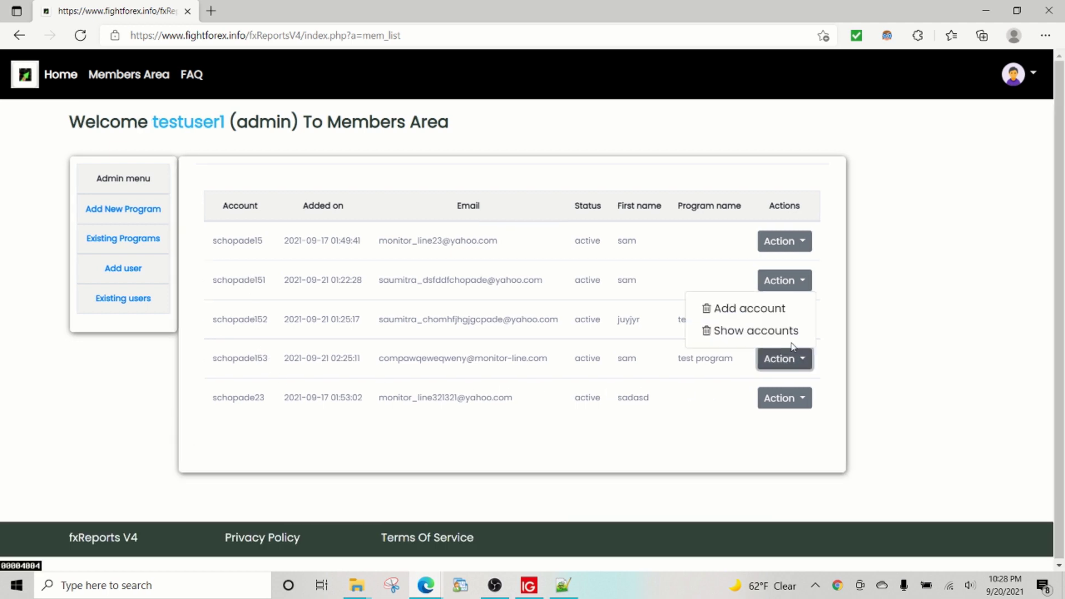
left_click(752, 333)
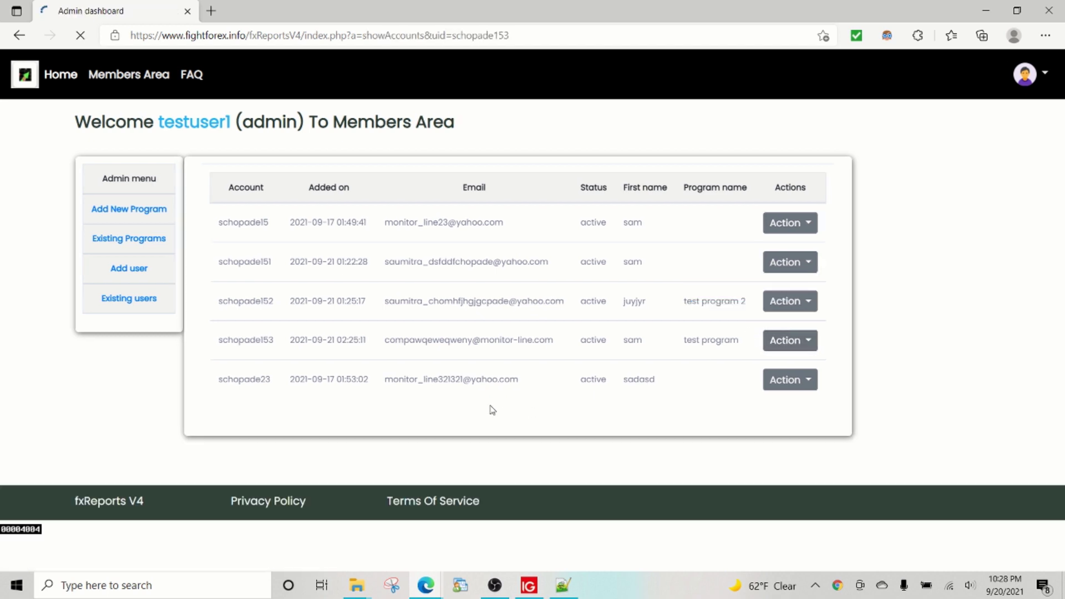
left_click_drag(238, 226, 317, 231)
left_click(333, 277)
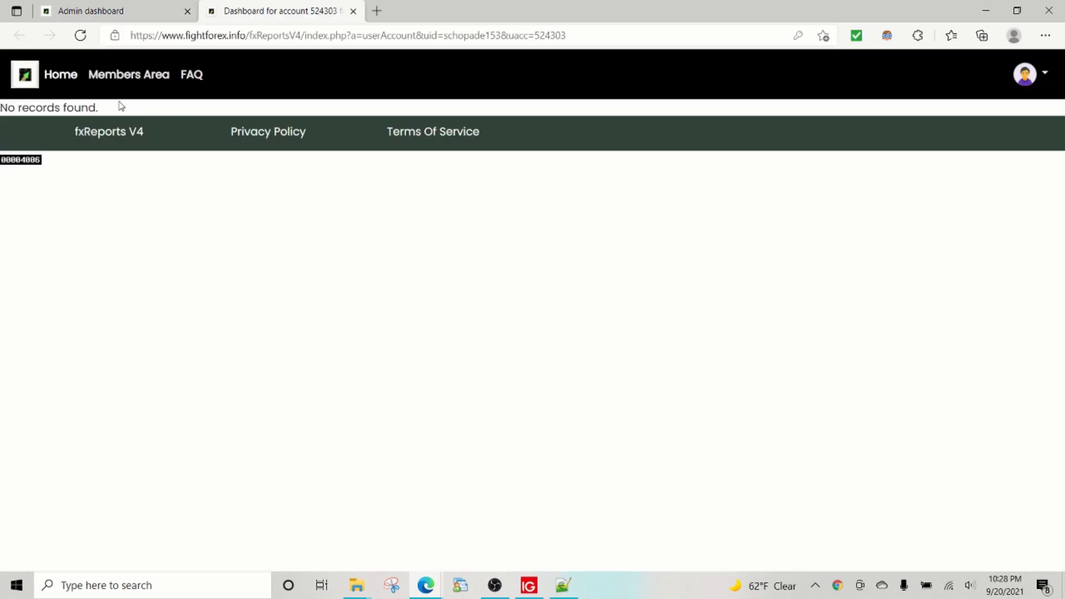
Step: Reload the account dashboard three times, still showing 'No records found', then detach it into its own window
left_click_drag(96, 109, 1, 109)
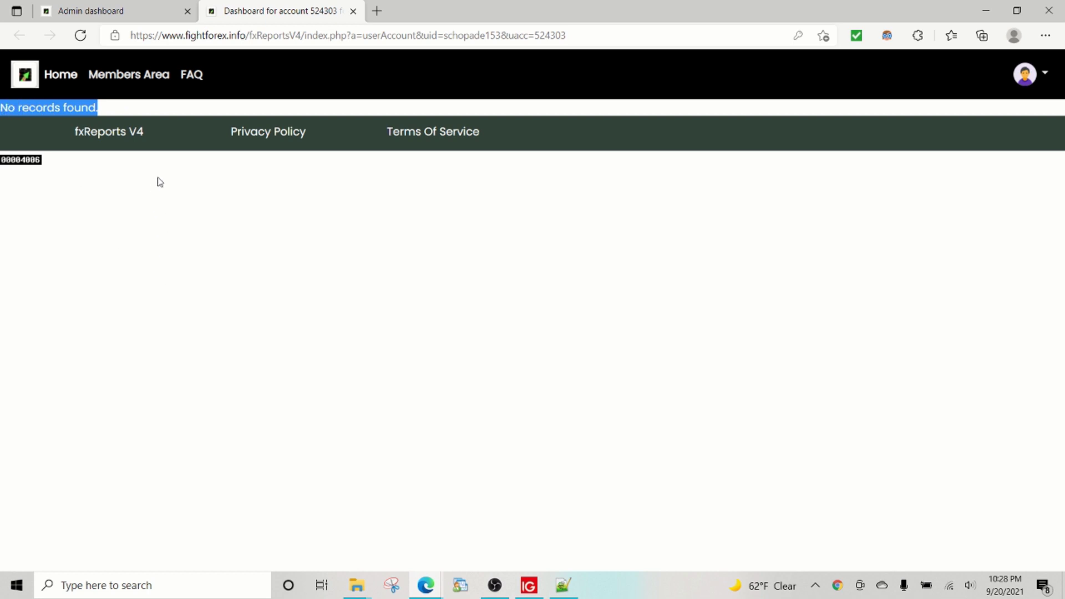
left_click(80, 35)
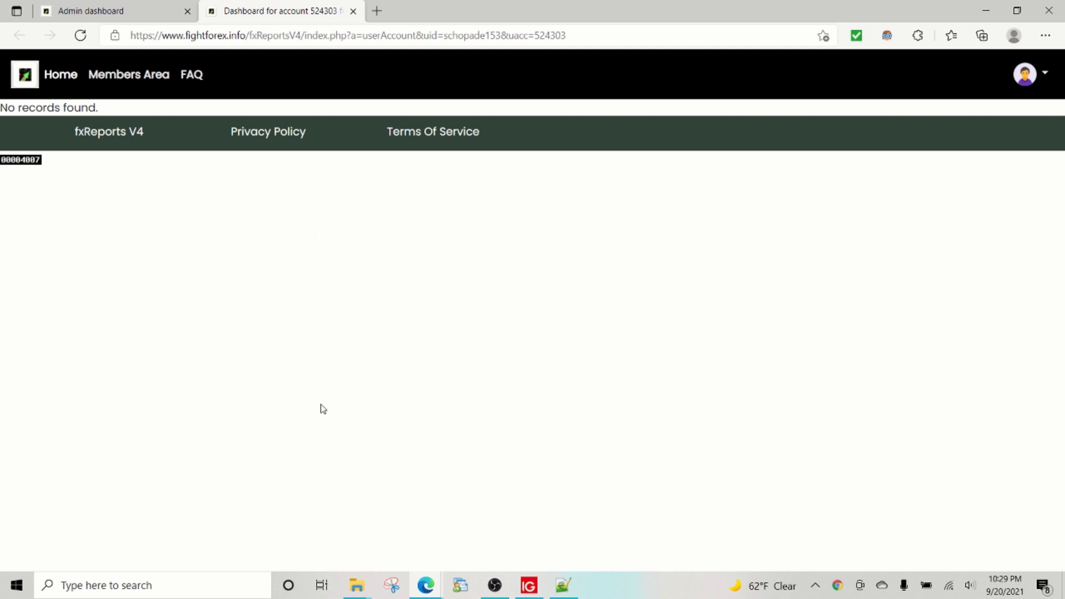
left_click(80, 36)
left_click(81, 36)
left_click_drag(255, 11, 503, 298)
Step: Bring the admin window forward and open the Existing Programs list
mouse_move(427, 588)
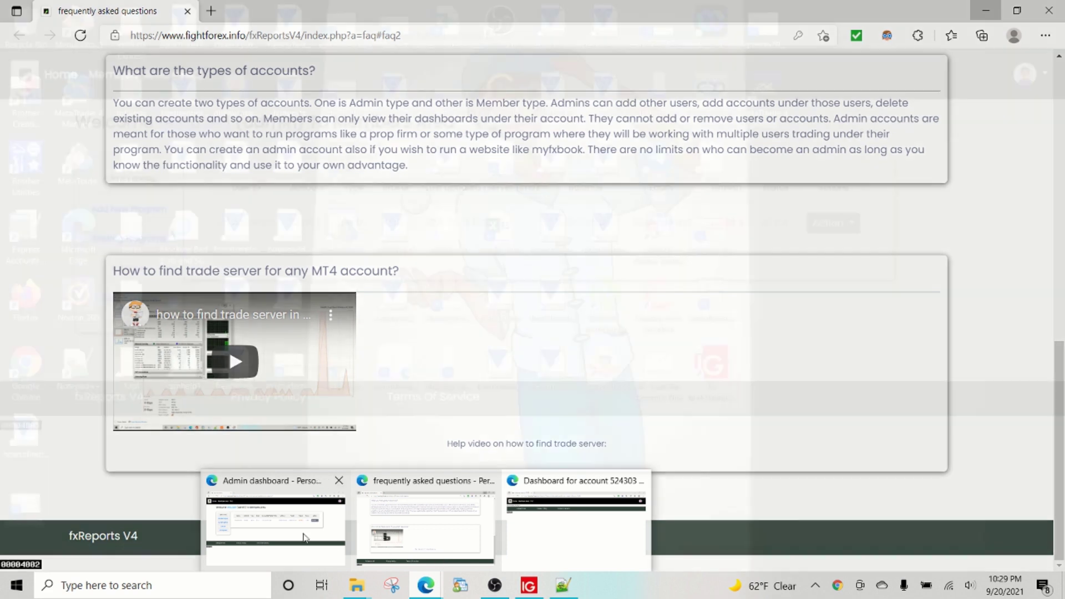
left_click(325, 519)
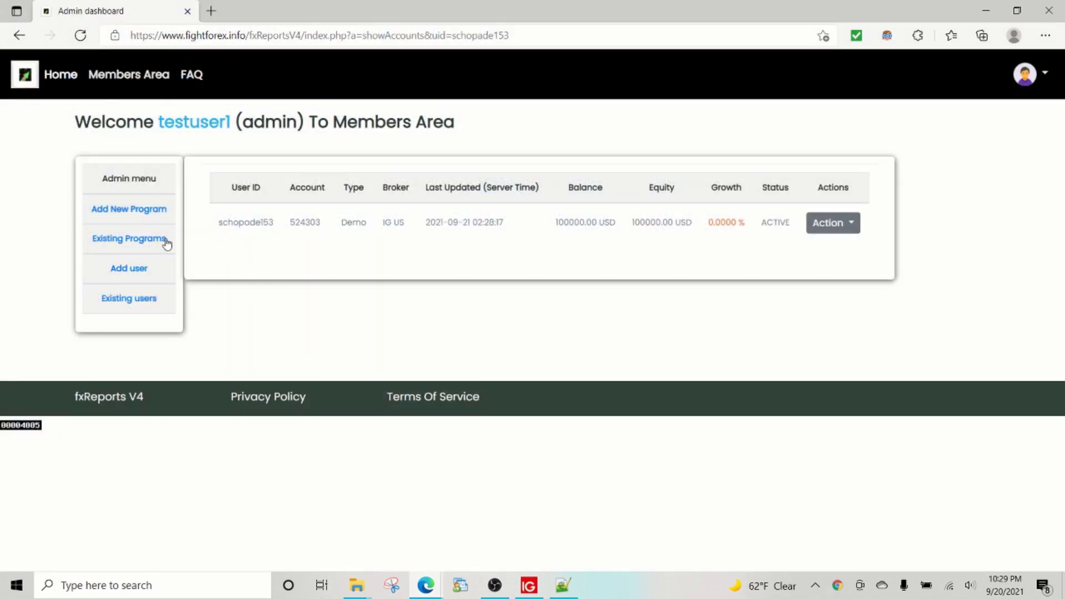
left_click(124, 211)
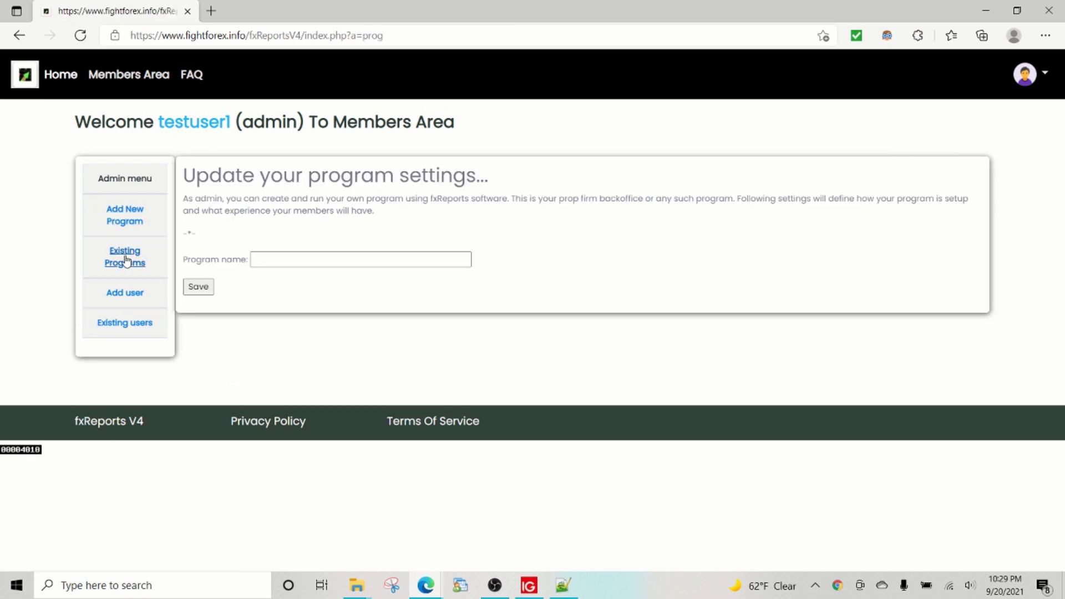
left_click(127, 261)
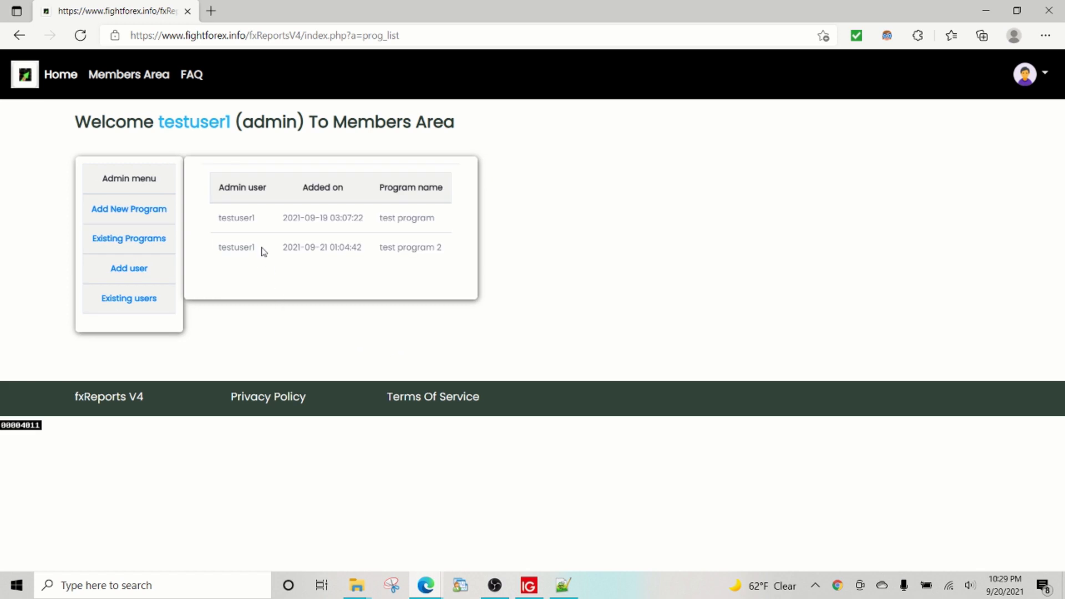
Step: Check the test program and test program 2 names, then return to Existing users
left_click_drag(394, 219, 461, 229)
left_click_drag(380, 248, 449, 250)
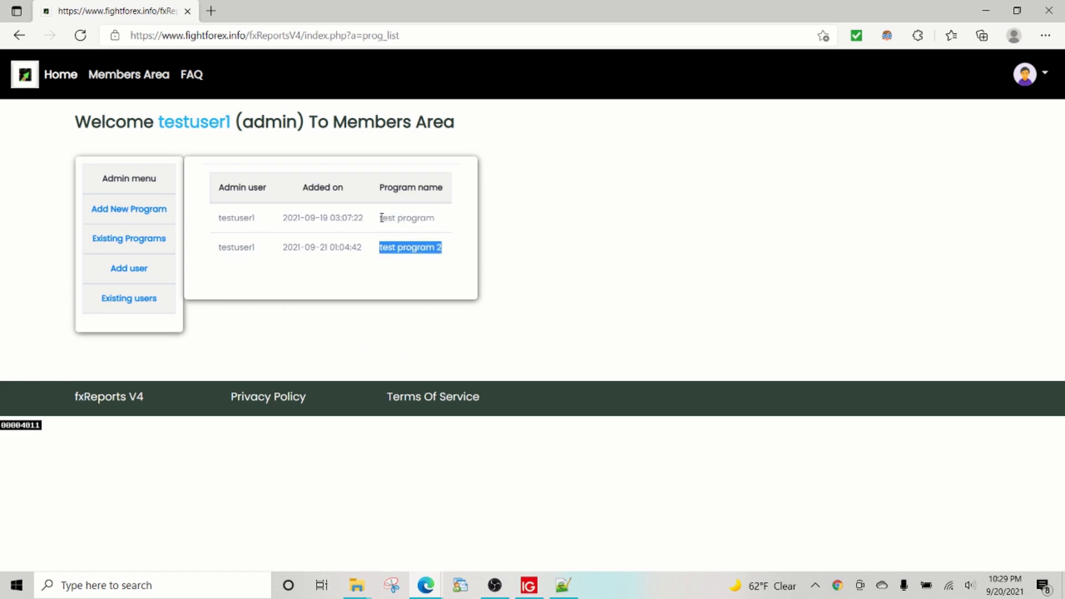
left_click_drag(381, 218, 444, 226)
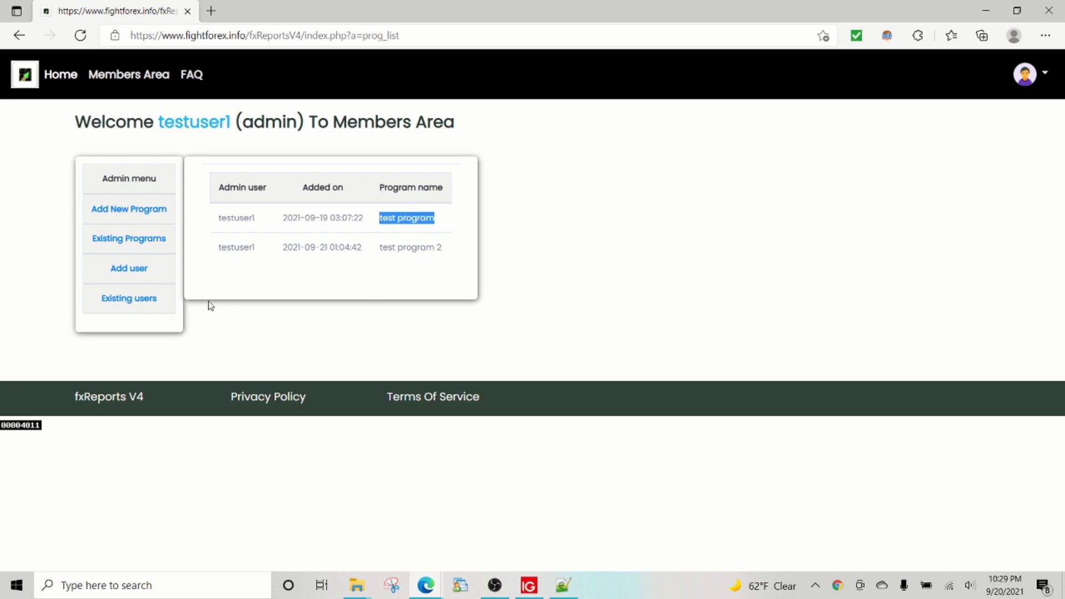
left_click(153, 305)
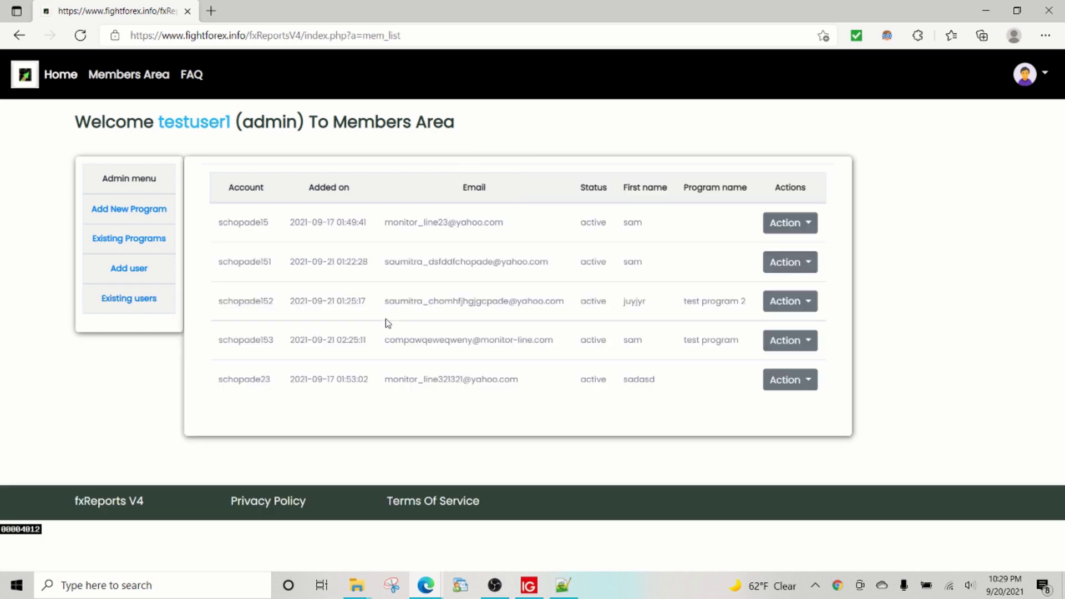
Step: Reload the account dashboard in its separate window
mouse_move(434, 584)
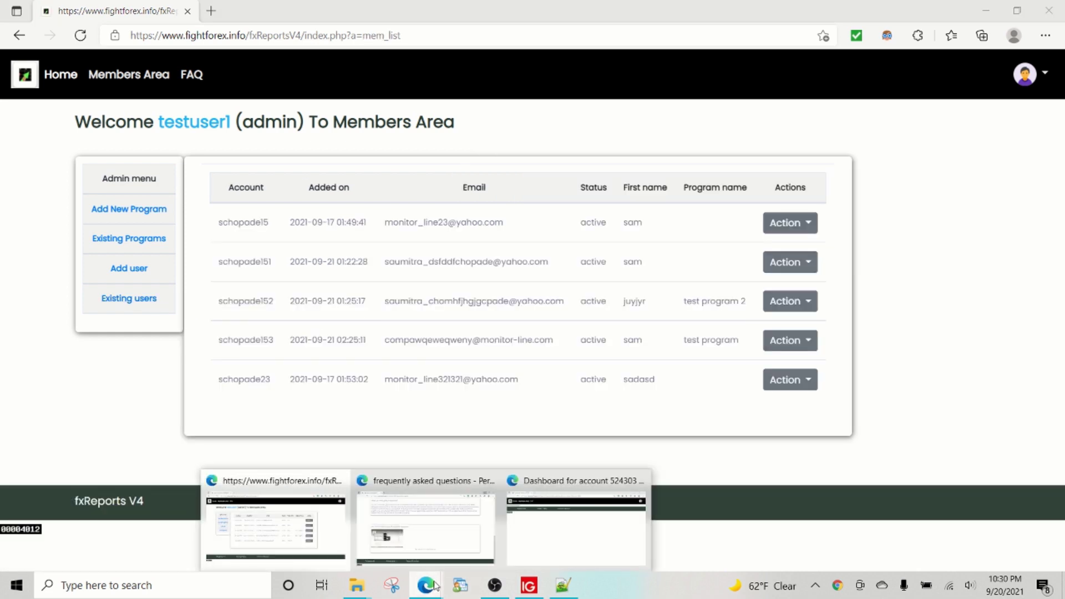
left_click(568, 548)
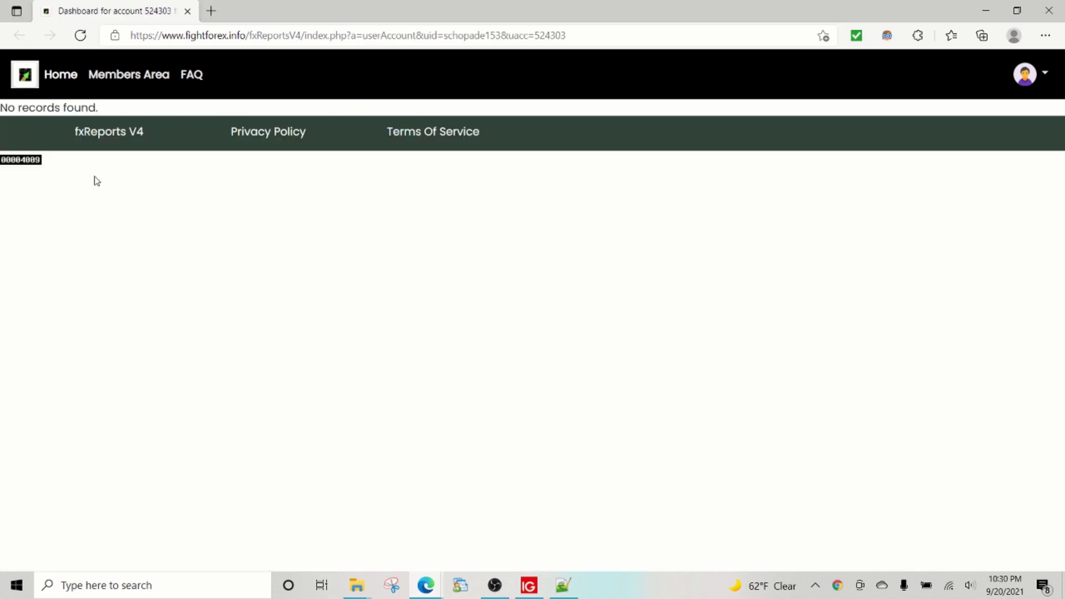
left_click(80, 35)
Step: In the Members Area, check the test program and admin username, then open Existing Programs
mouse_move(425, 586)
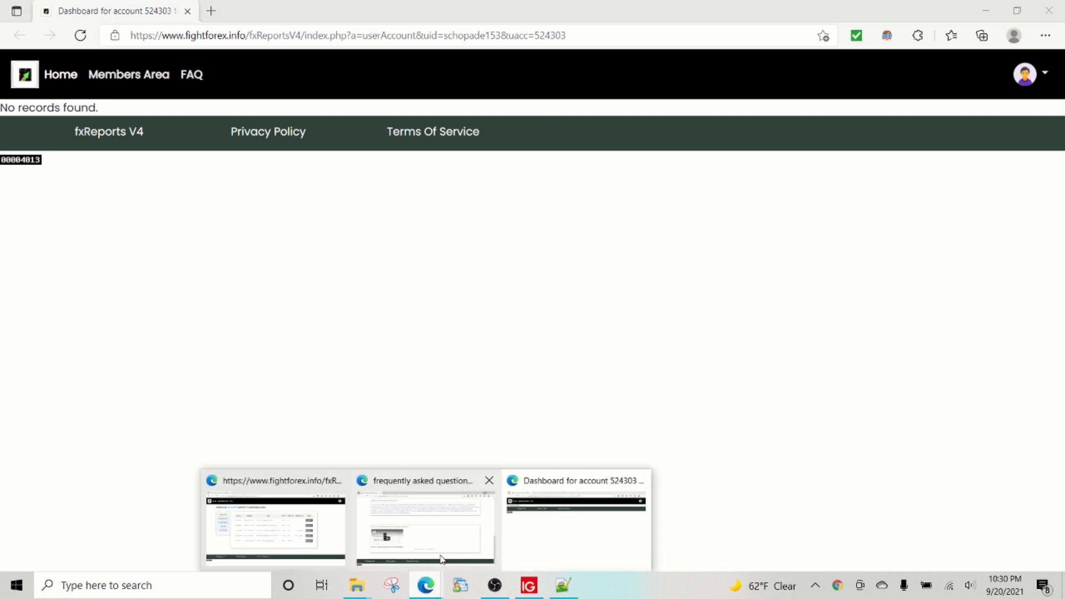
left_click(324, 546)
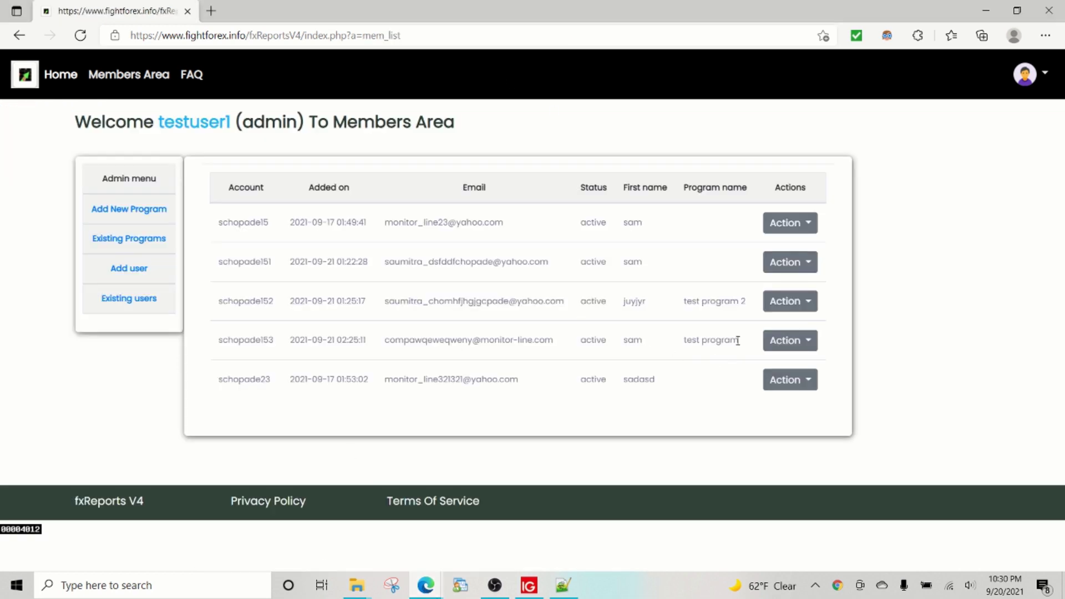
left_click_drag(738, 341, 688, 340)
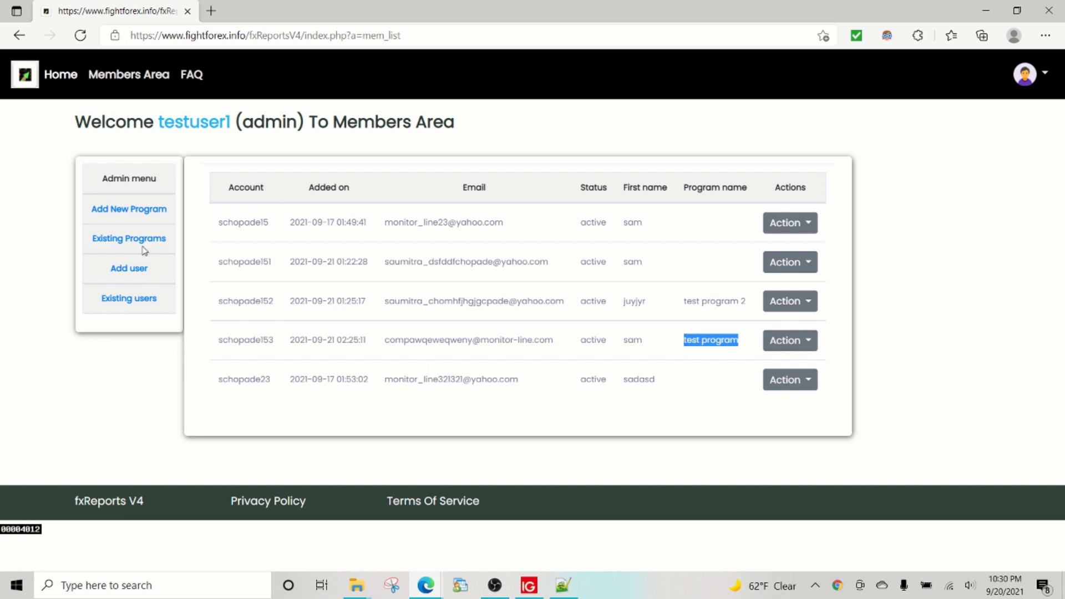
left_click_drag(164, 121, 235, 122)
left_click(126, 238)
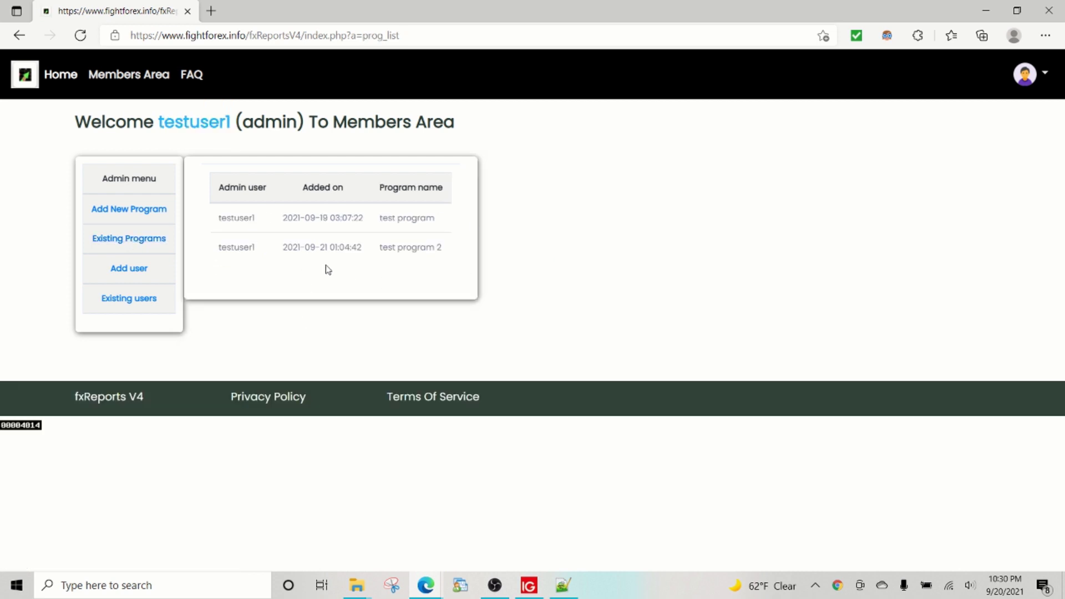
Step: Open the FAQ page with the 'How does fxReports software work?' Basic Setup diagram
left_click(191, 74)
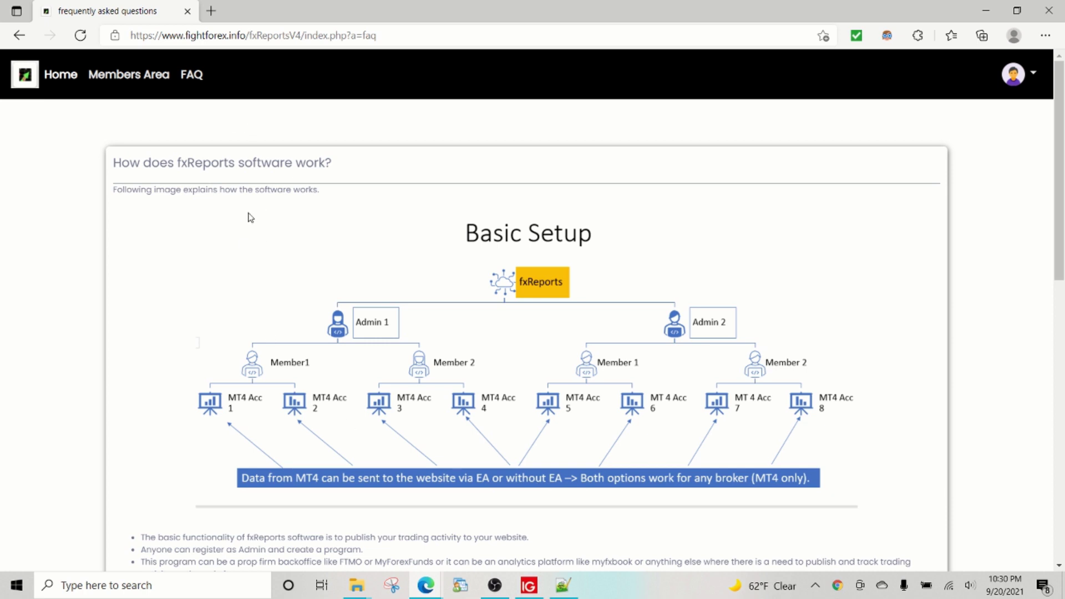
Step: Reload the dashboard showing 100,000.00 USD starting balance, then check open trades in MetaTrader's terminal
mouse_move(418, 593)
left_click(514, 514)
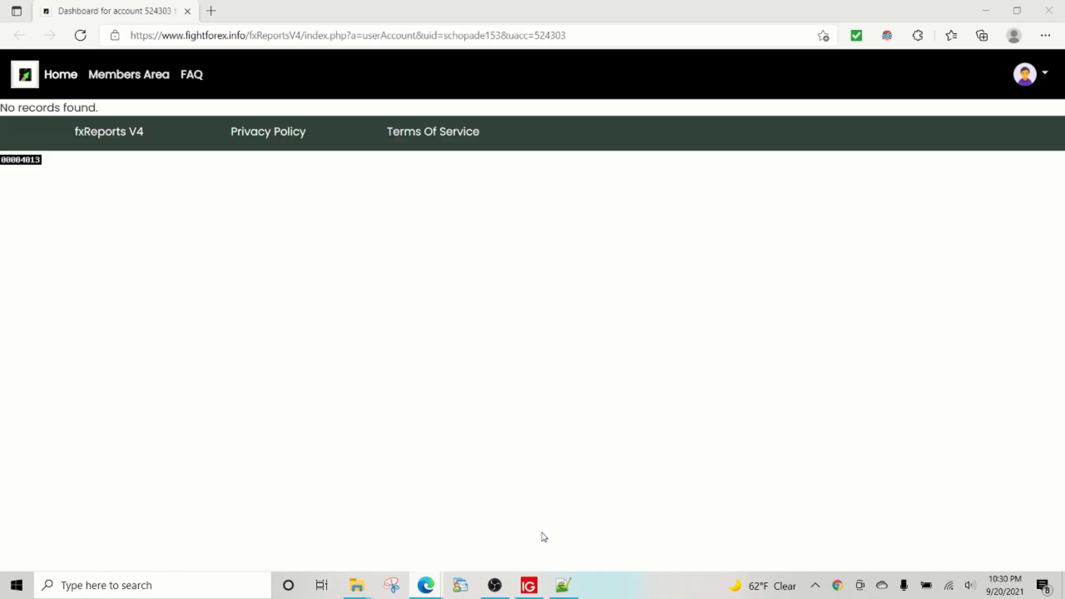
left_click(81, 39)
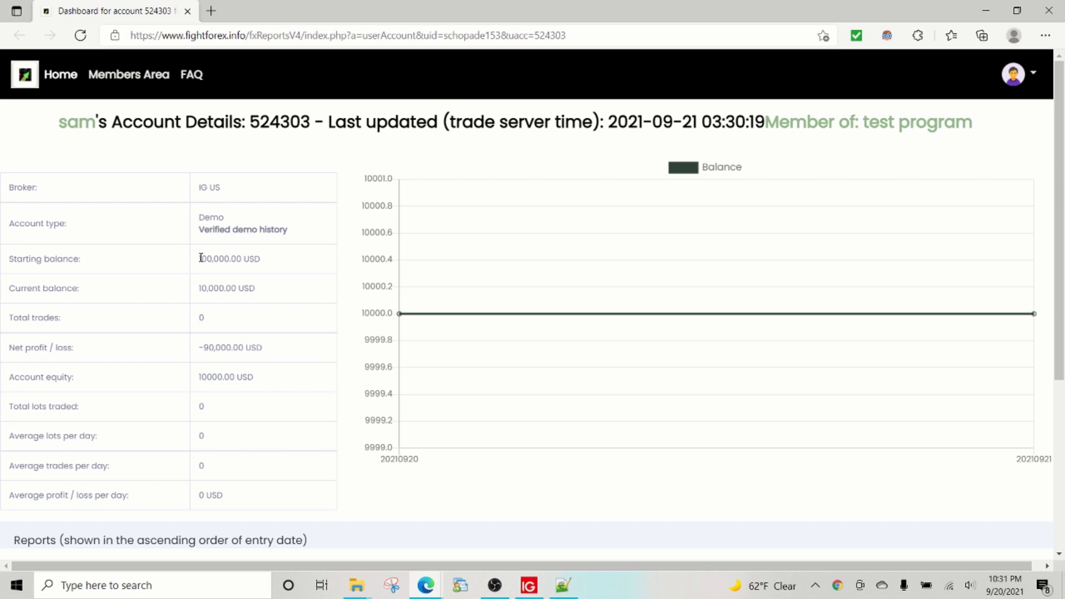
left_click_drag(201, 258, 259, 260)
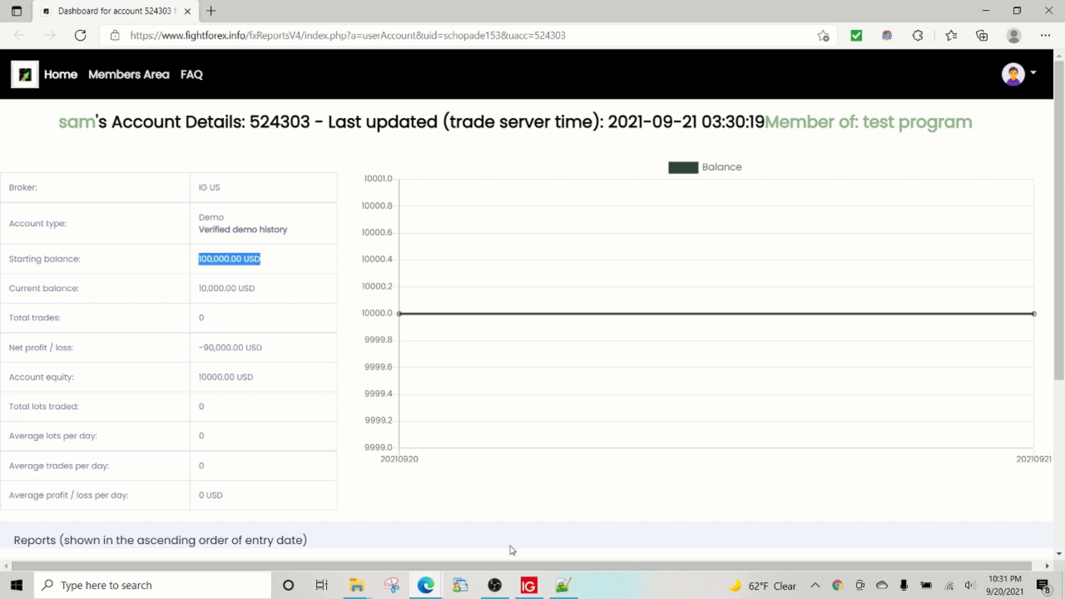
left_click(529, 586)
left_click(34, 544)
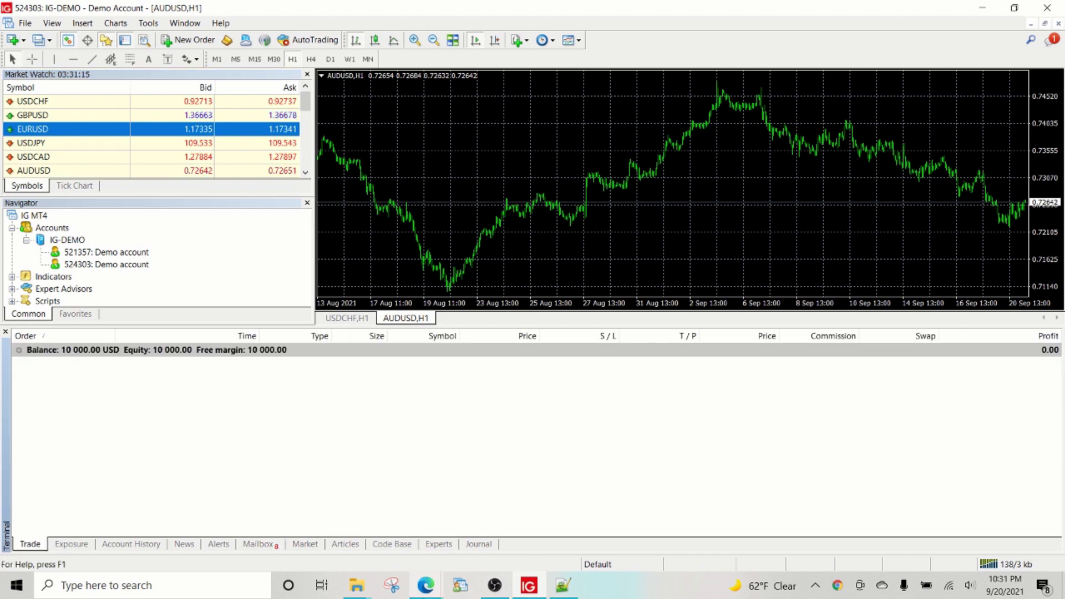
Step: Scroll the dashboard down to the Daily reports, then return to MetaTrader
mouse_move(425, 589)
left_click(566, 534)
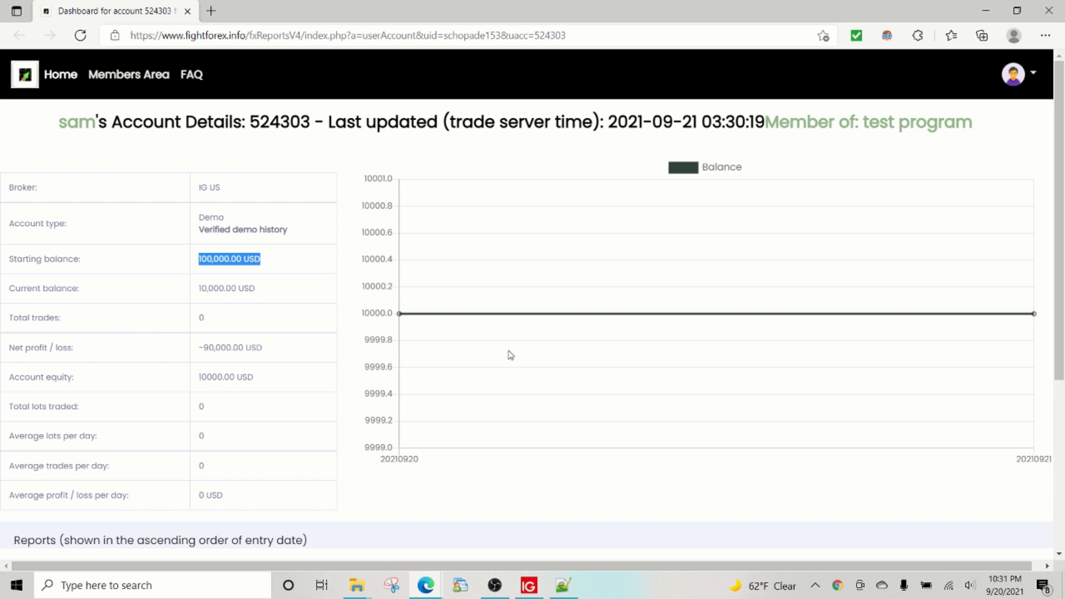
scroll(273, 314, "down", 5)
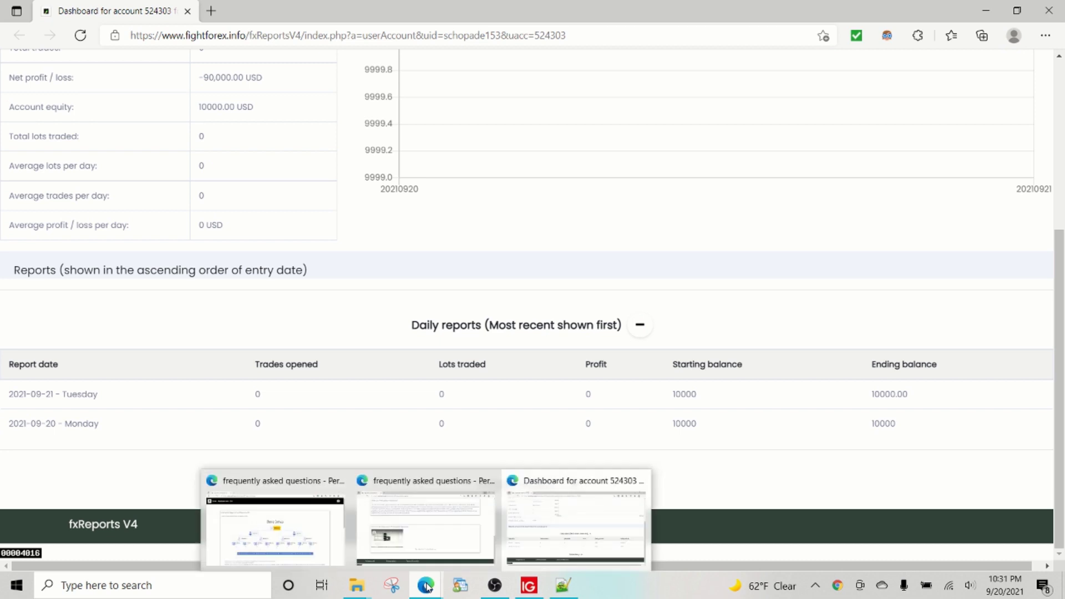
left_click(519, 588)
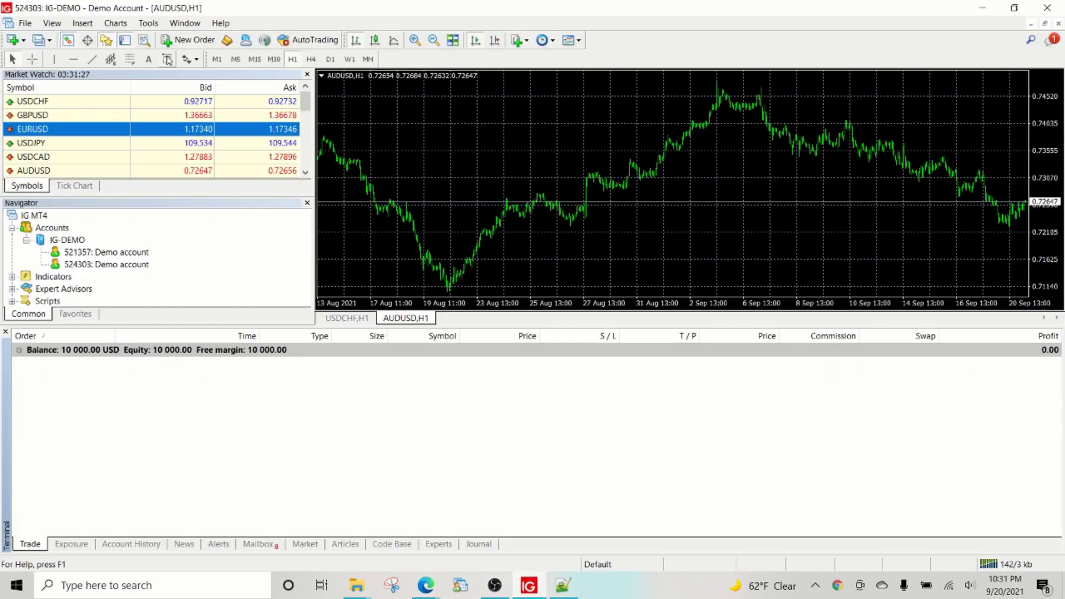
Step: Place a 1.00-lot AUDUSD market buy via New Order, confirm it, and return to the dashboard
left_click(191, 40)
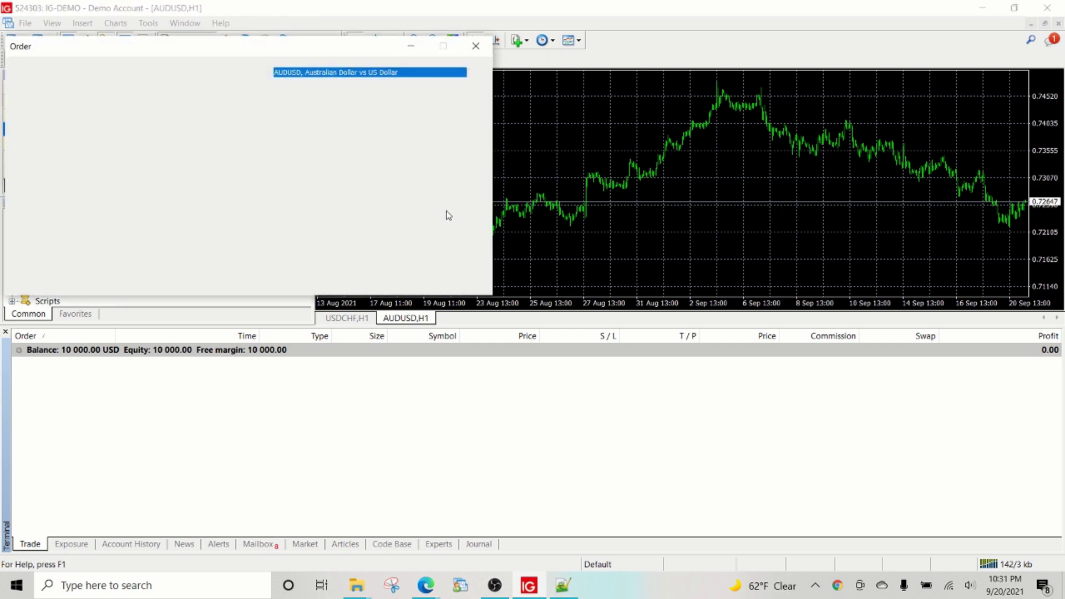
left_click(409, 215)
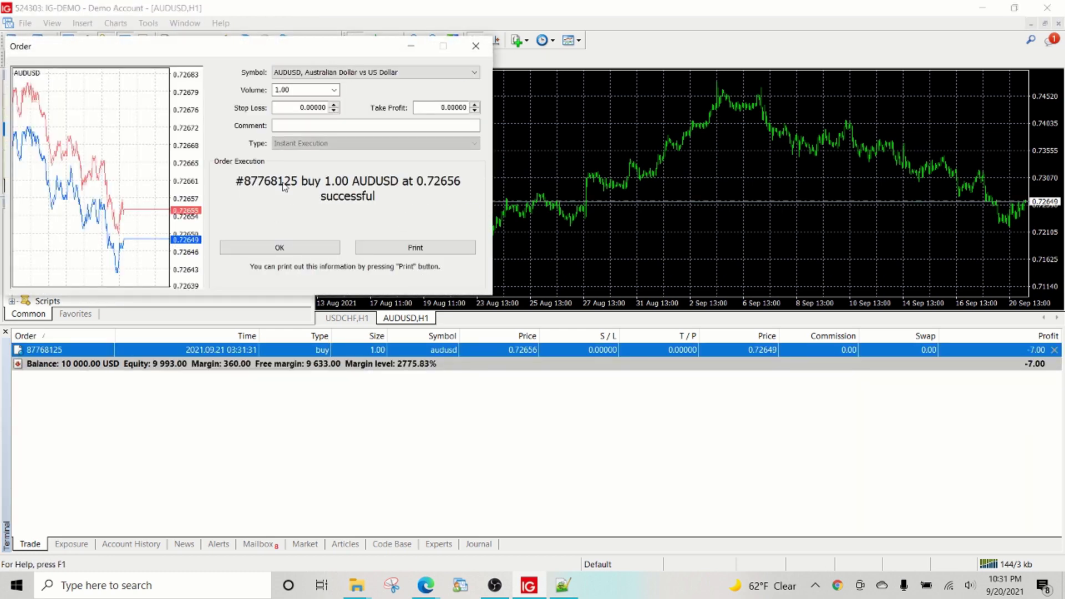
left_click(295, 250)
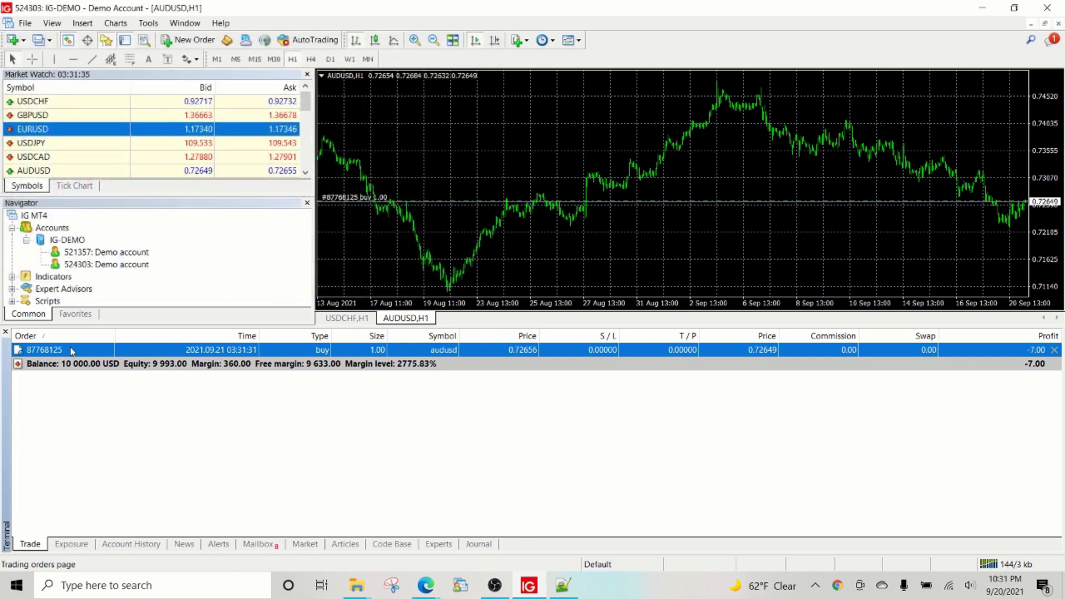
mouse_move(426, 585)
left_click(498, 505)
scroll(117, 258, "up", 5)
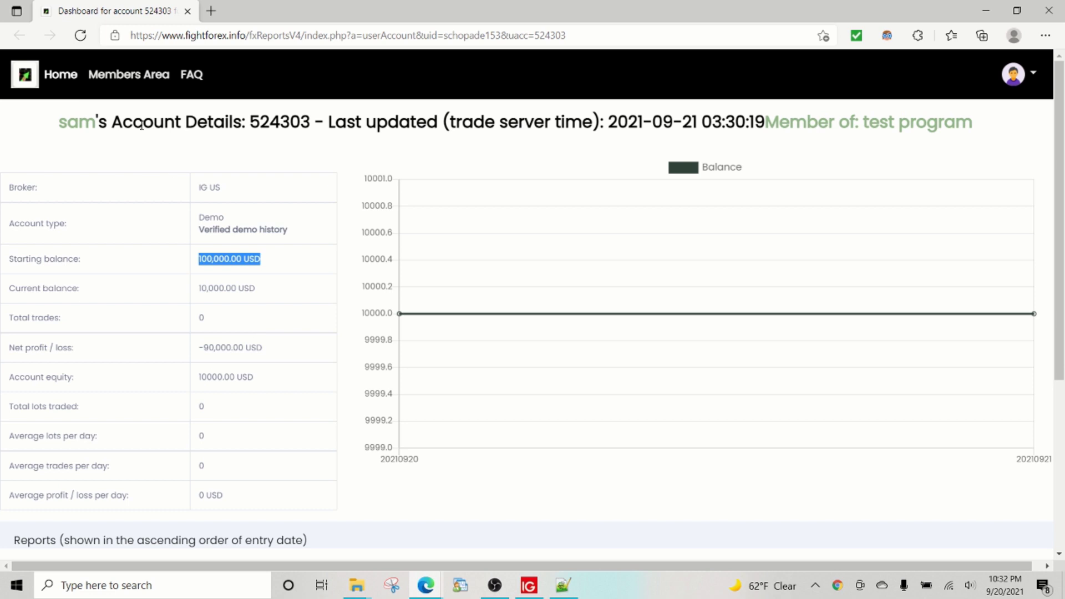
left_click(80, 35)
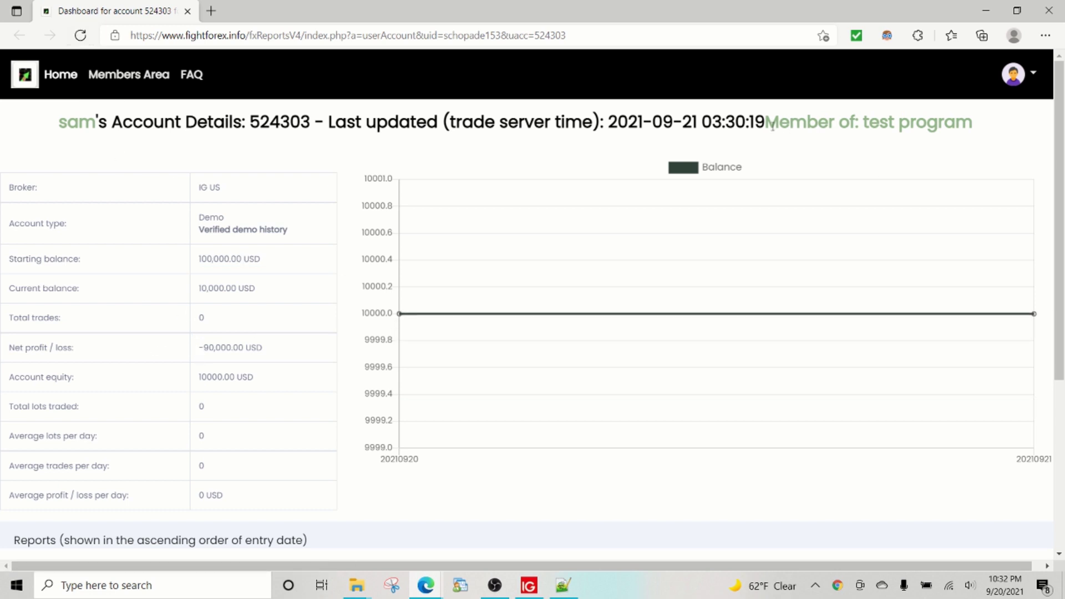
left_click_drag(866, 123, 968, 123)
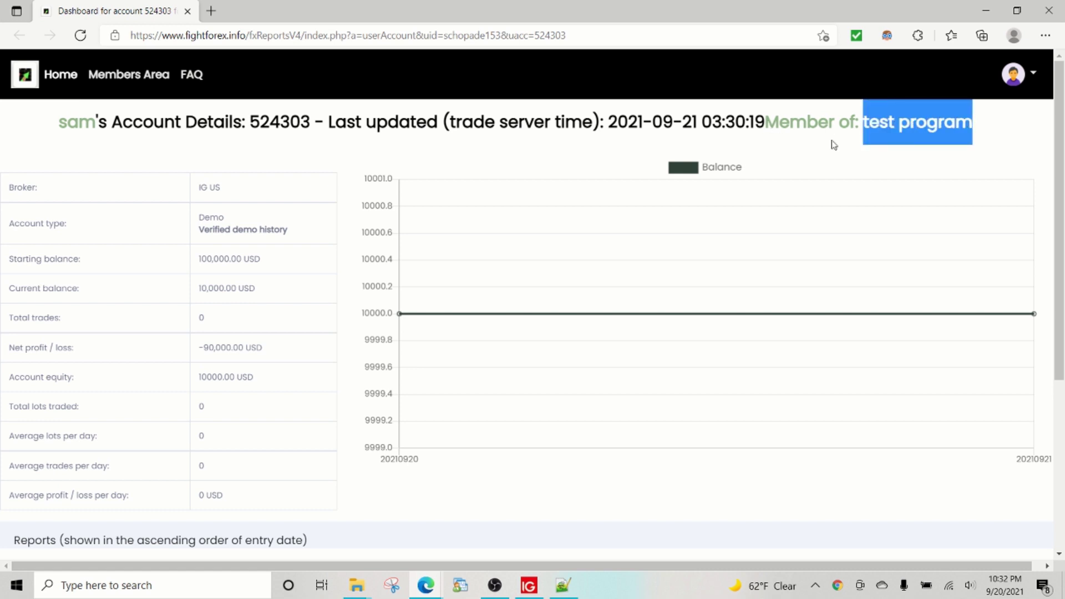
left_click_drag(65, 126, 973, 138)
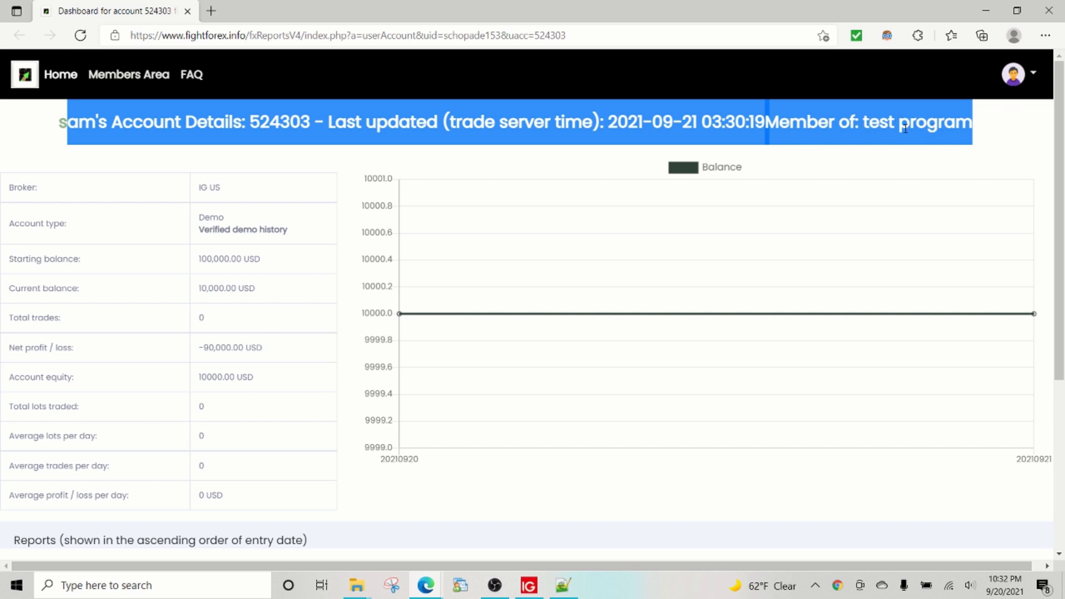
Step: Refresh the dashboard and expand Trades history to see the AUDUSD buy with −12 net profit
left_click(78, 36)
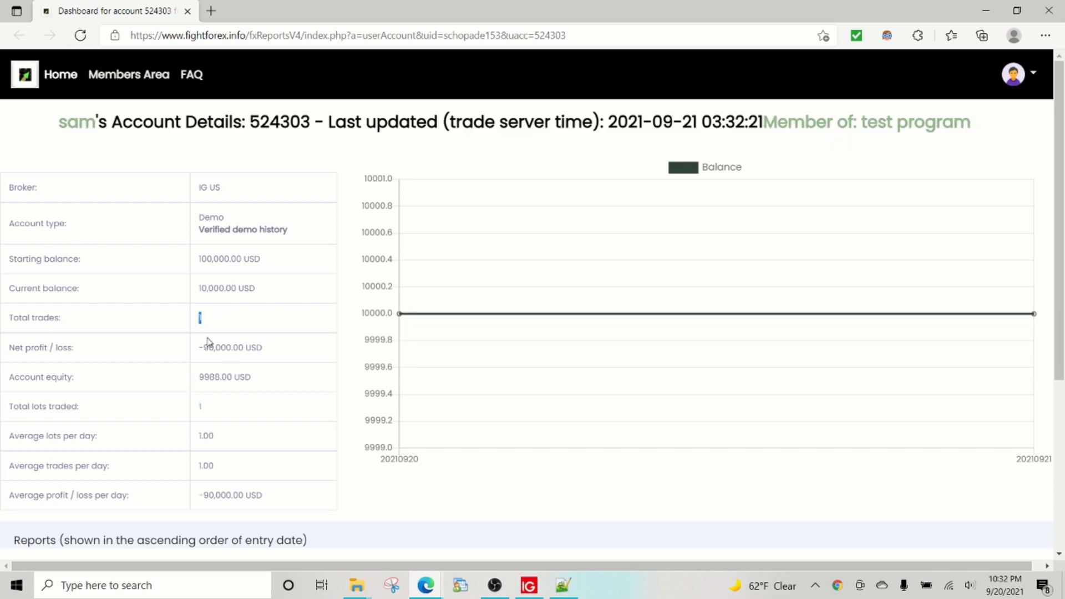
scroll(265, 410, "down", 5)
left_click(574, 486)
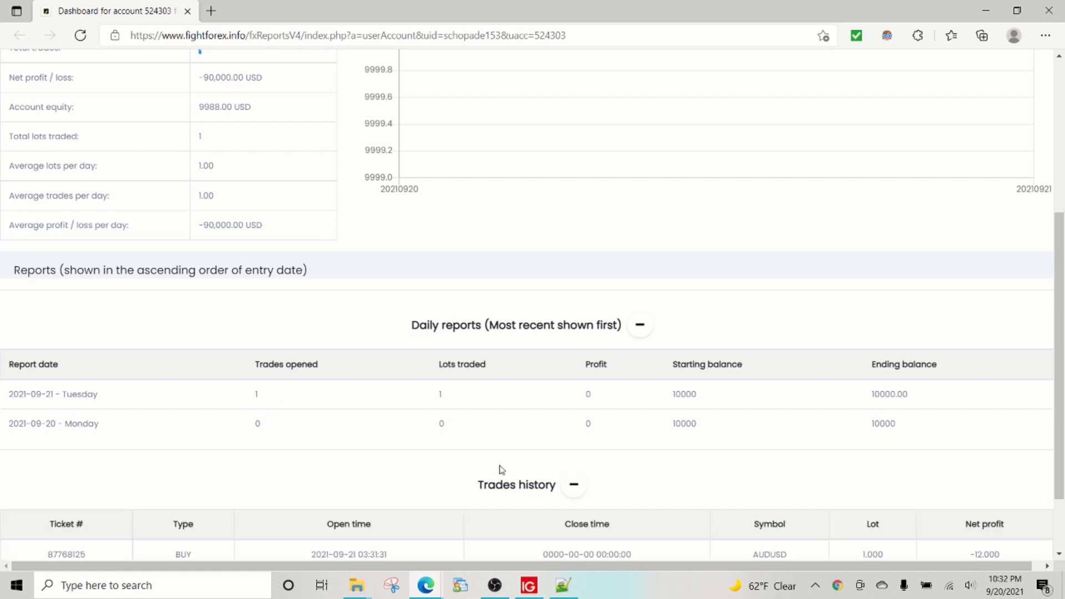
scroll(389, 438, "down", 2)
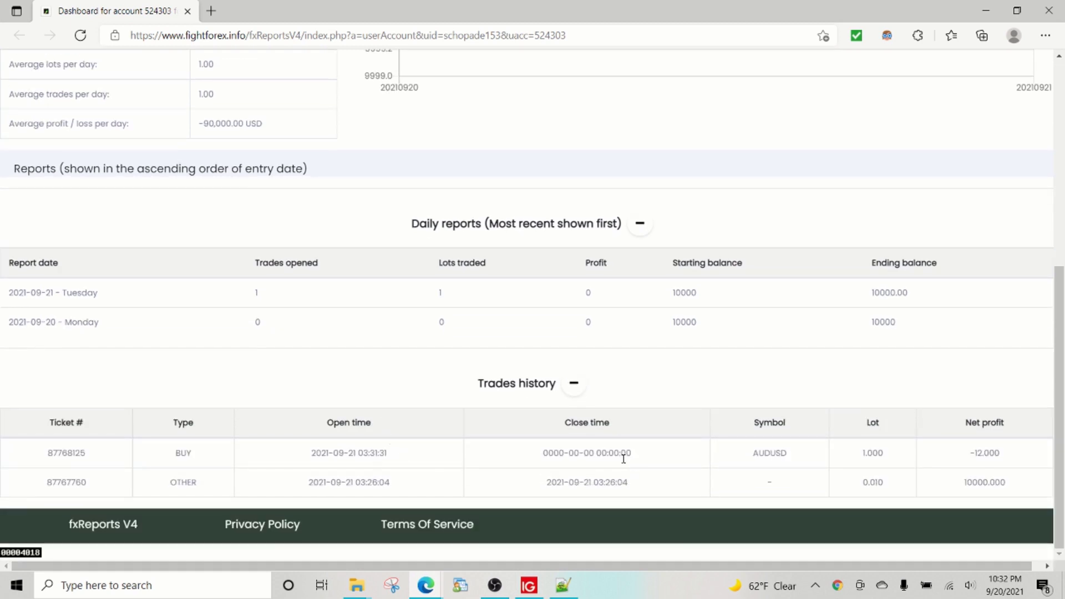
left_click_drag(624, 458, 560, 467)
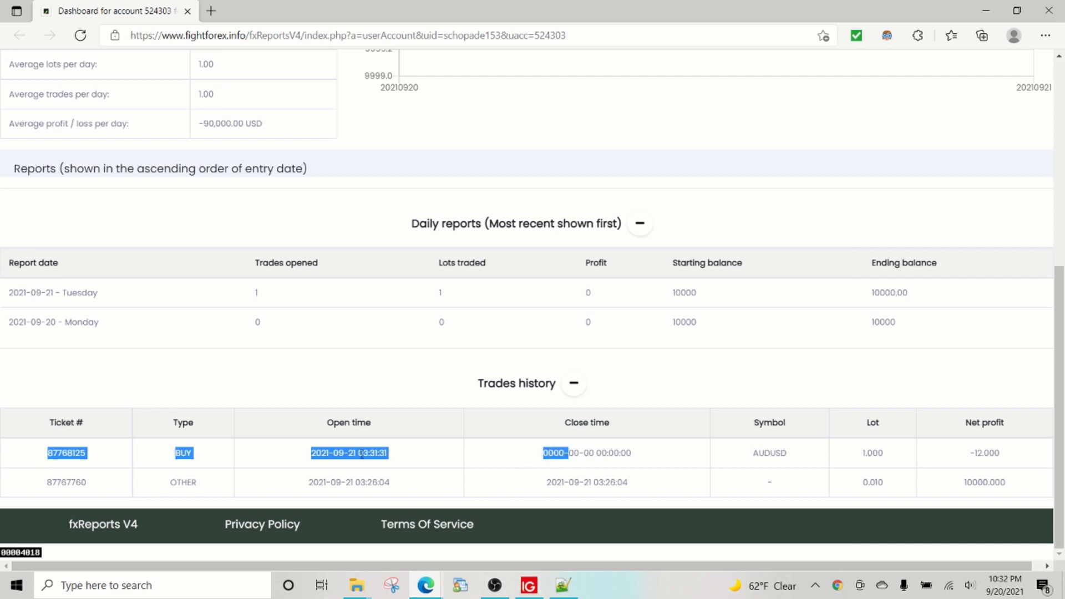
left_click(382, 463)
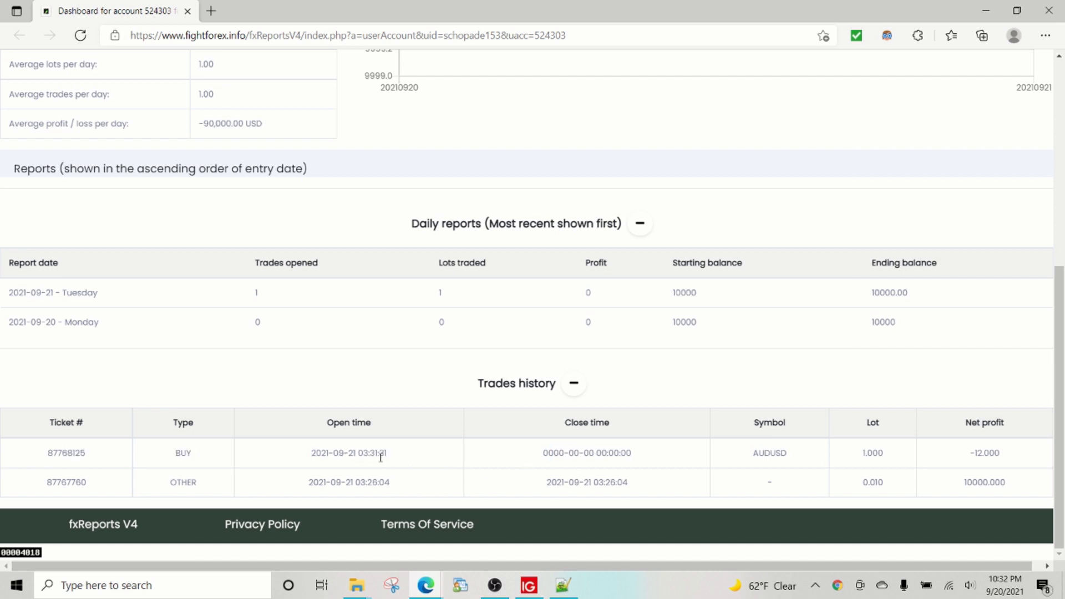
left_click(529, 585)
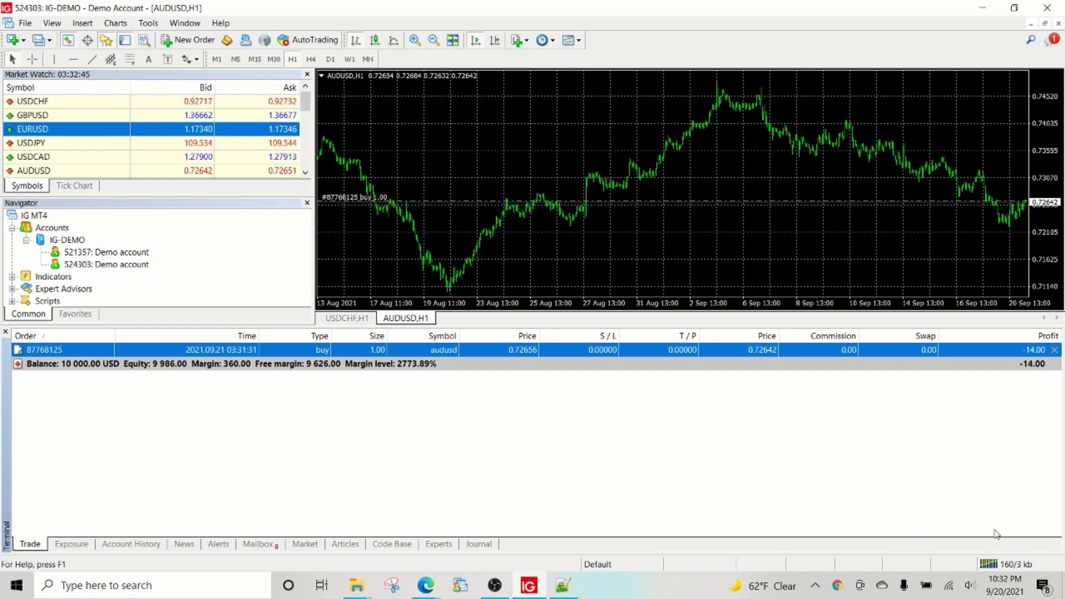
Step: Zoom into the AUDUSD hourly chart twice and turn on Chart Shift for space past the last bar
mouse_move(996, 584)
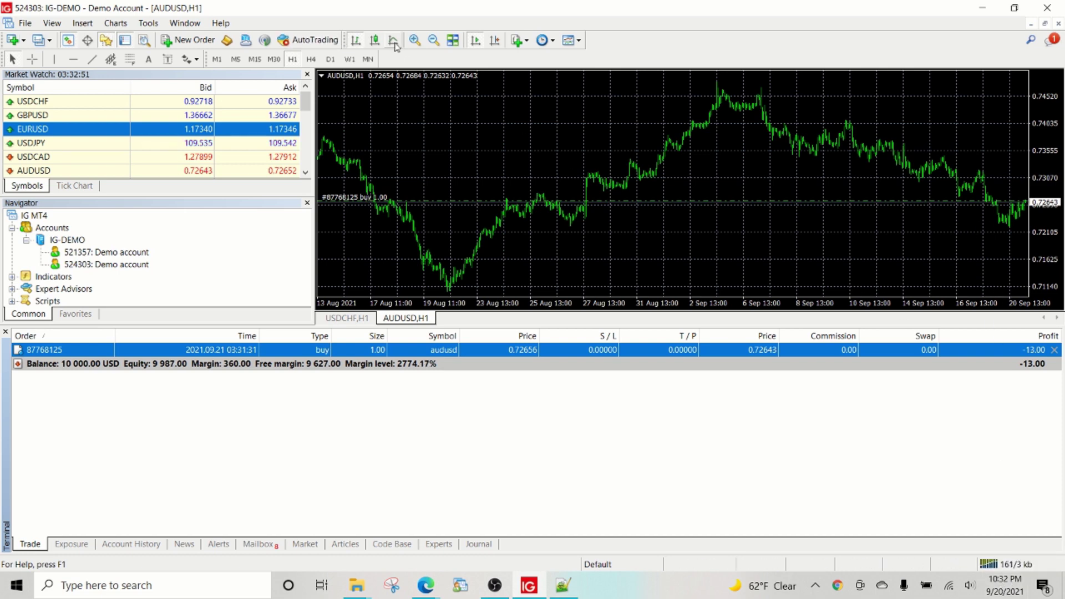
left_click(414, 40)
left_click(414, 40)
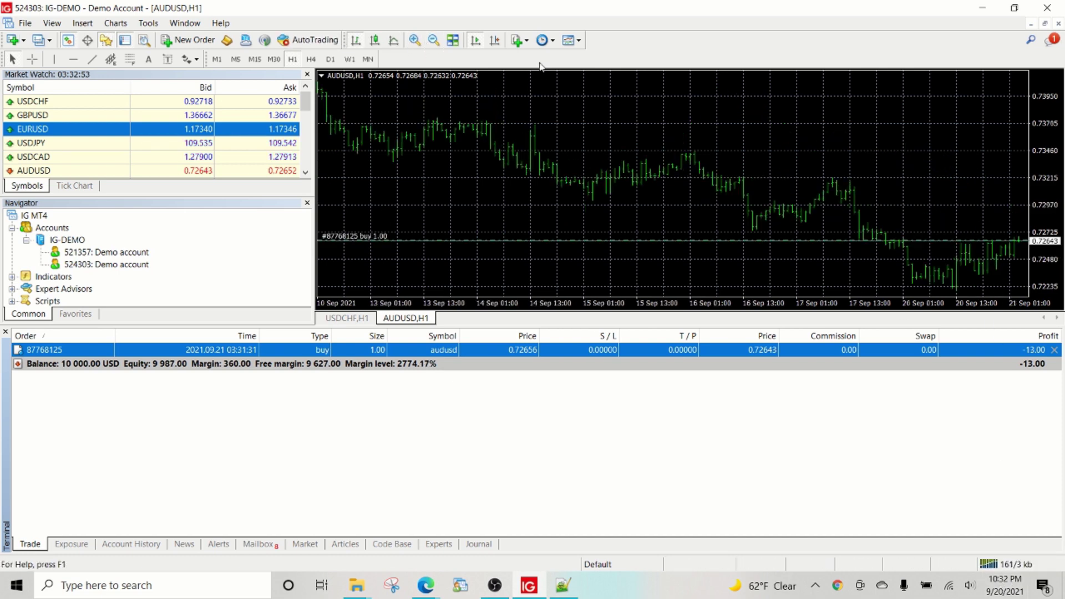
left_click(495, 44)
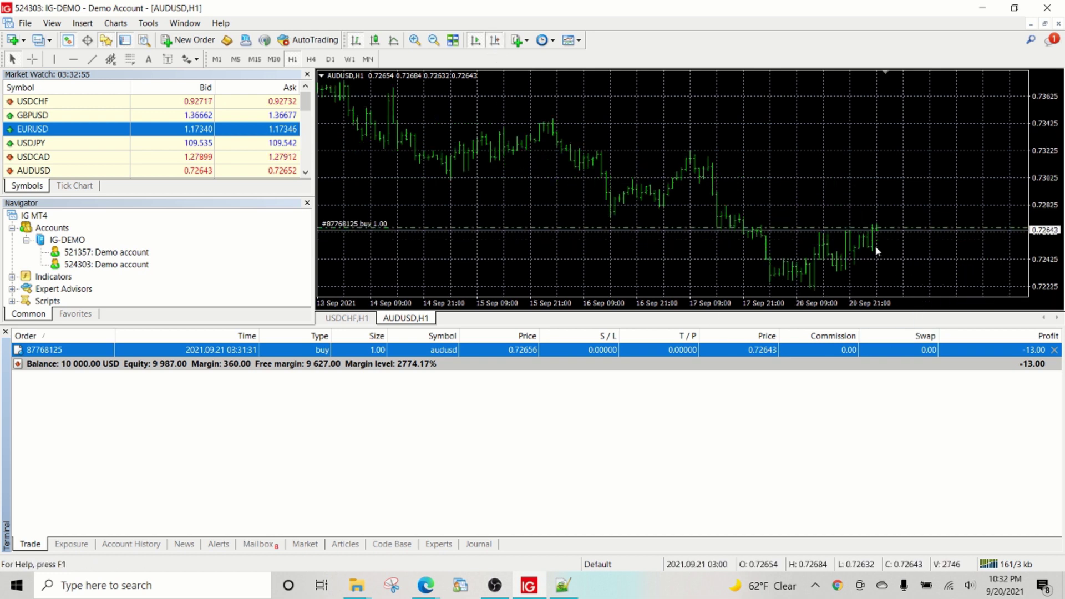
mouse_move(879, 233)
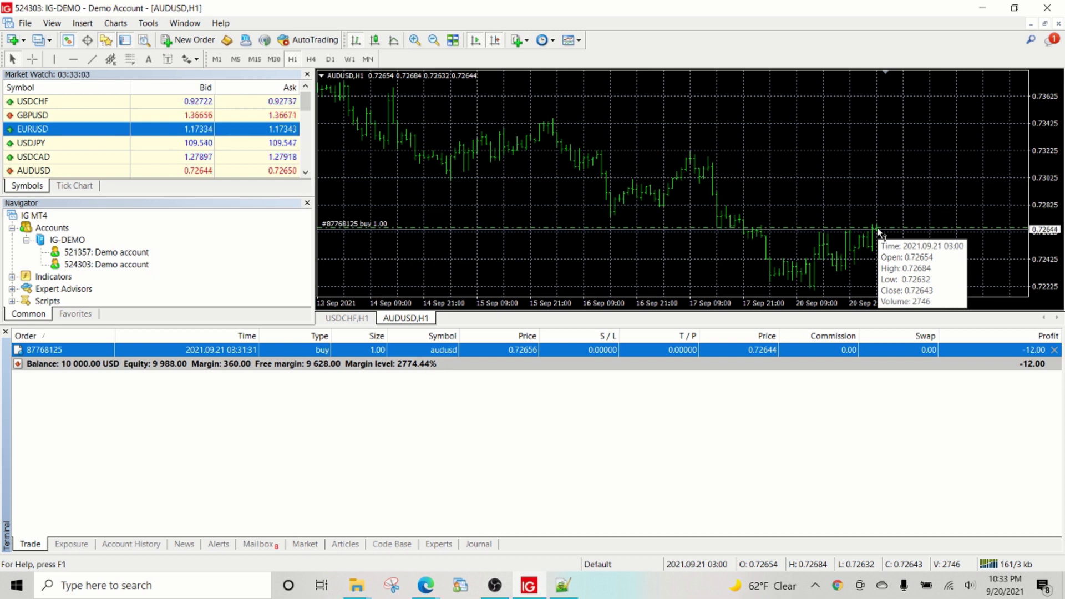
left_click(426, 588)
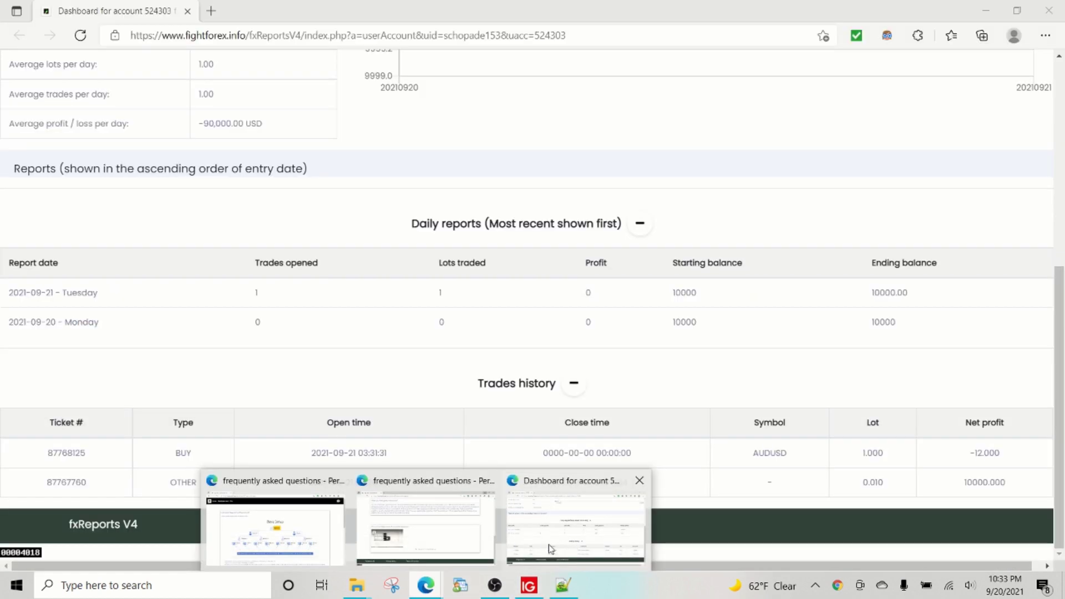
Step: Close the open AUDUSD buy from its terminal row, declining the One-Click Trading disclaimer
left_click(573, 544)
scroll(302, 169, "up", 10)
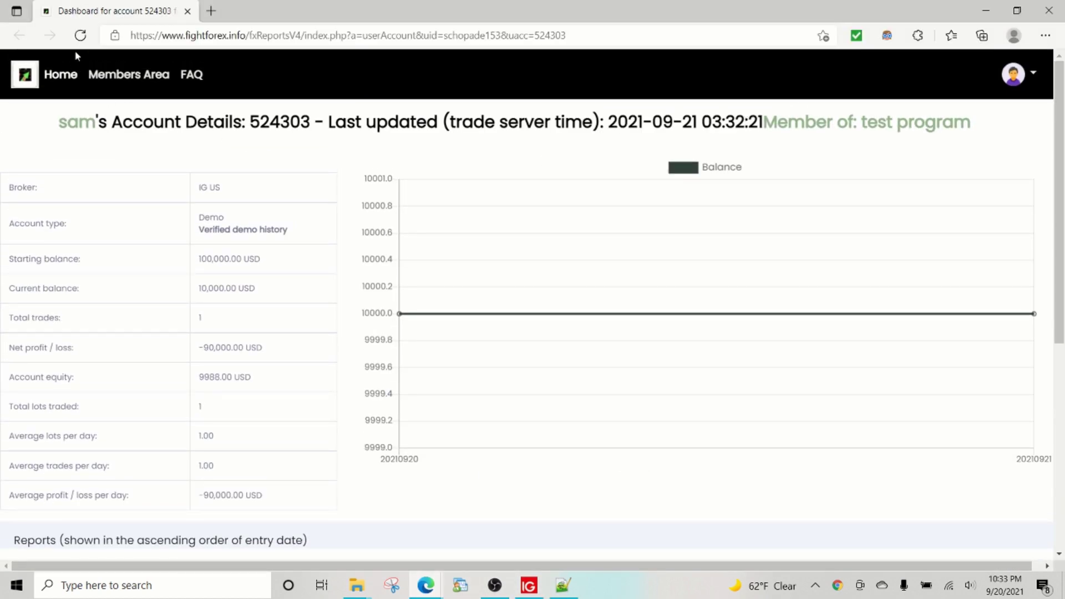
left_click(528, 586)
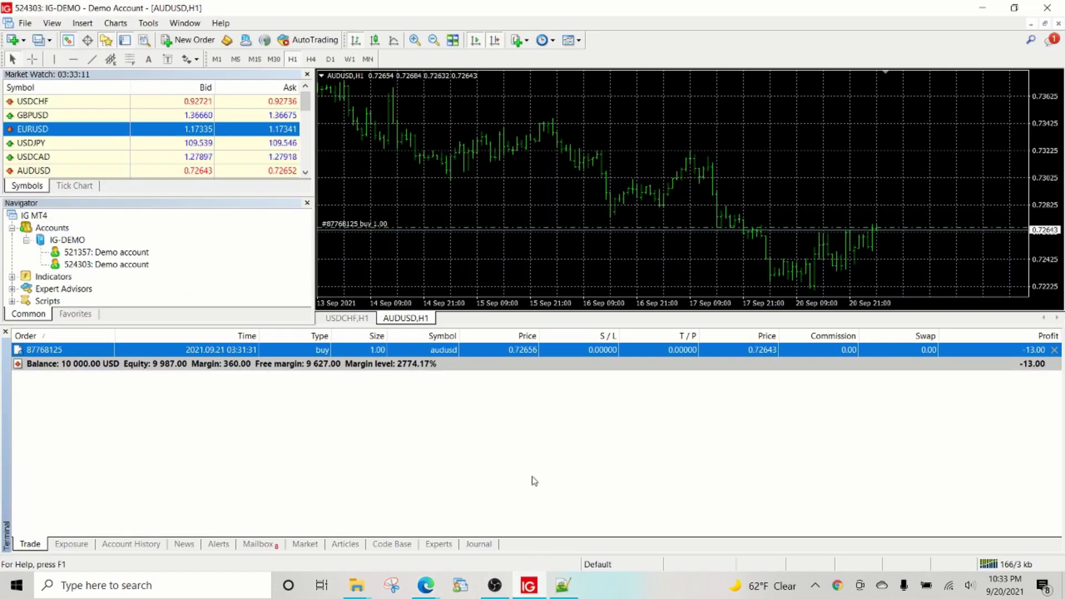
left_click(1055, 350)
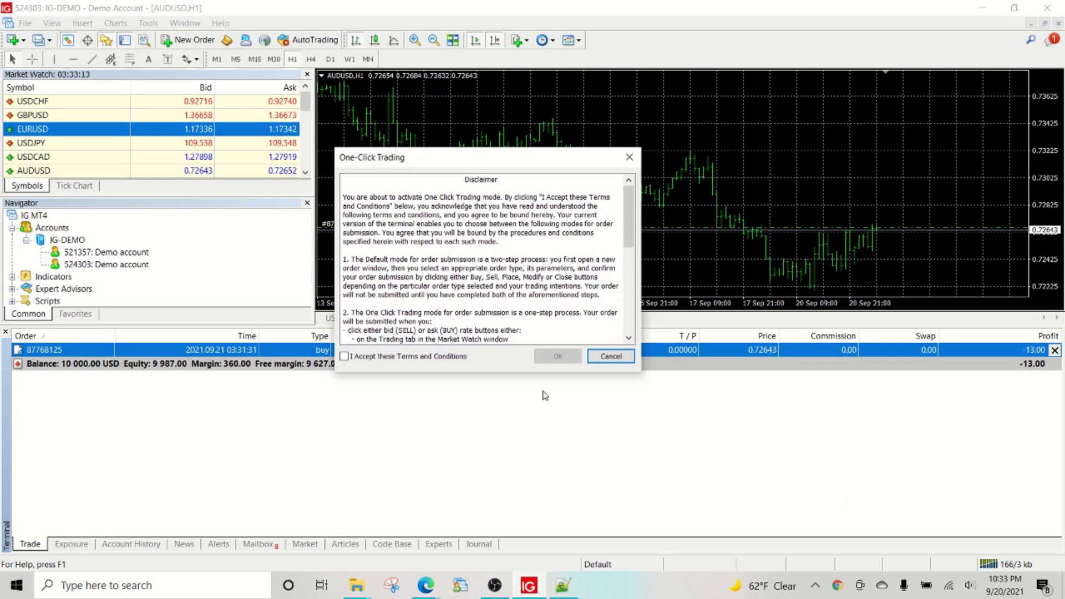
left_click(610, 357)
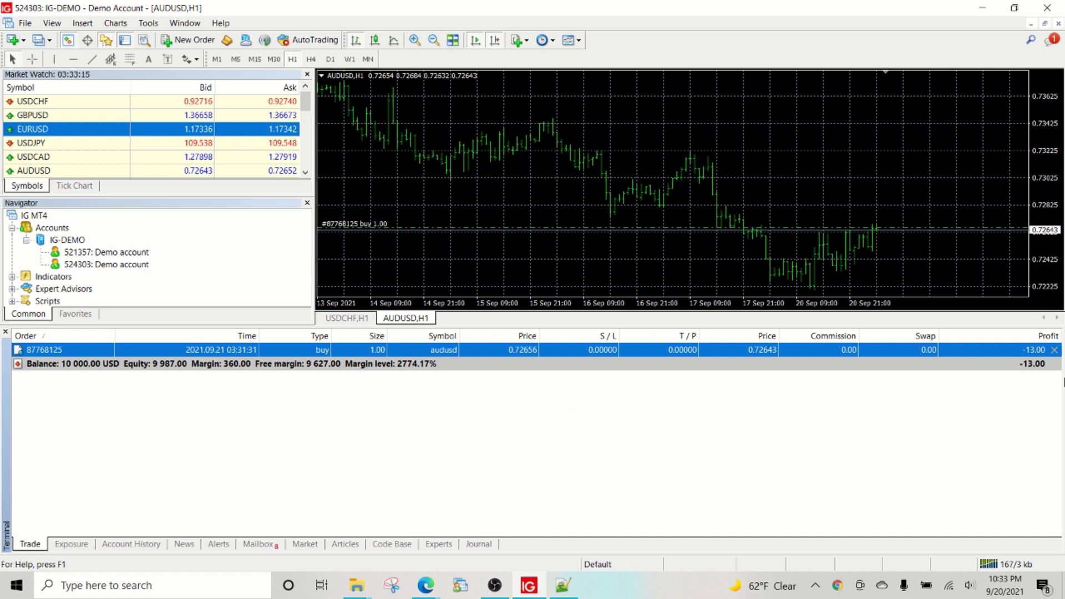
left_click(1055, 350)
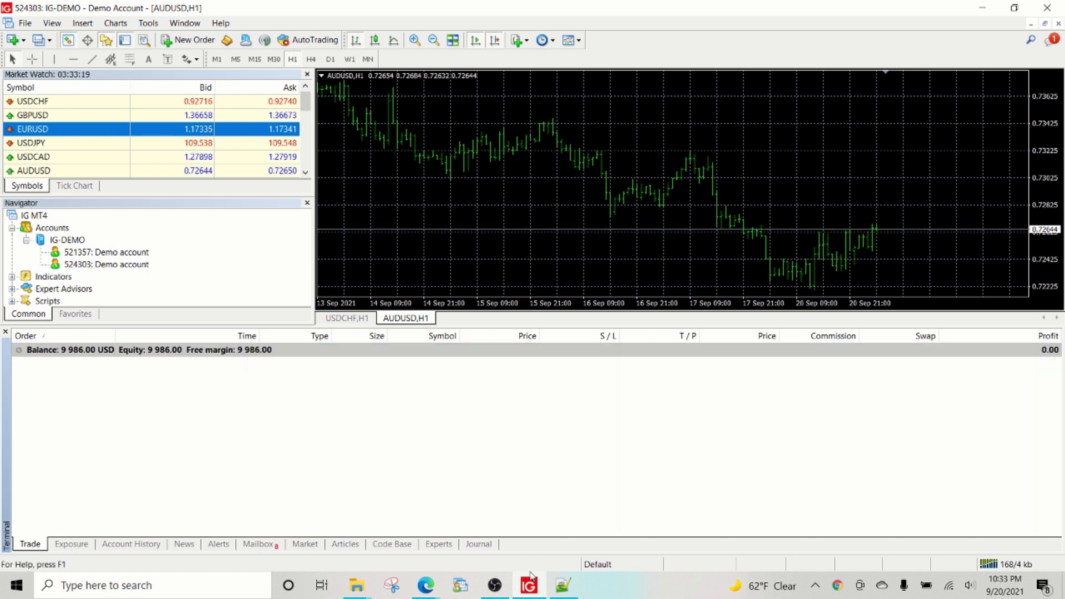
mouse_move(425, 585)
left_click(571, 527)
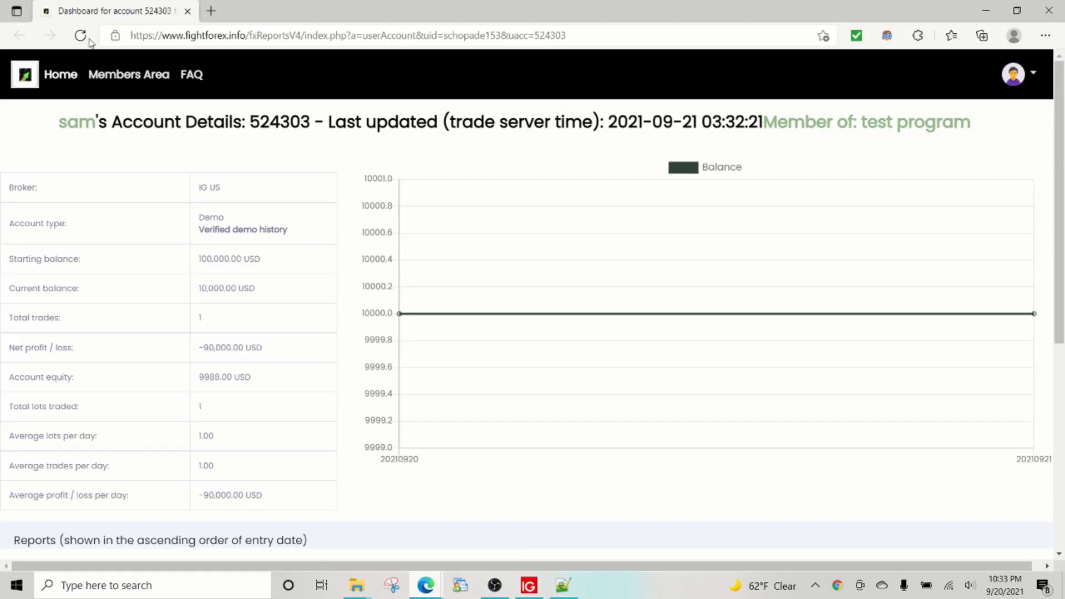
left_click(79, 37)
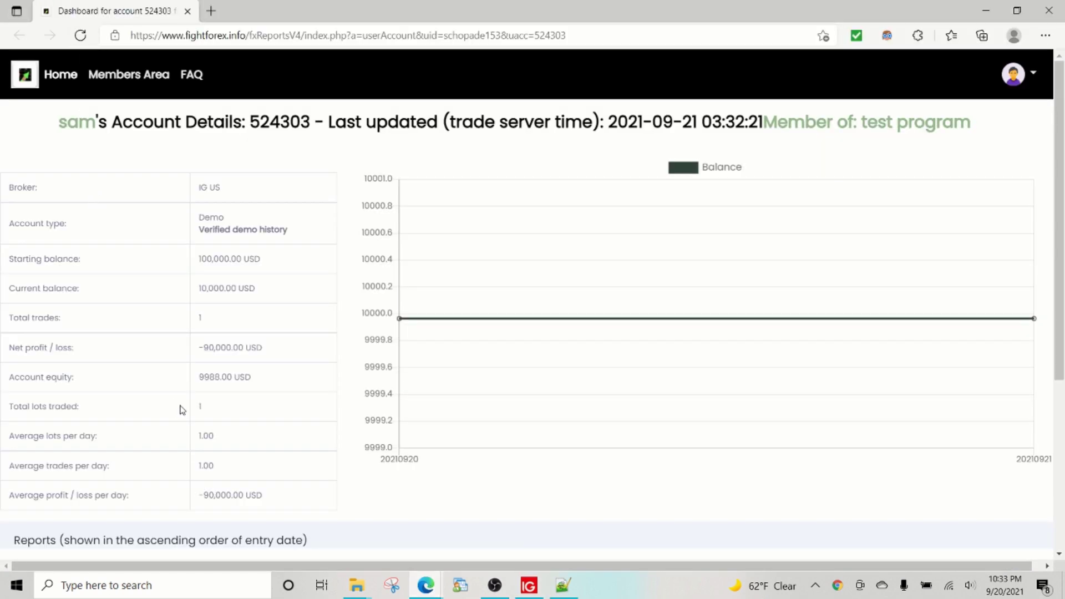
left_click(82, 38)
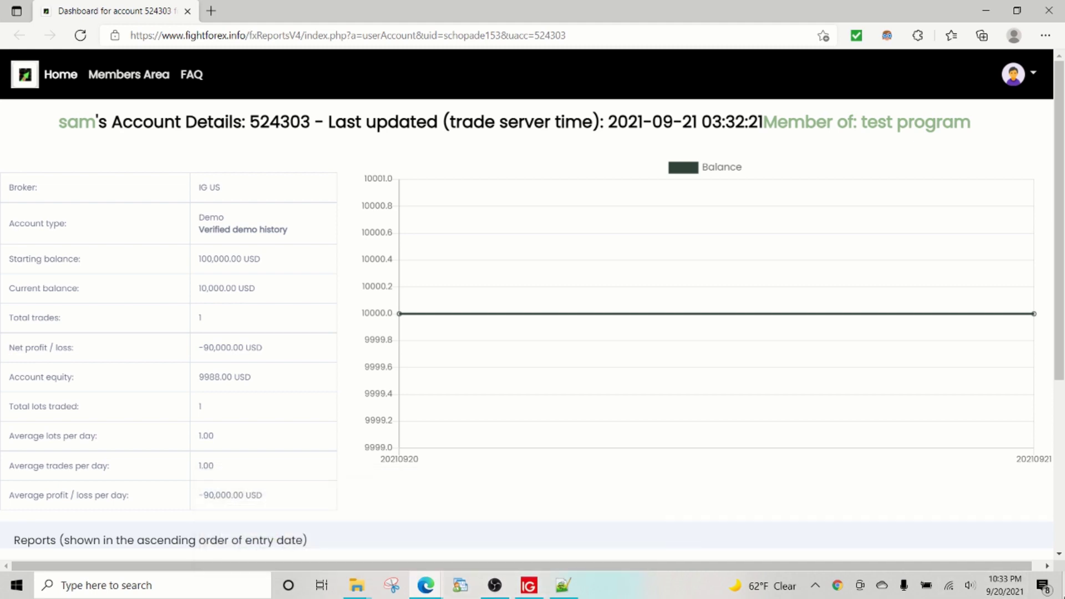
Step: Bring MT4 forward, then switch to the fxReports FAQ page from the Edge taskbar previews
left_click(425, 585)
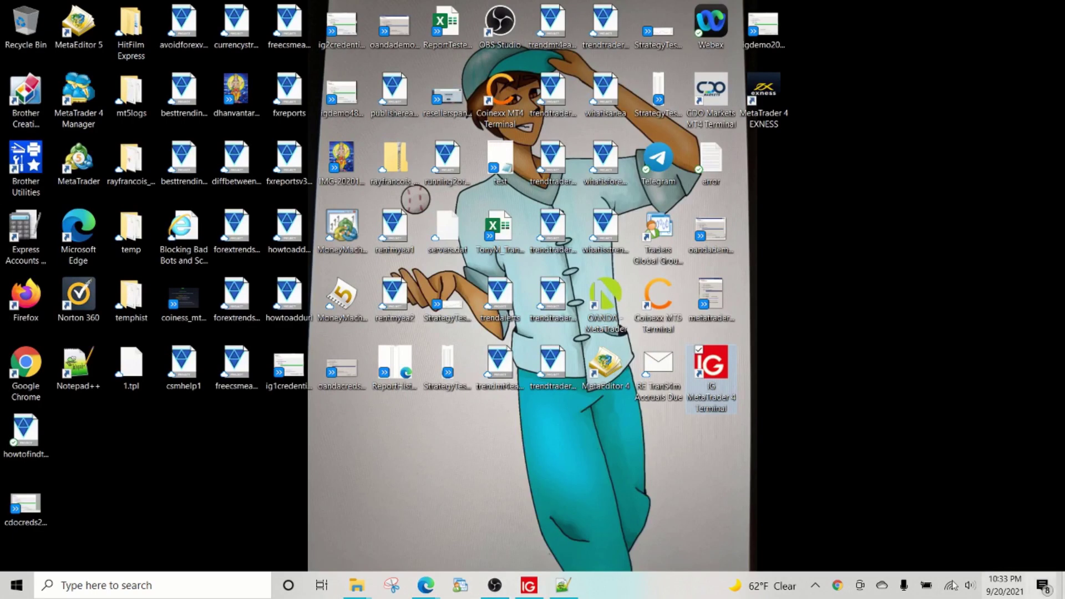
left_click(529, 585)
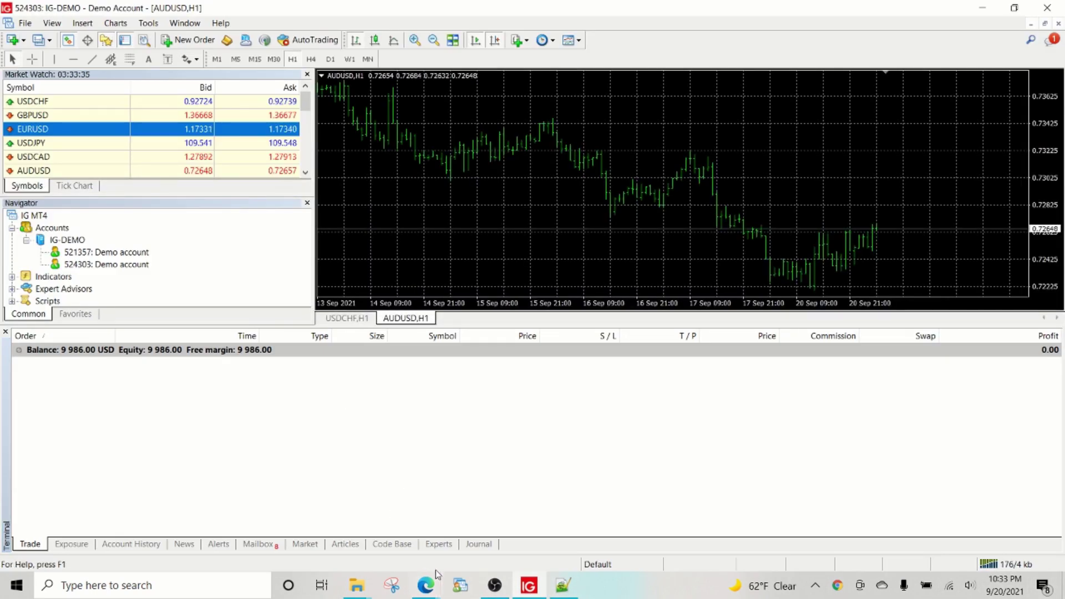
mouse_move(431, 574)
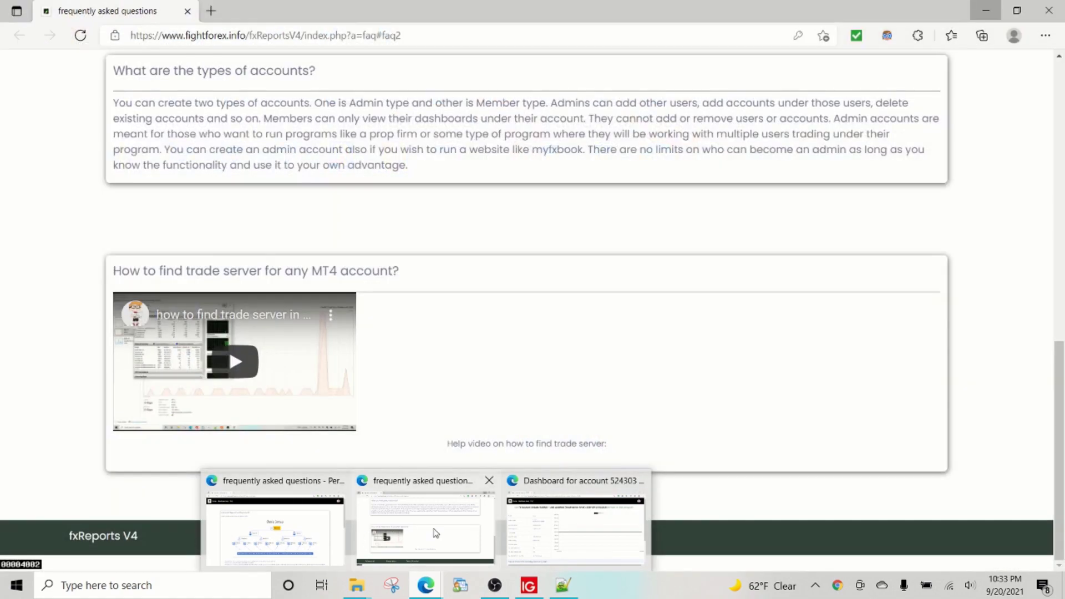
left_click(436, 533)
Step: Scroll to the Basic Setup diagram and highlight the first bullet's basic-functionality phrase
scroll(146, 330, "up", 3)
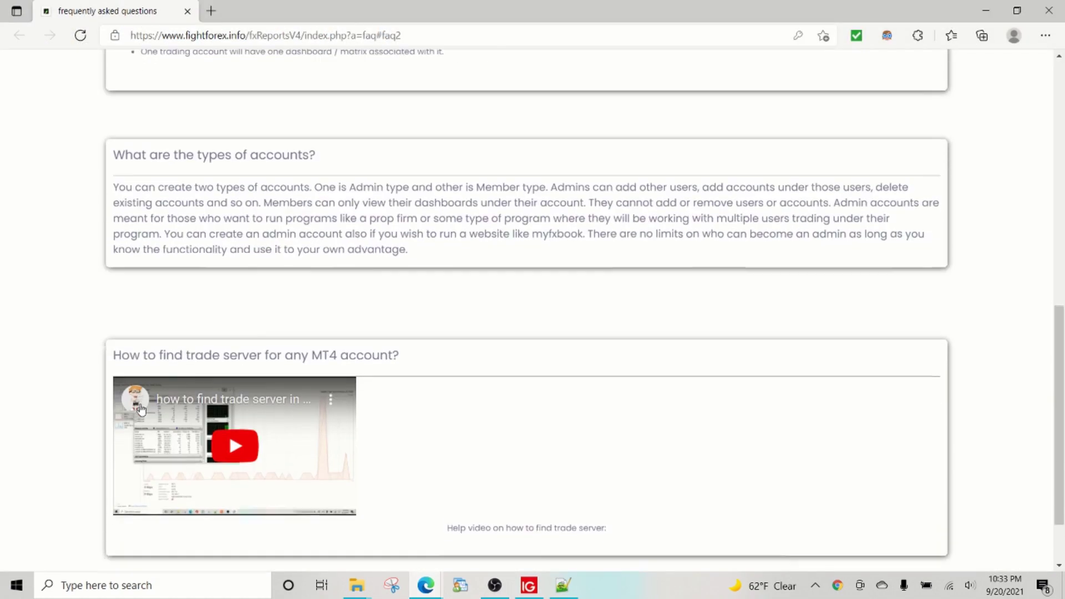
scroll(146, 330, "up", 4)
scroll(160, 456, "down", 3)
scroll(160, 456, "up", 5)
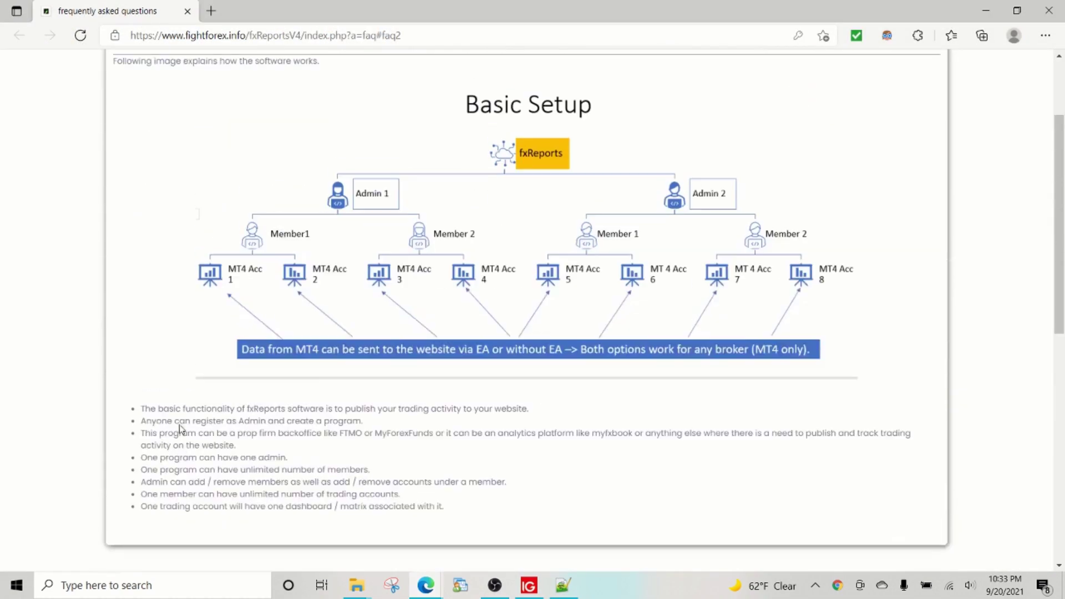
scroll(153, 388, "up", 2)
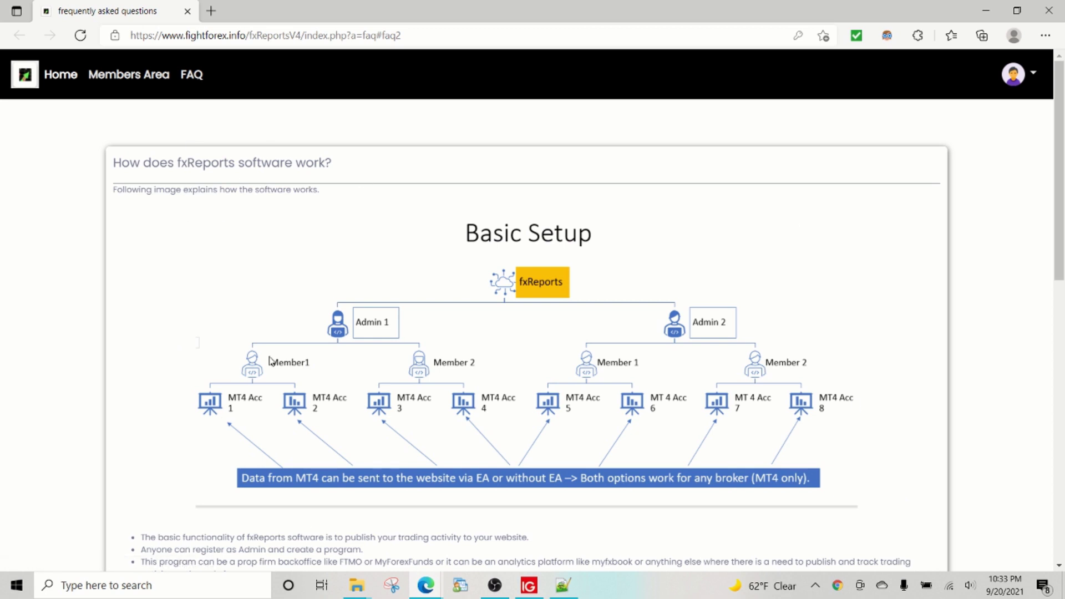
scroll(269, 361, "down", 1)
scroll(209, 440, "down", 1)
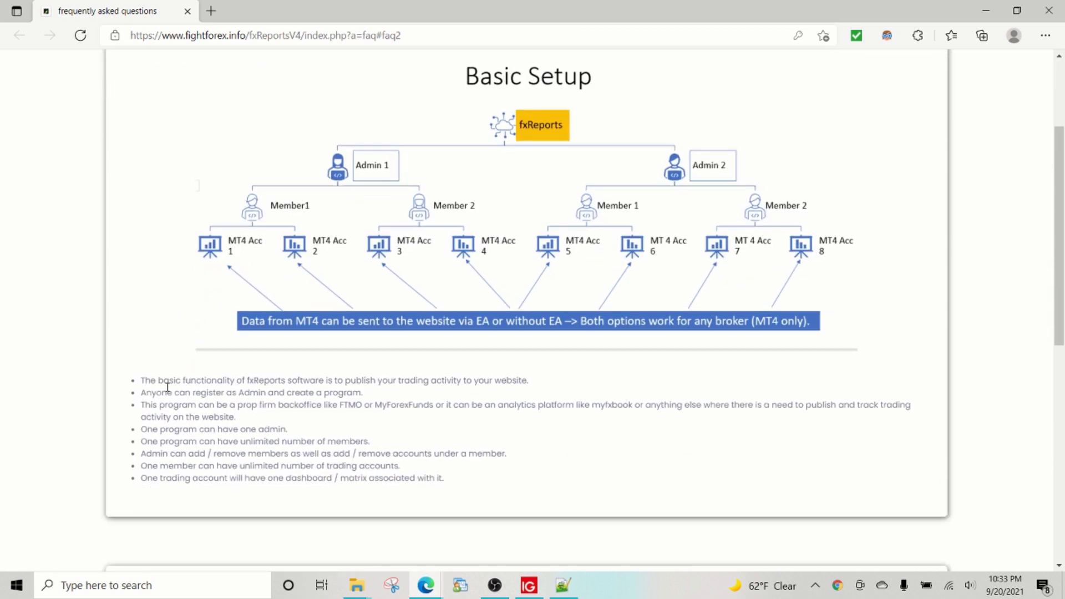
left_click_drag(169, 383, 339, 383)
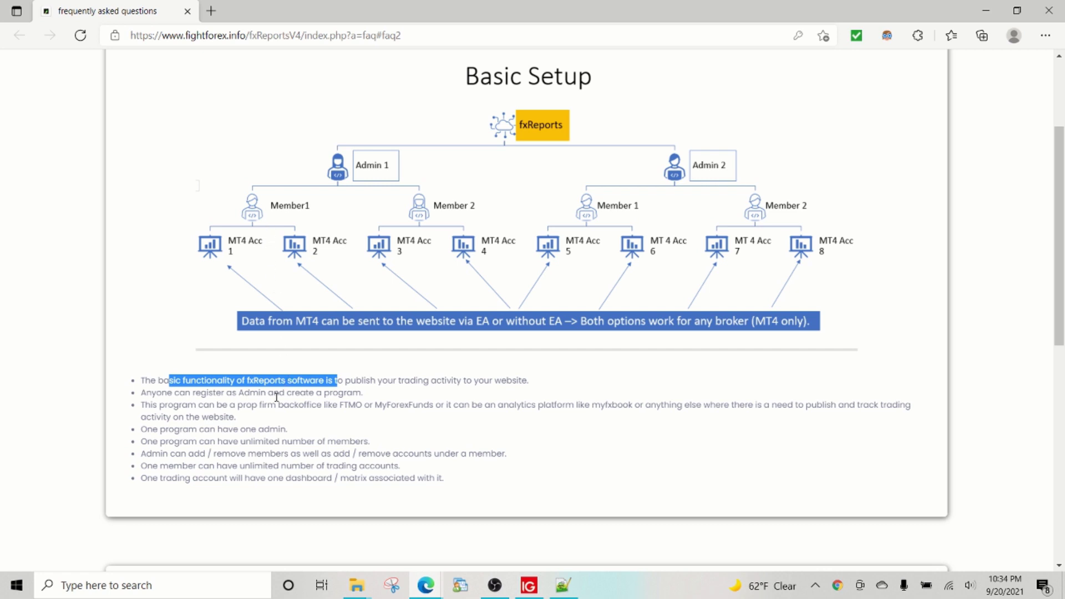
Step: Return from the FAQ page and MT4 to the fxReports account dashboard window
left_click(495, 585)
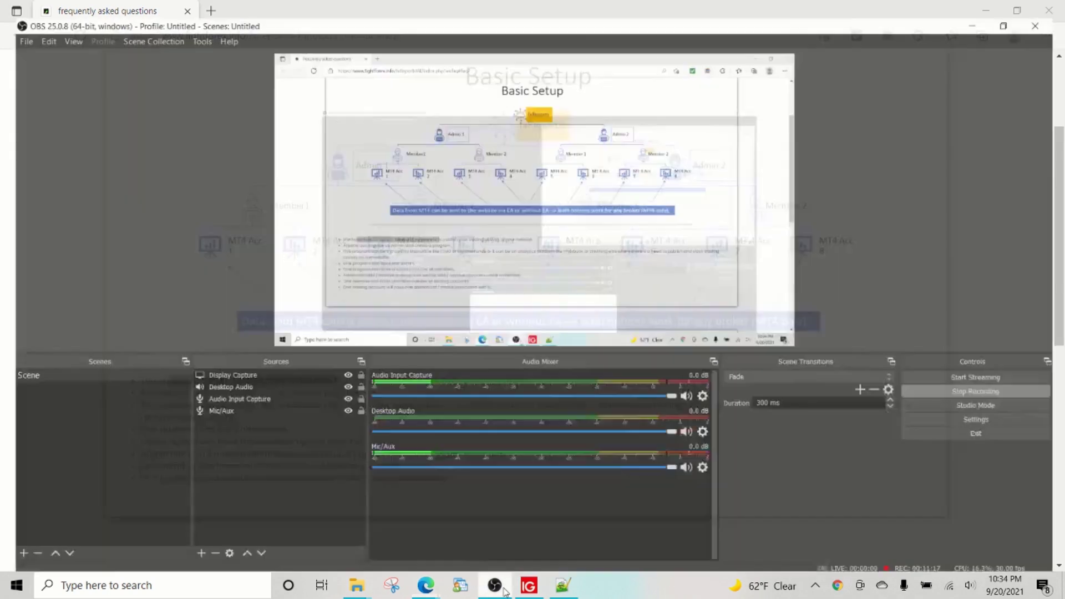
left_click(502, 595)
left_click(538, 595)
left_click(426, 585)
left_click(572, 554)
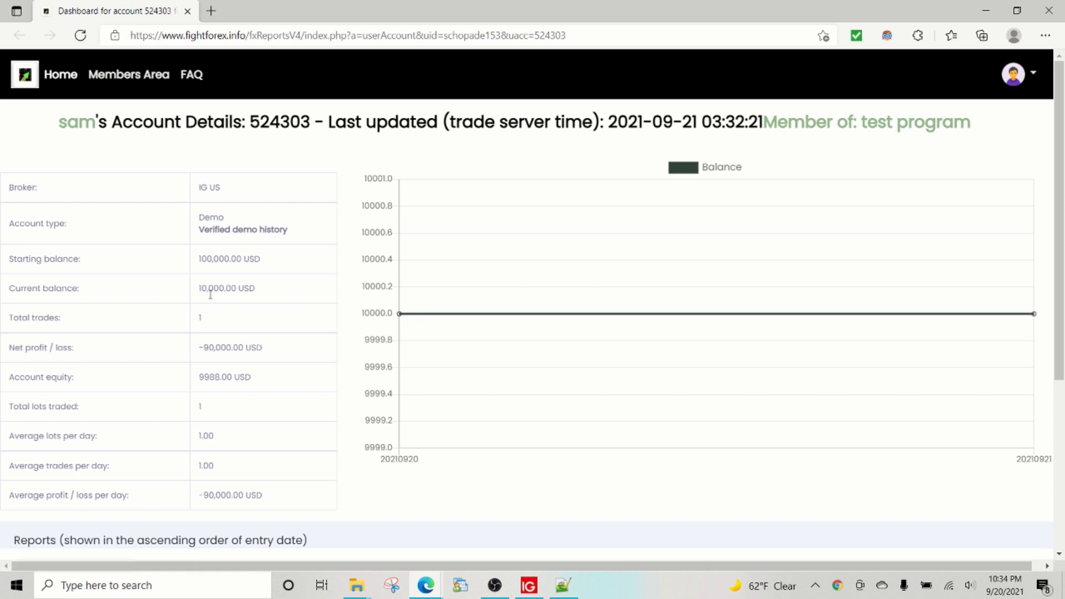
Step: Expand the Trades history table and select a row of trade data
scroll(226, 371, "down", 1)
scroll(225, 371, "down", 4)
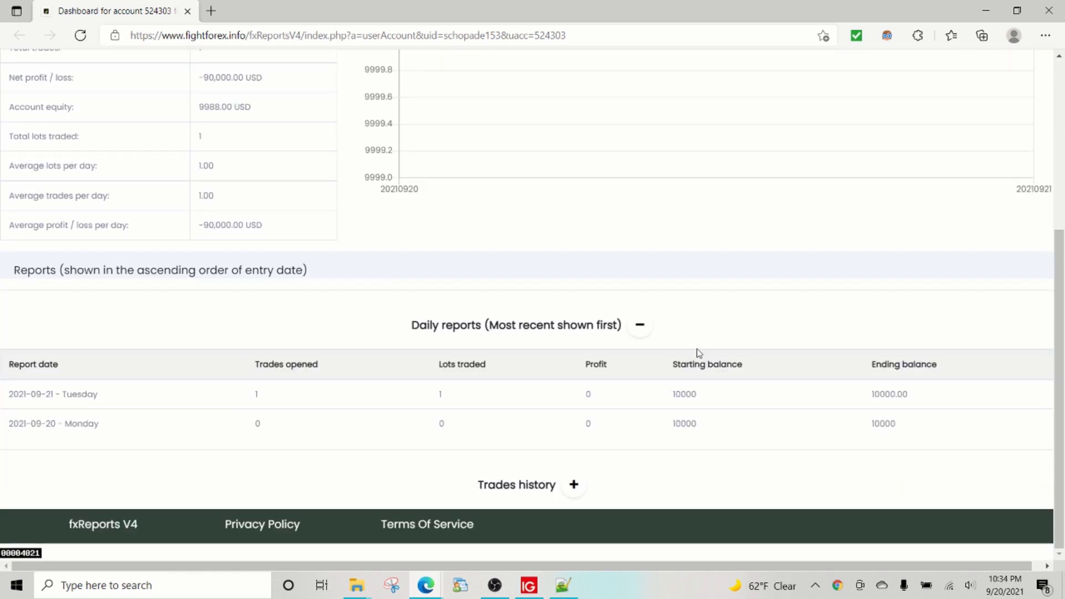
left_click(577, 482)
scroll(424, 394, "down", 2)
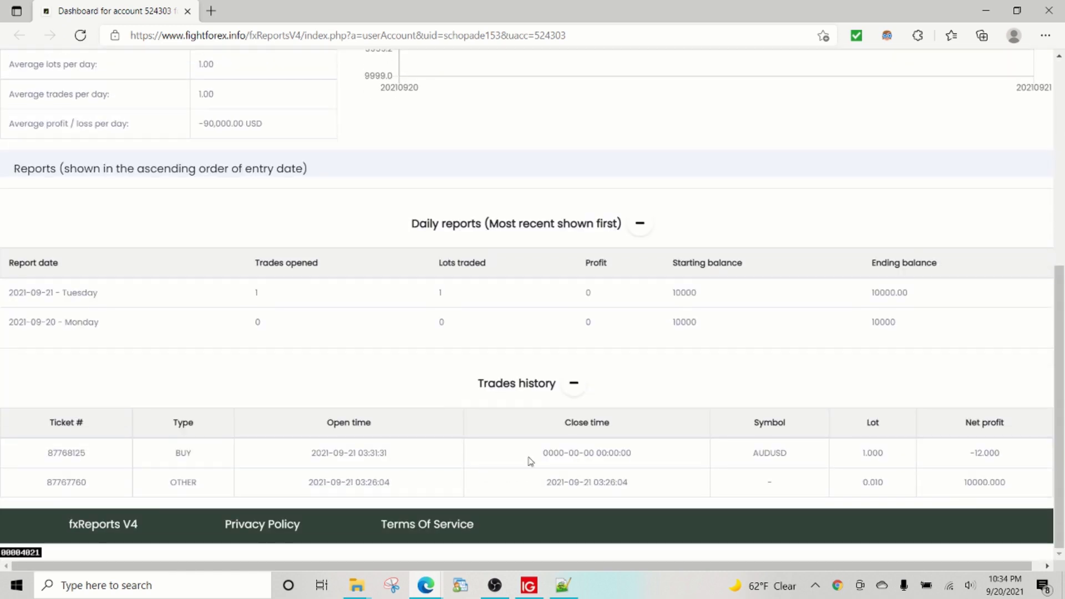
left_click_drag(652, 453, 528, 454)
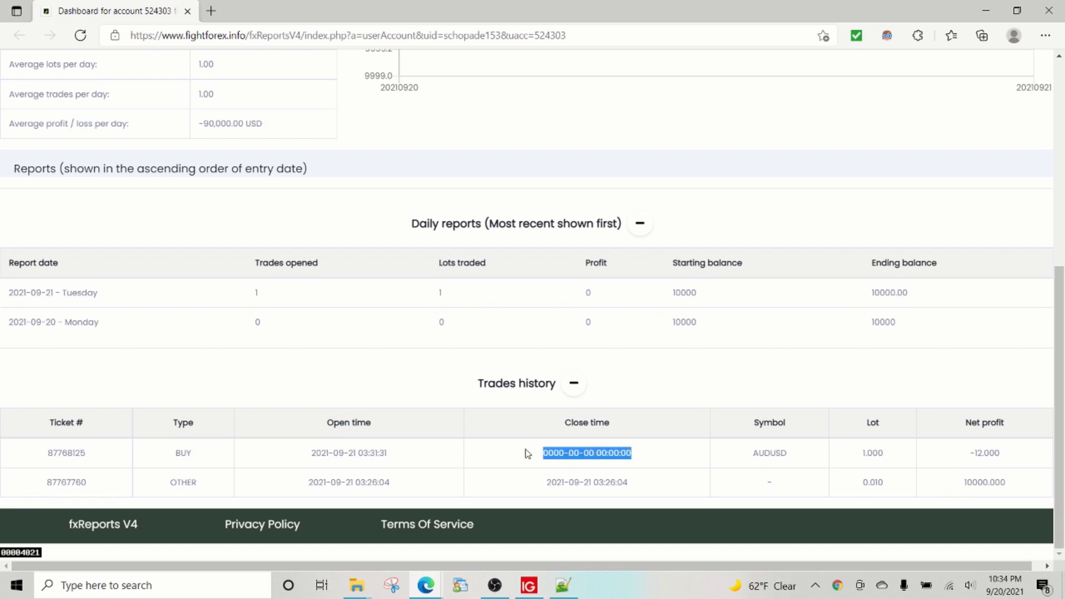
Step: Reload the dashboard, highlight the 03:32:21 last-updated time, and compare it with the system clock
left_click(80, 35)
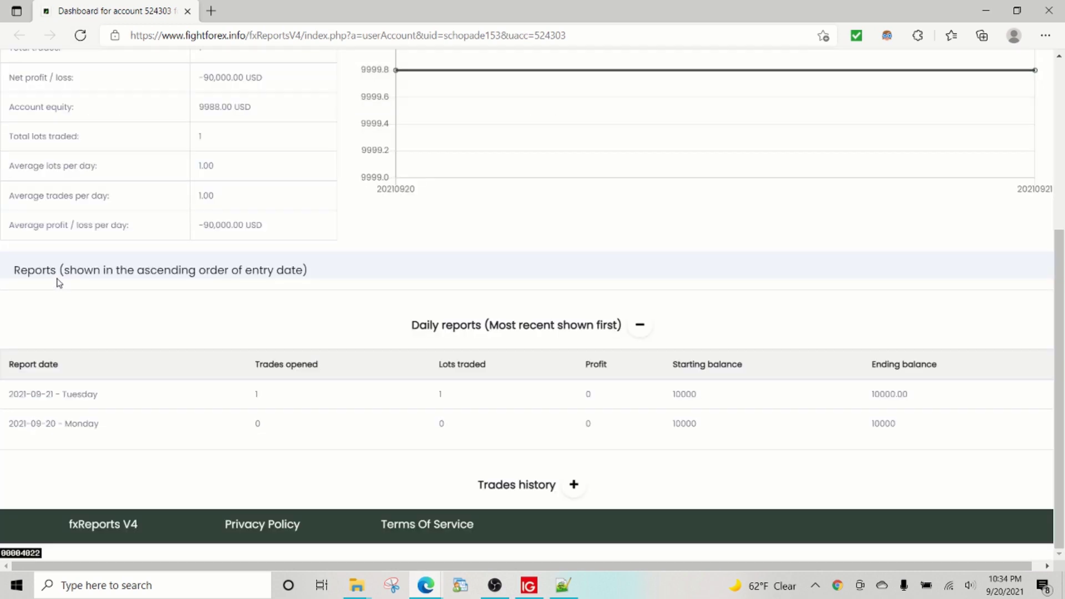
scroll(189, 343, "up", 5)
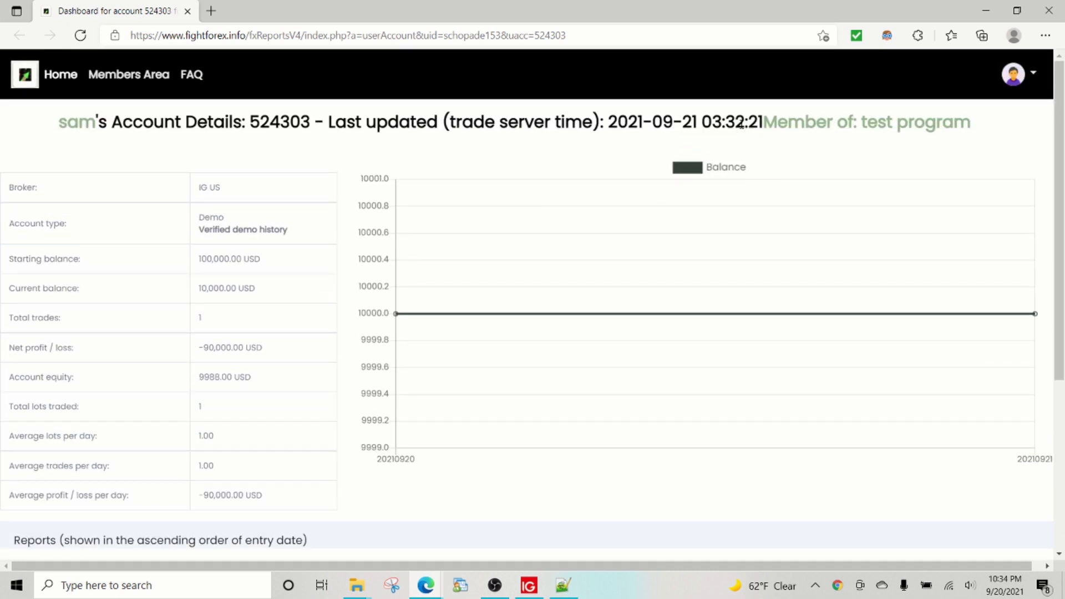
left_click_drag(737, 122, 763, 122)
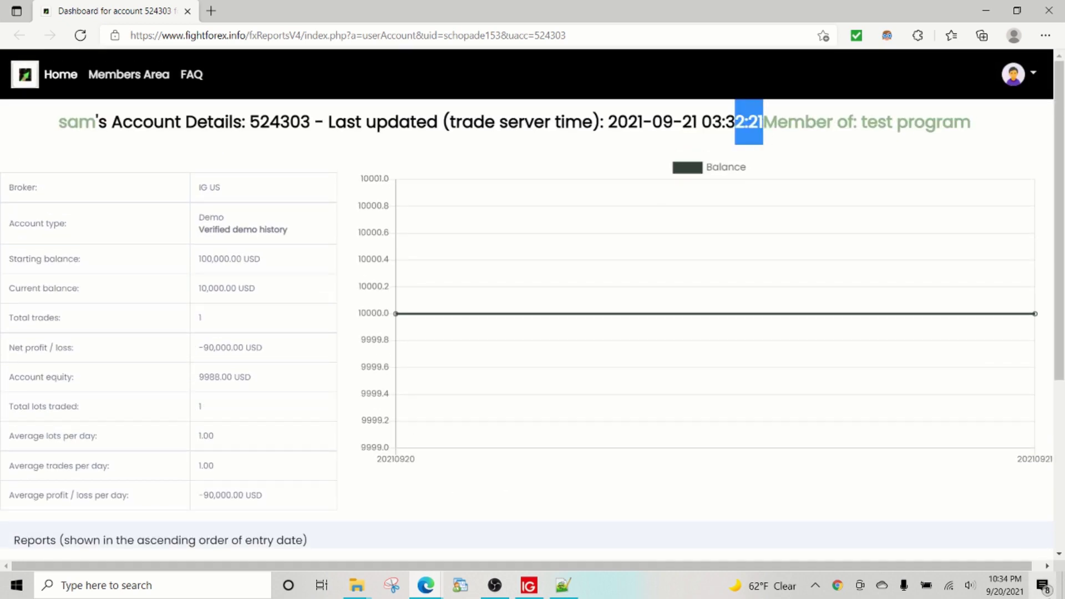
left_click(1005, 585)
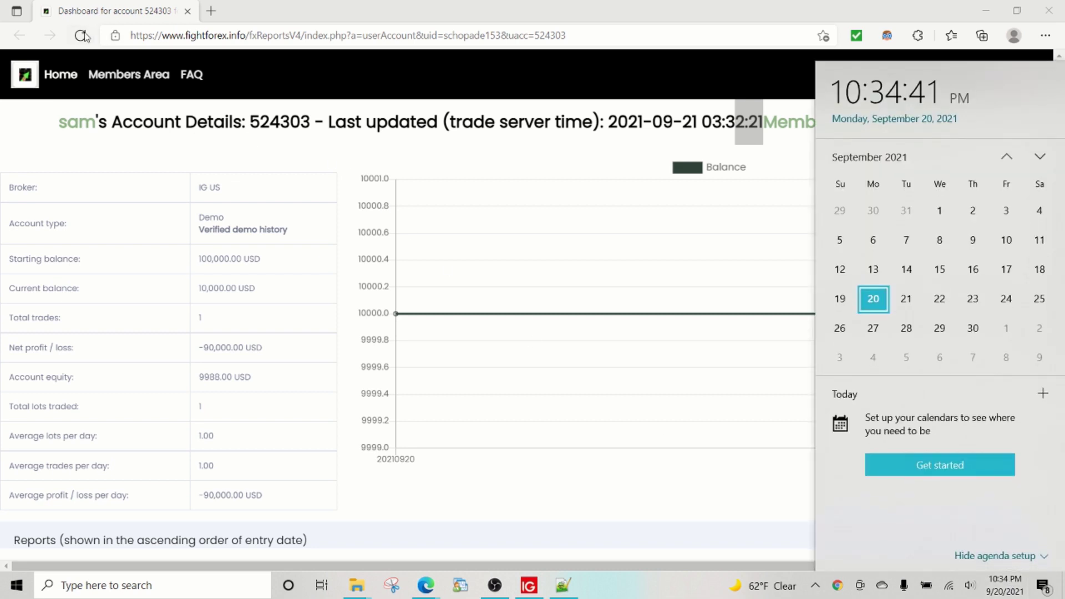
Step: Refresh the dashboard and highlight the closed AUDUSD trade's -14.000 net profit in Trades history
left_click(82, 36)
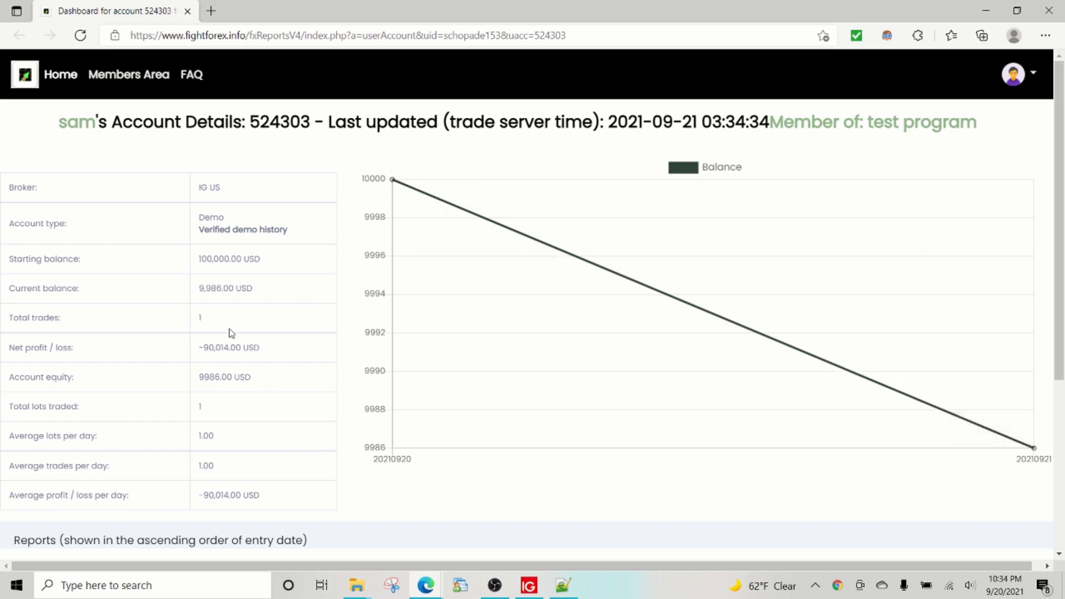
scroll(231, 322, "down", 5)
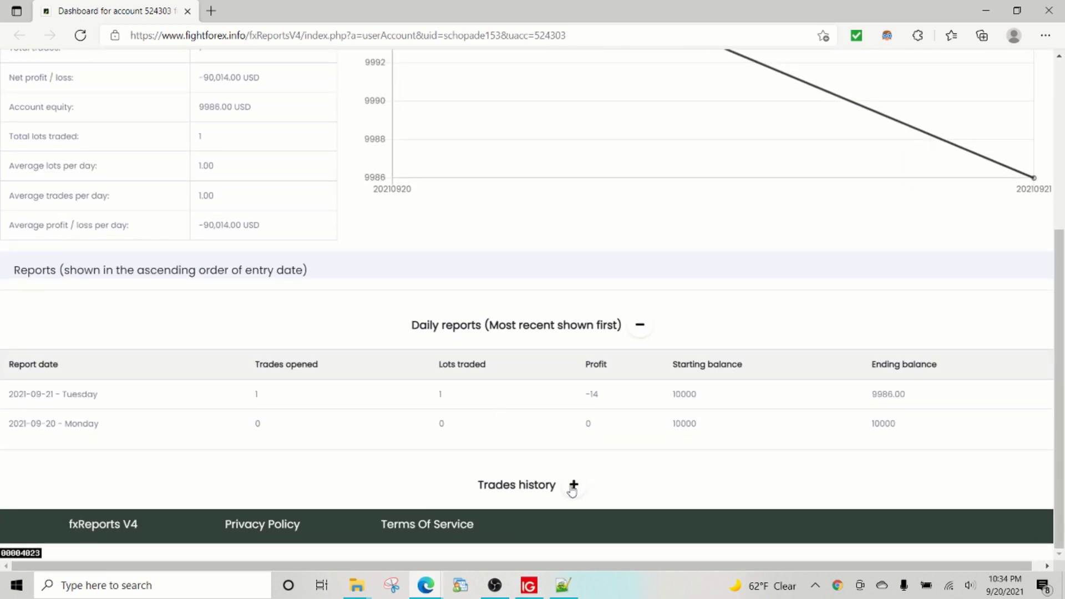
left_click(573, 484)
scroll(476, 431, "down", 2)
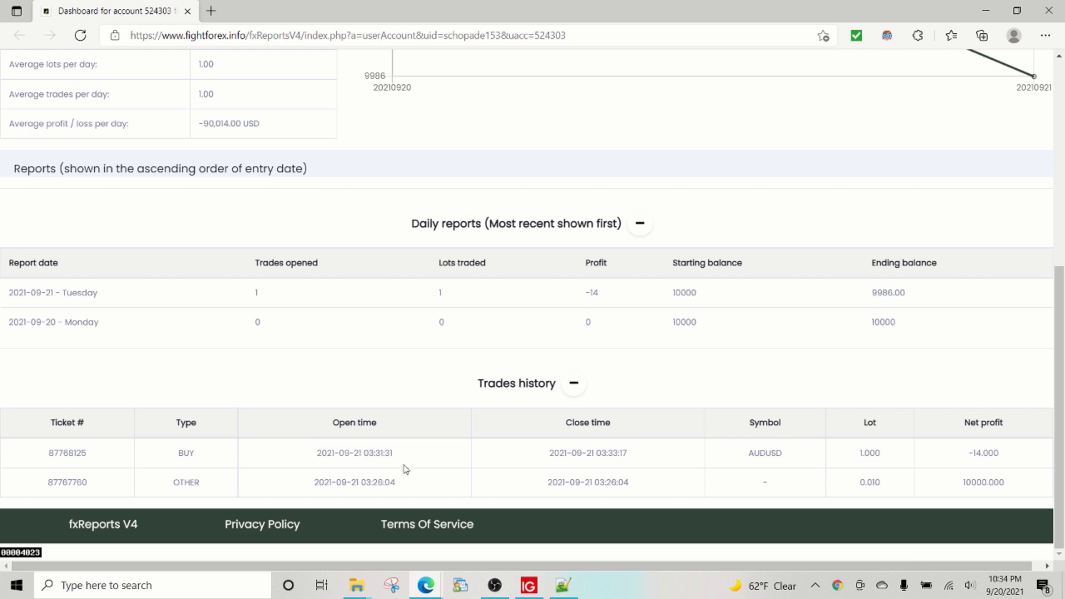
left_click_drag(1012, 460, 946, 460)
scroll(222, 344, "up", 7)
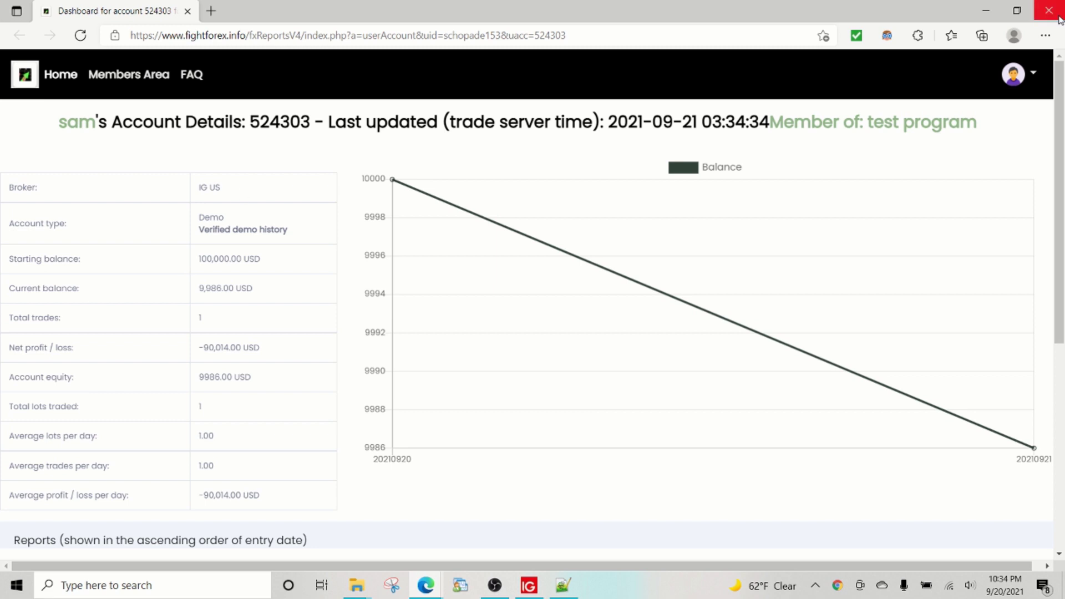
left_click(1033, 78)
Step: Log out of fxReports and clear the prefilled username on the member login form
left_click(991, 154)
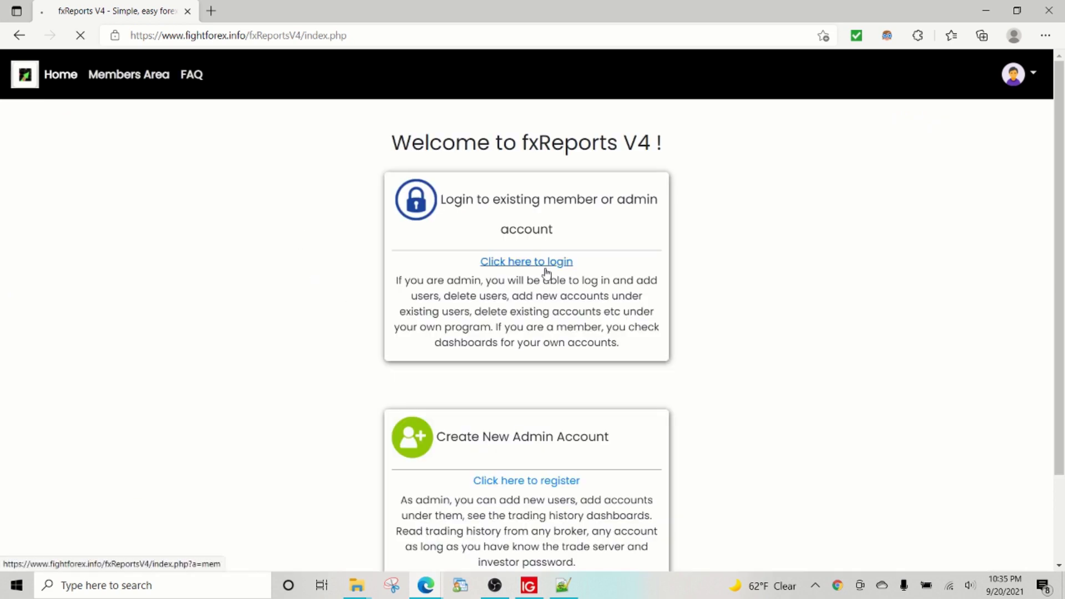
left_click(546, 272)
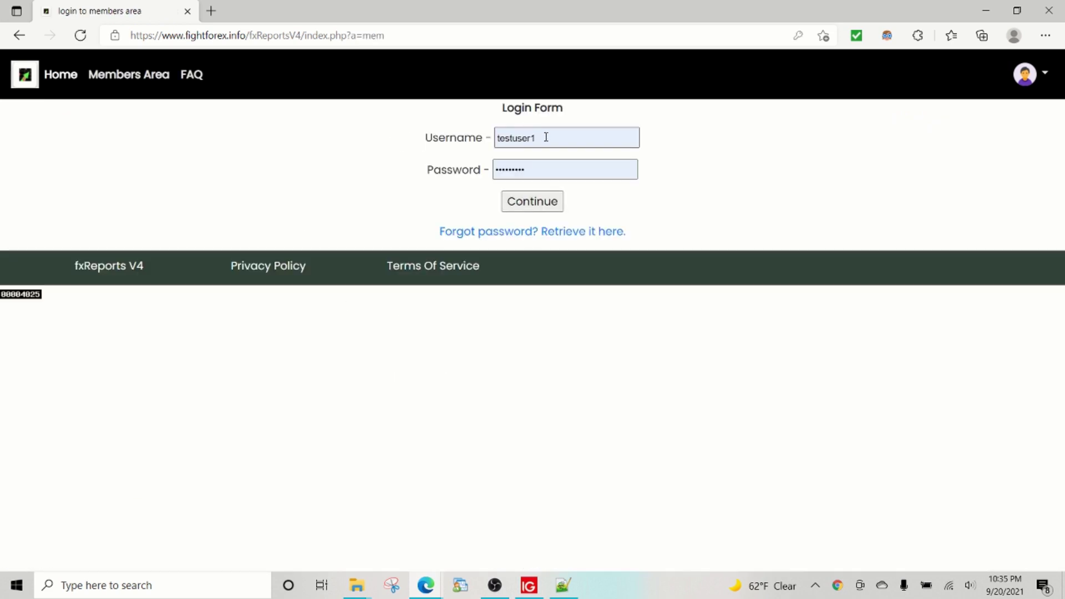
double_click(544, 135)
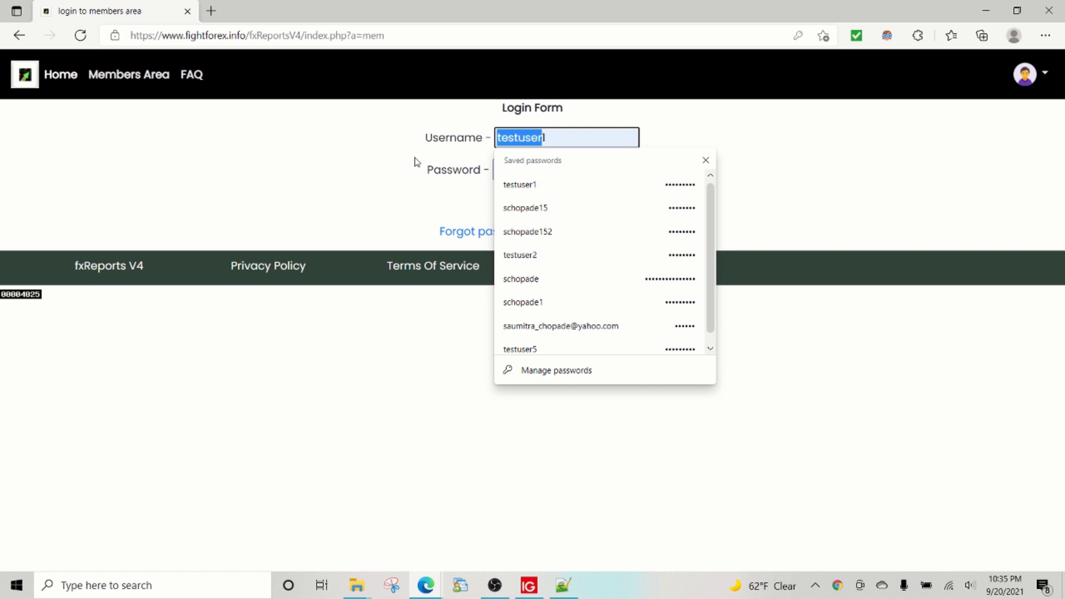
key("BackSpace")
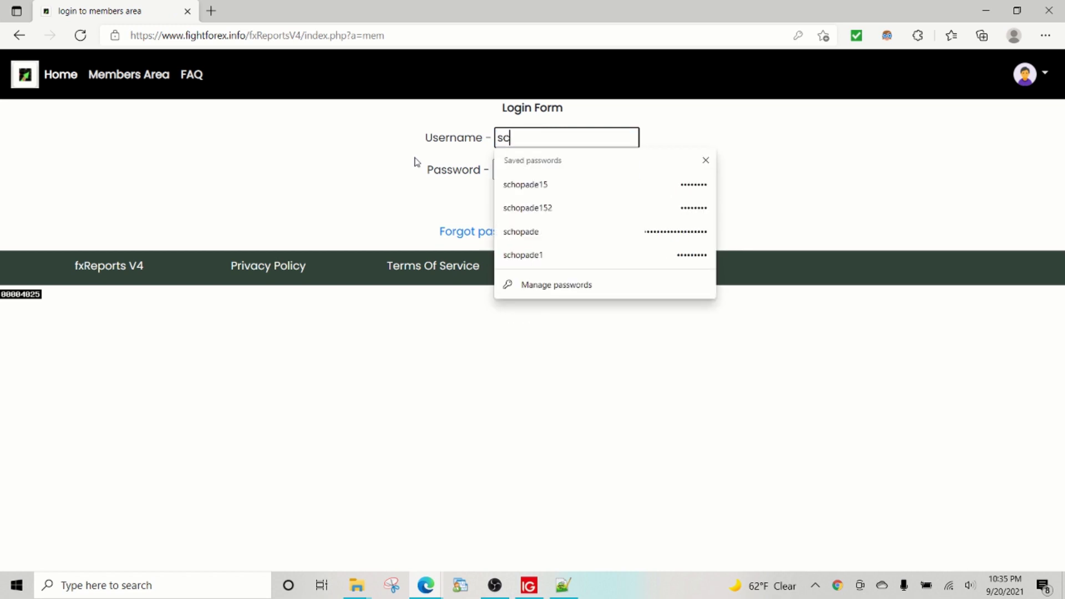
Step: Enter the member's username and password and submit the login
key("Down")
key("Down")
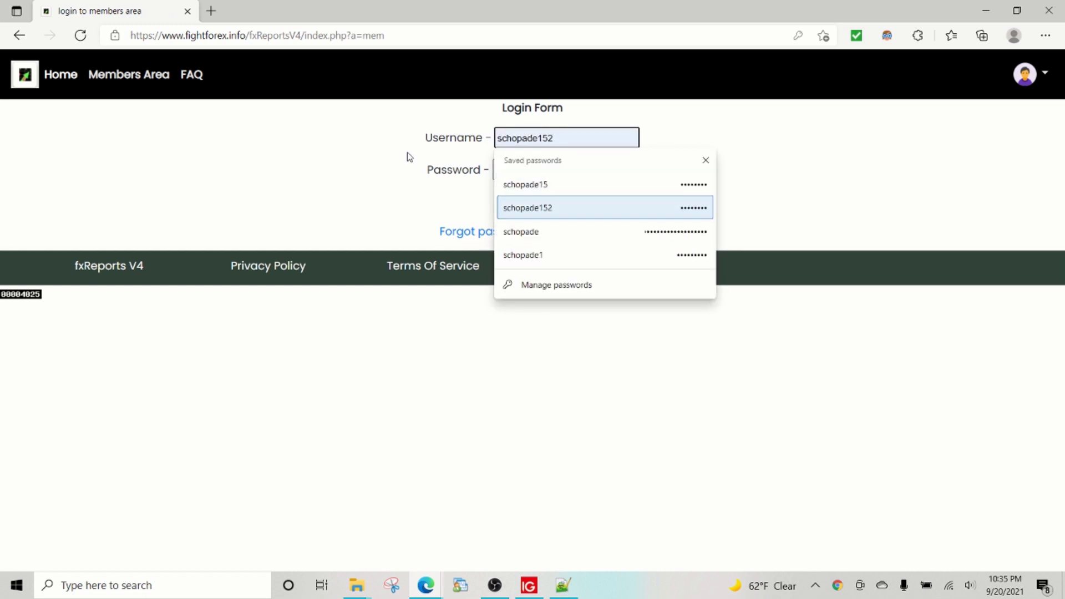
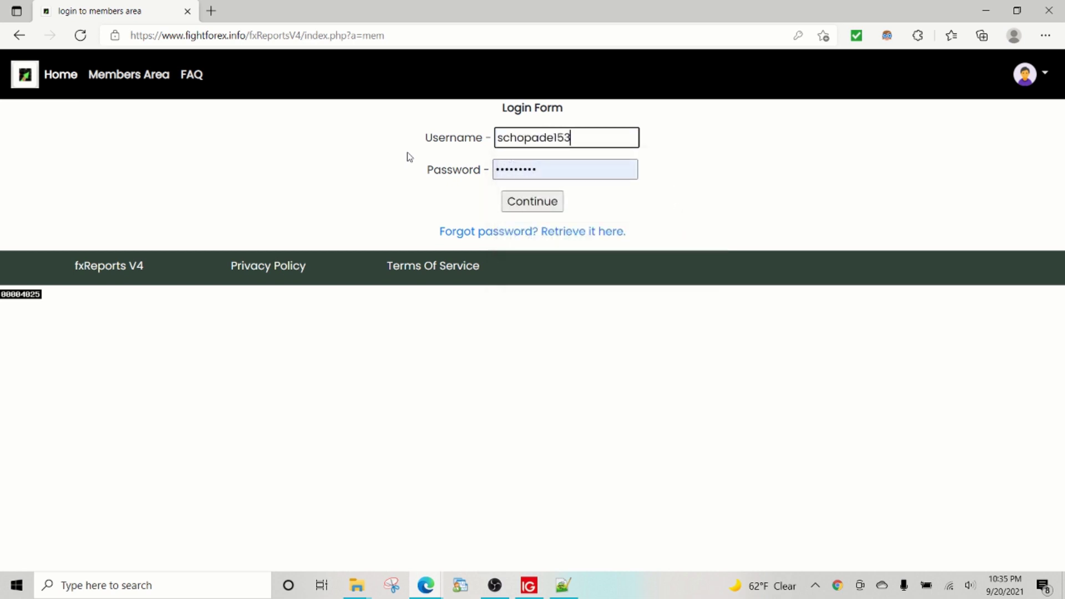
key("Tab")
type("****")
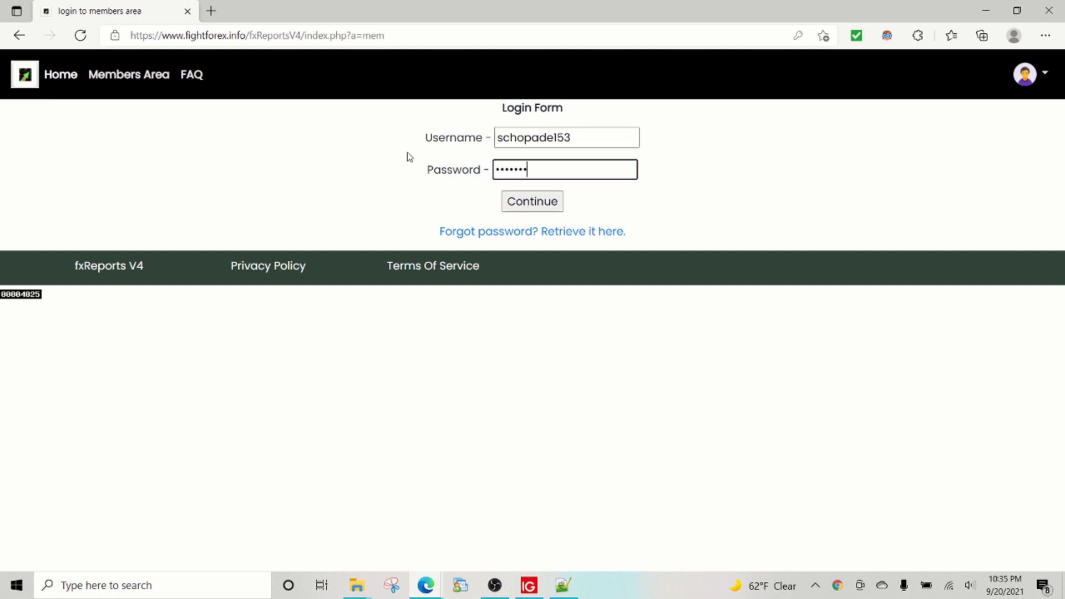
key("Return")
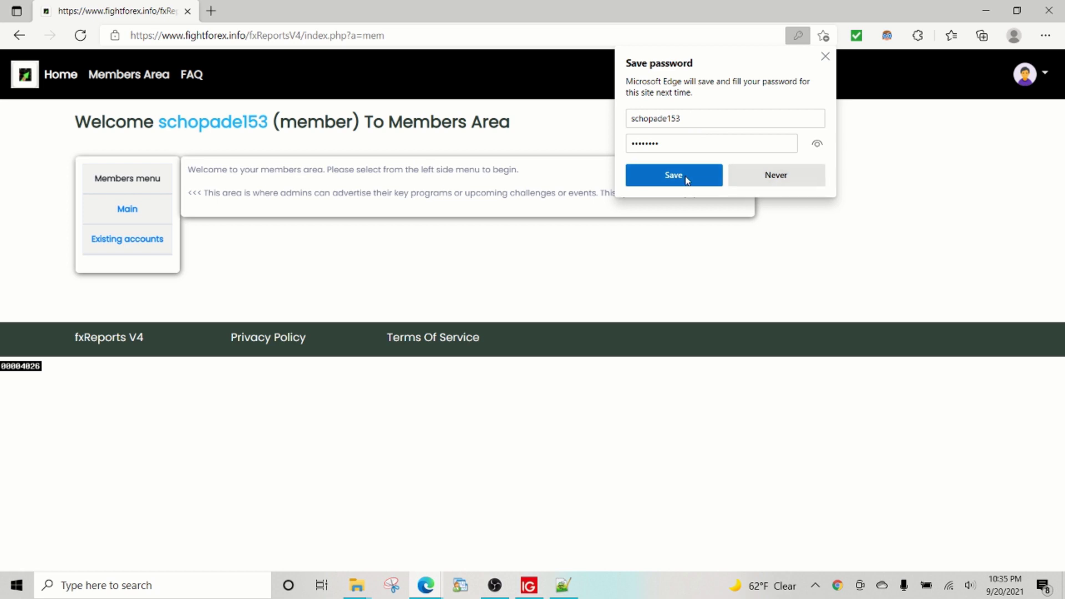
Step: Save the login, list the existing accounts, and highlight the account number and -90.0140 % growth
left_click(687, 177)
left_click(130, 246)
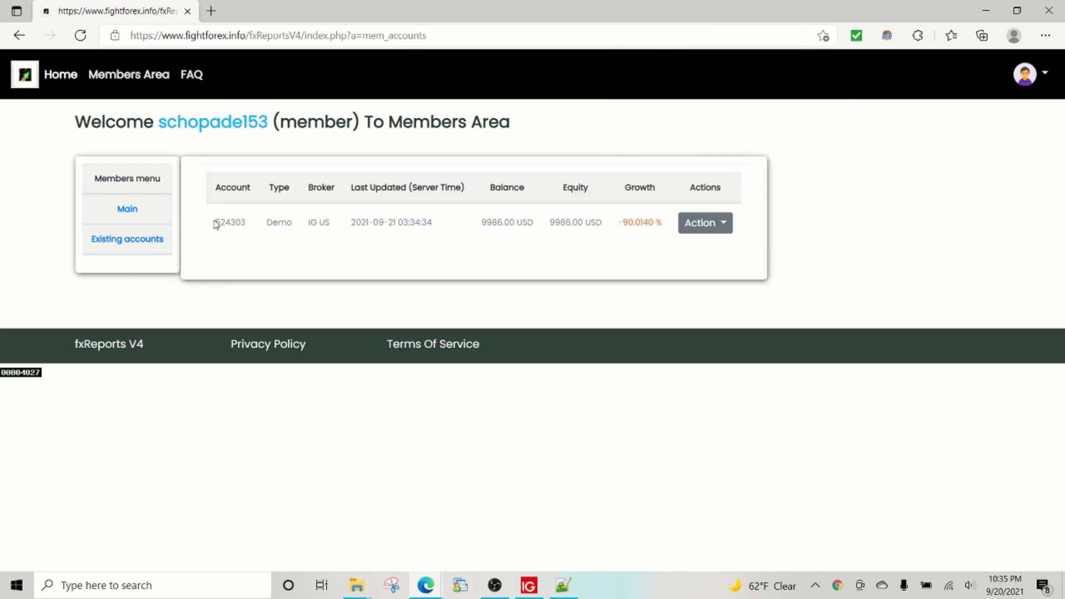
left_click_drag(215, 225, 256, 226)
left_click(673, 243)
left_click_drag(621, 224, 658, 224)
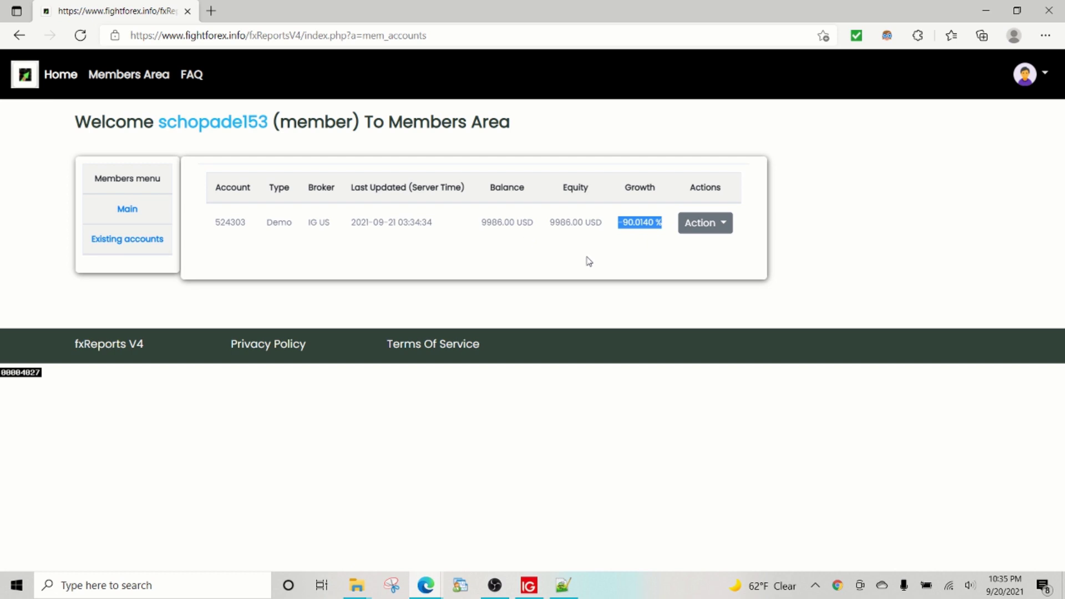
Step: Open the account's View Report dashboard, expand Trades history, then close the report tab
left_click(702, 232)
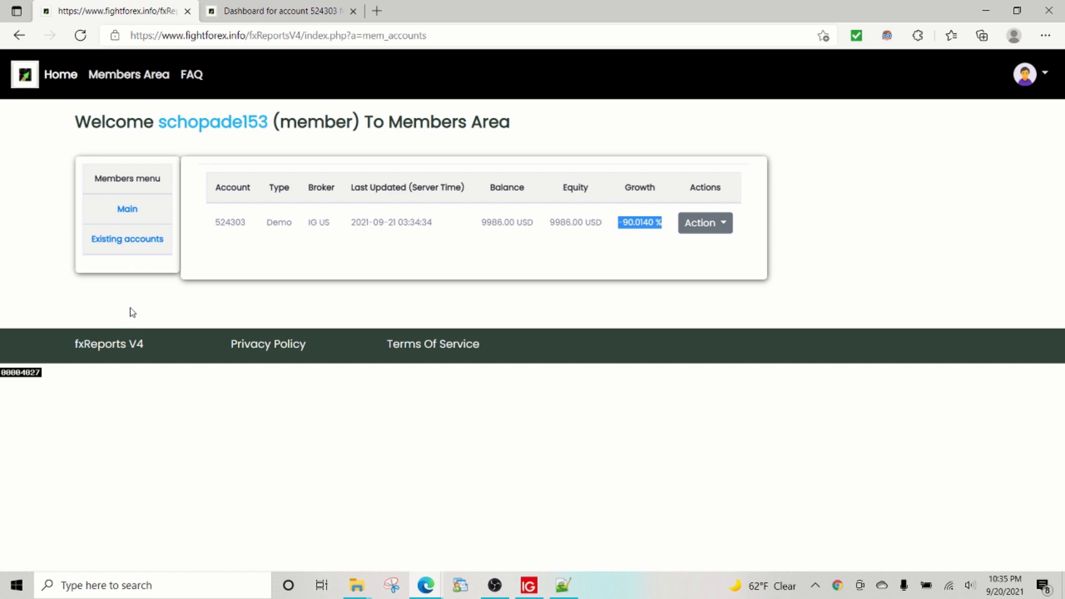
left_click(259, 13)
scroll(189, 315, "down", 5)
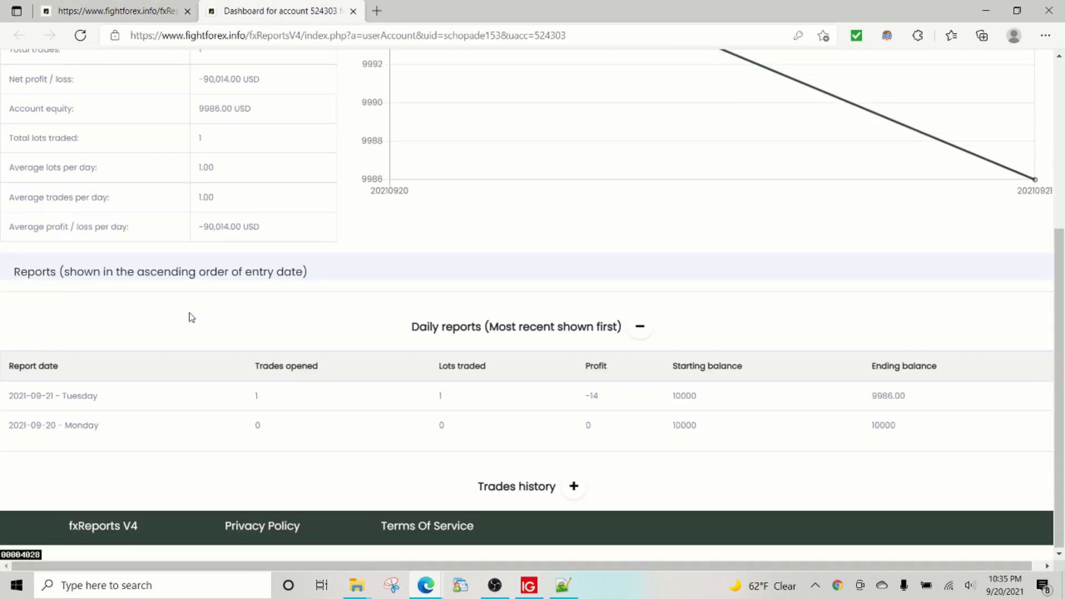
left_click(574, 485)
scroll(555, 344, "up", 7)
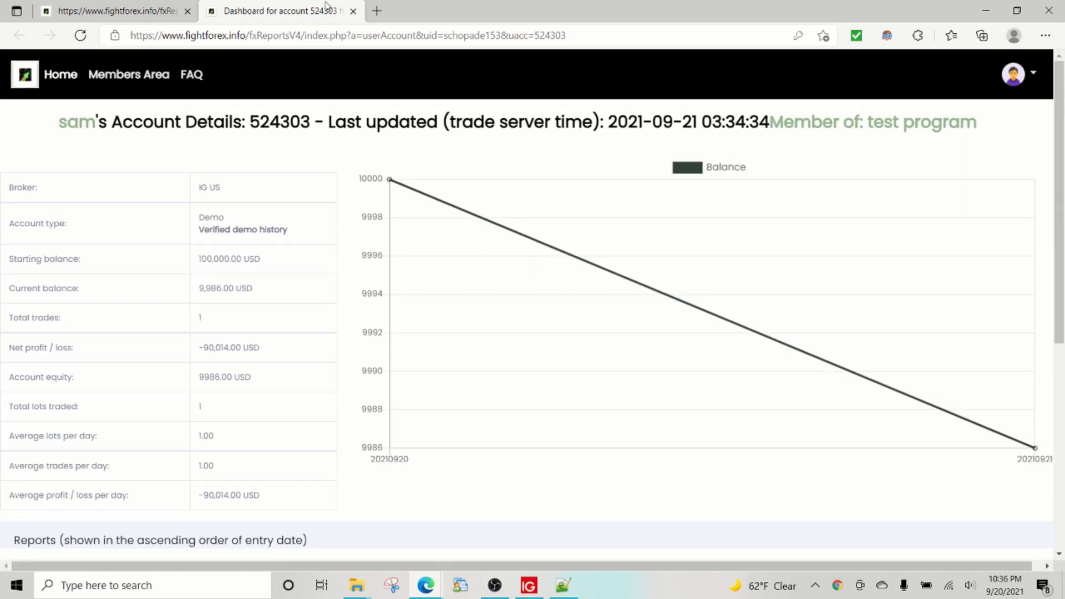
left_click(353, 12)
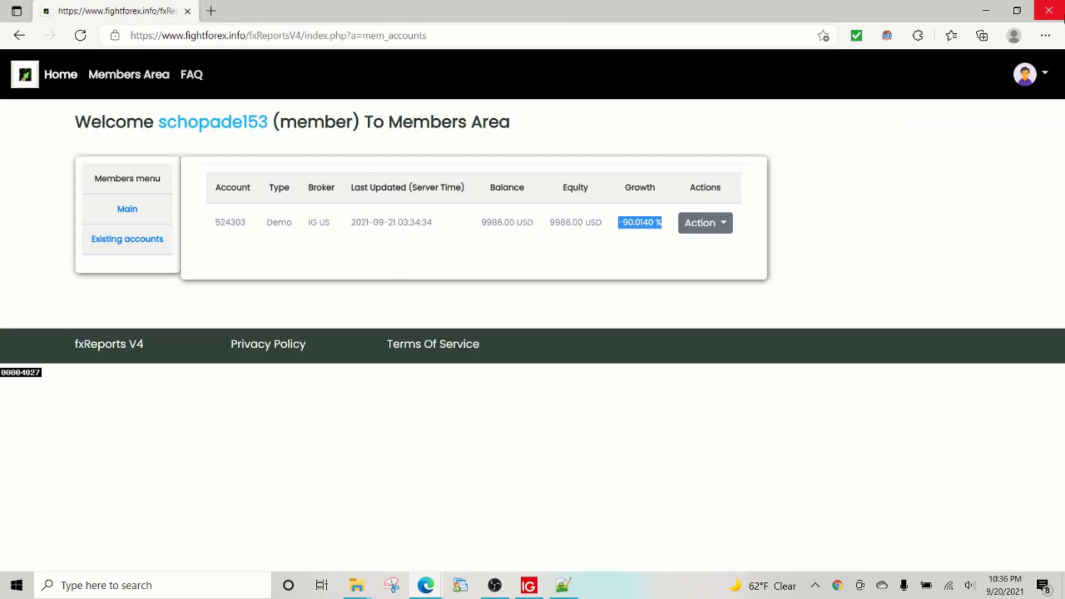
Step: Close Edge to reveal the MT4 terminal at 9 986.00 USD, then list the browser windows
left_click(1049, 10)
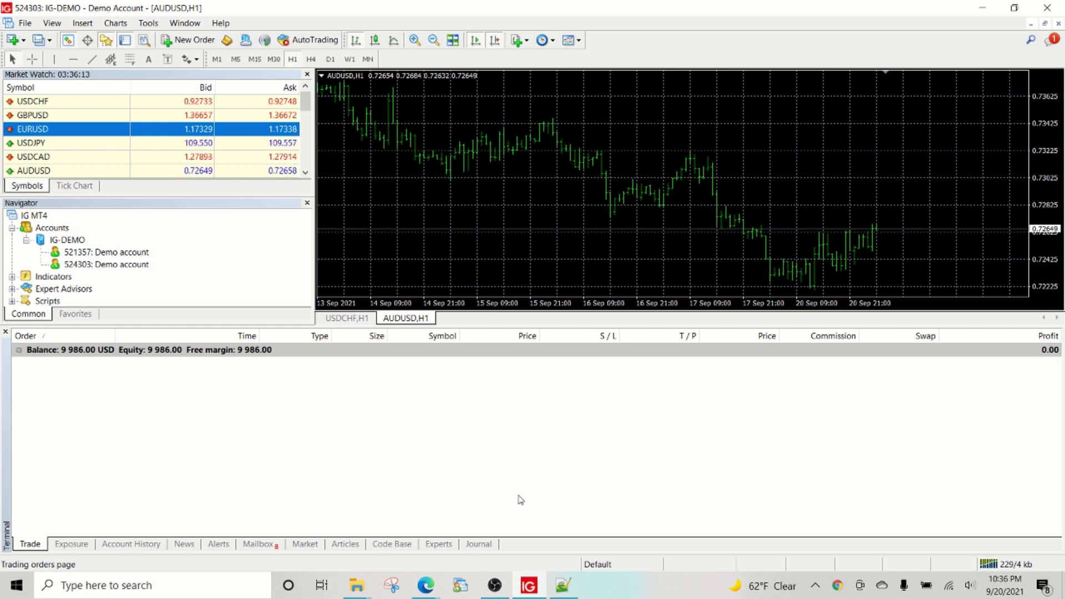
left_click(25, 23)
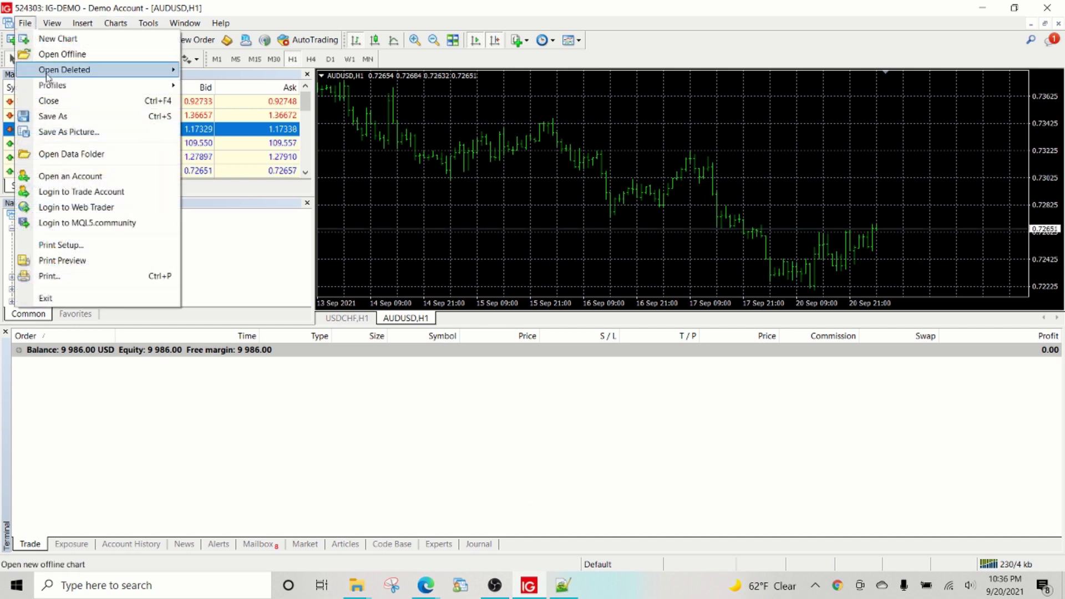
left_click(411, 402)
left_click(432, 591)
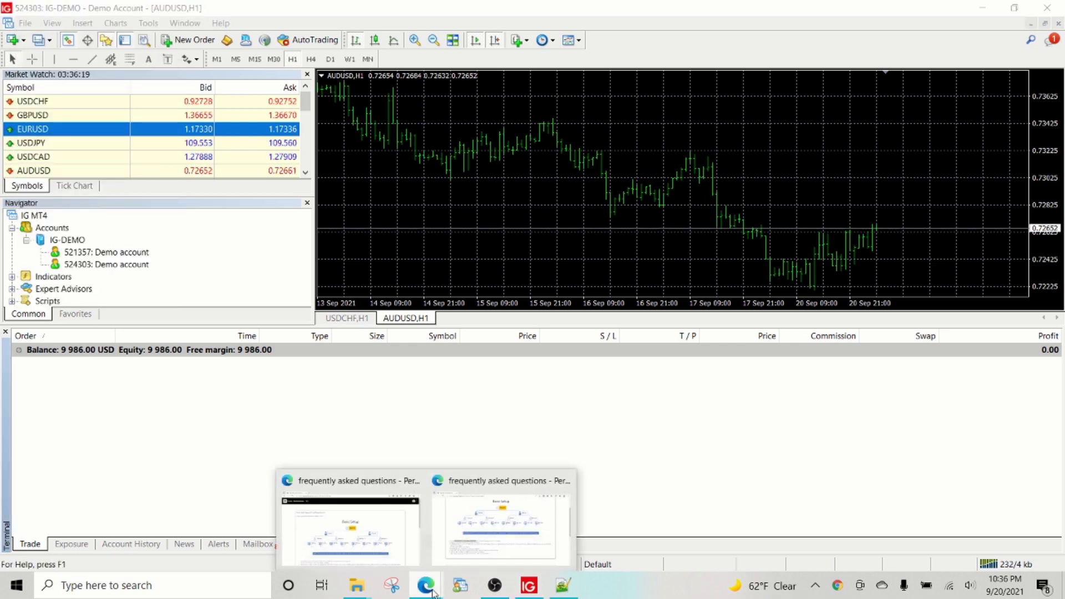
Step: Reopen the FAQ page with its Basic Setup diagram and highlight the site's web address
left_click(355, 522)
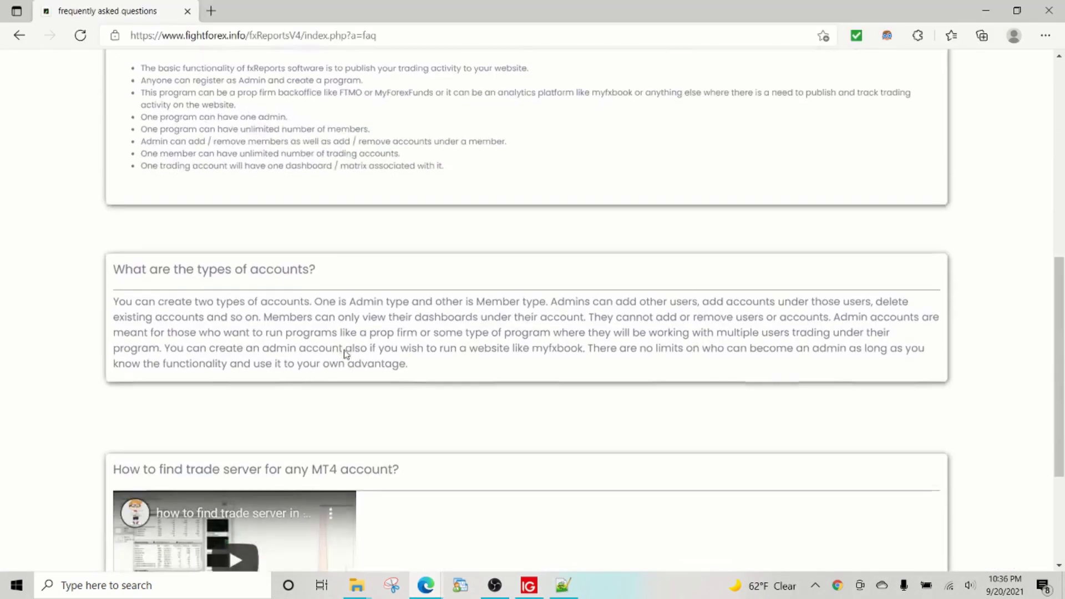
scroll(345, 354, "down", 3)
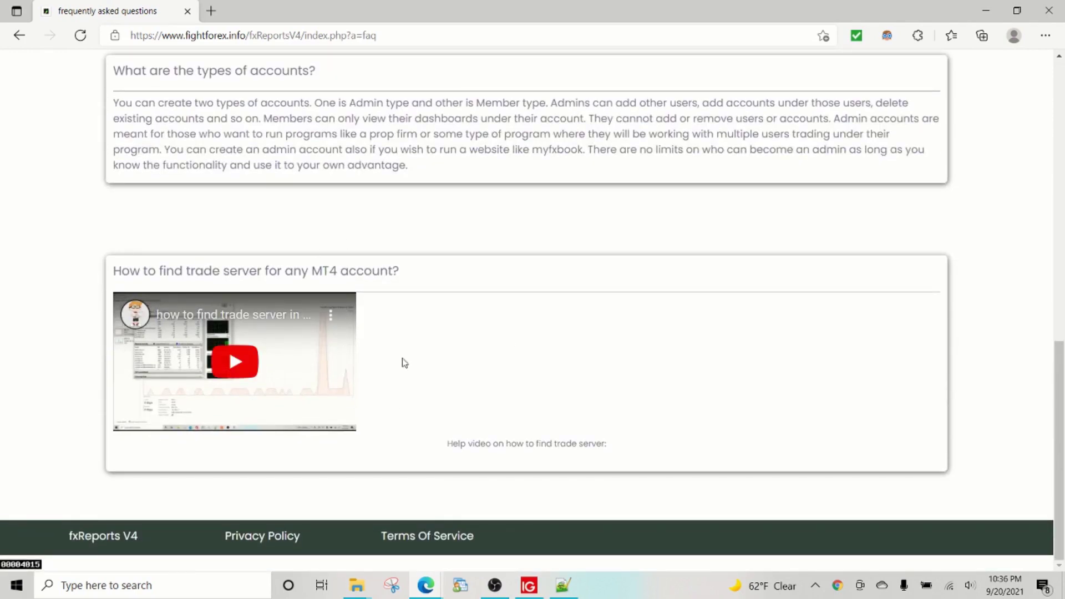
scroll(437, 378, "up", 10)
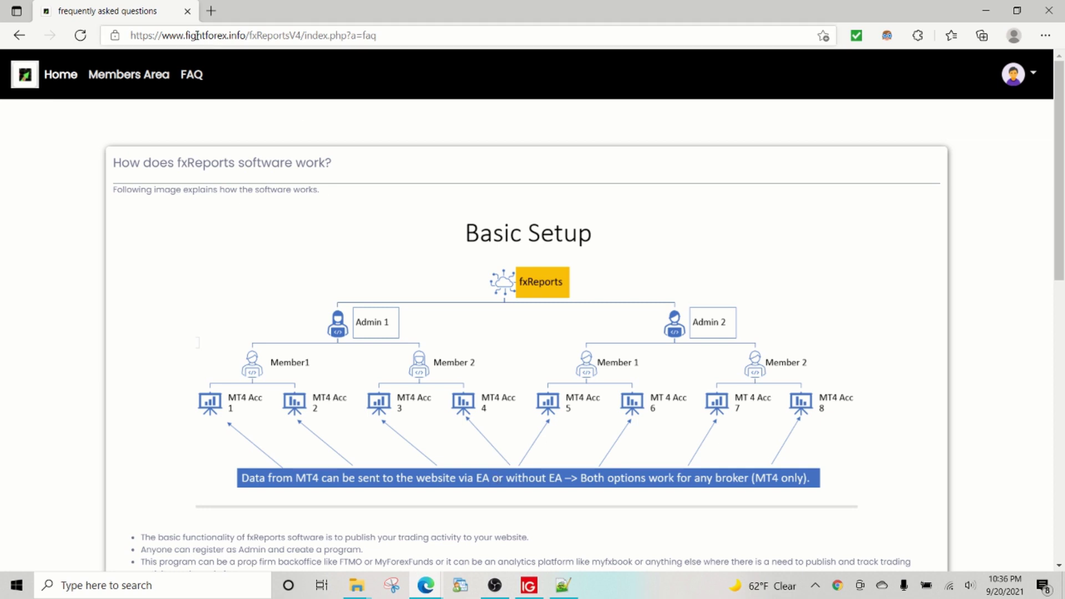
left_click_drag(196, 36, 257, 36)
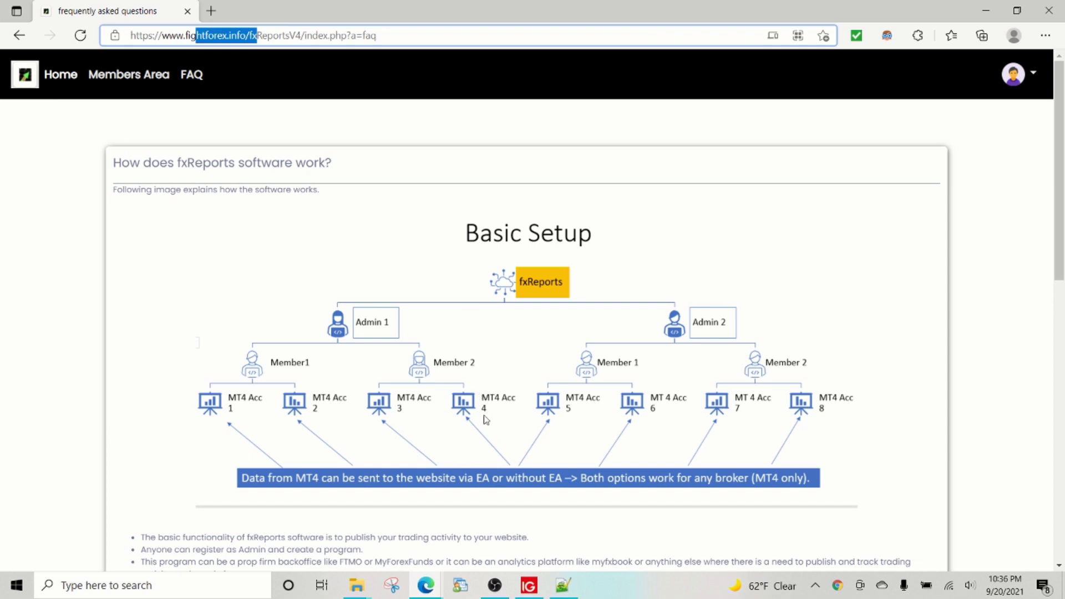